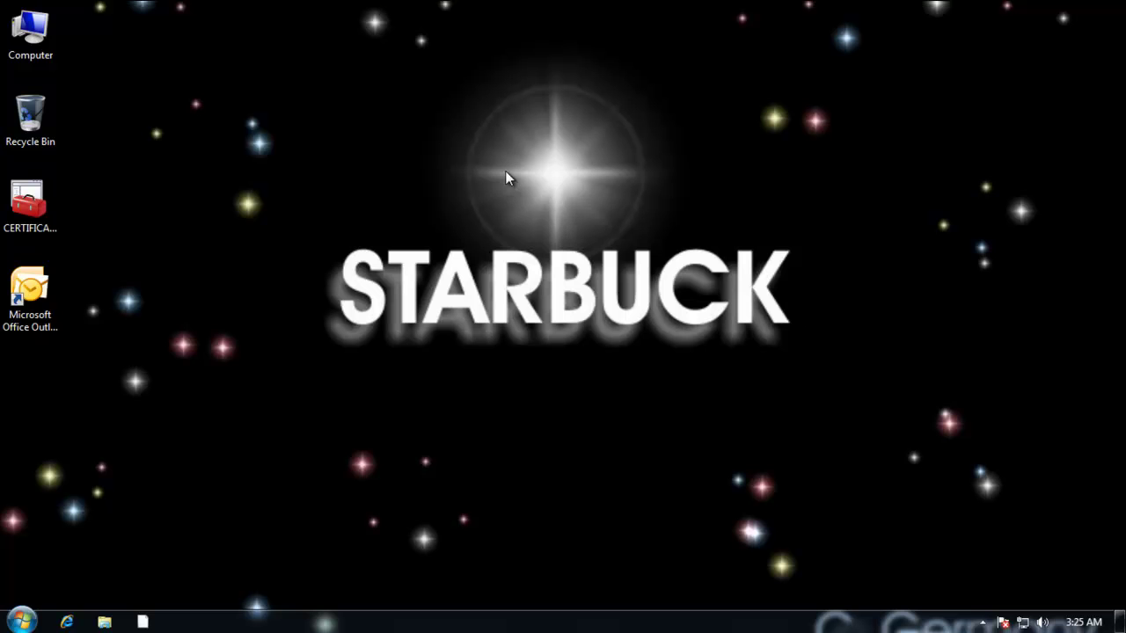
Open System Properties on its Remote settings from the Computer icon's Properties.
click(36, 55)
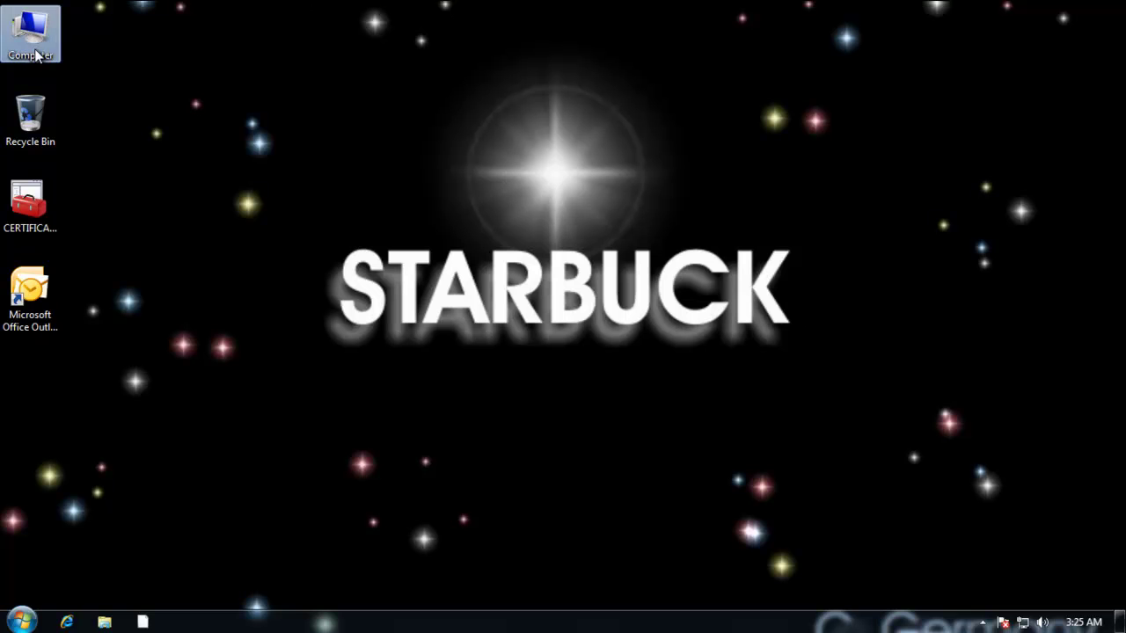
right_click(36, 55)
click(116, 206)
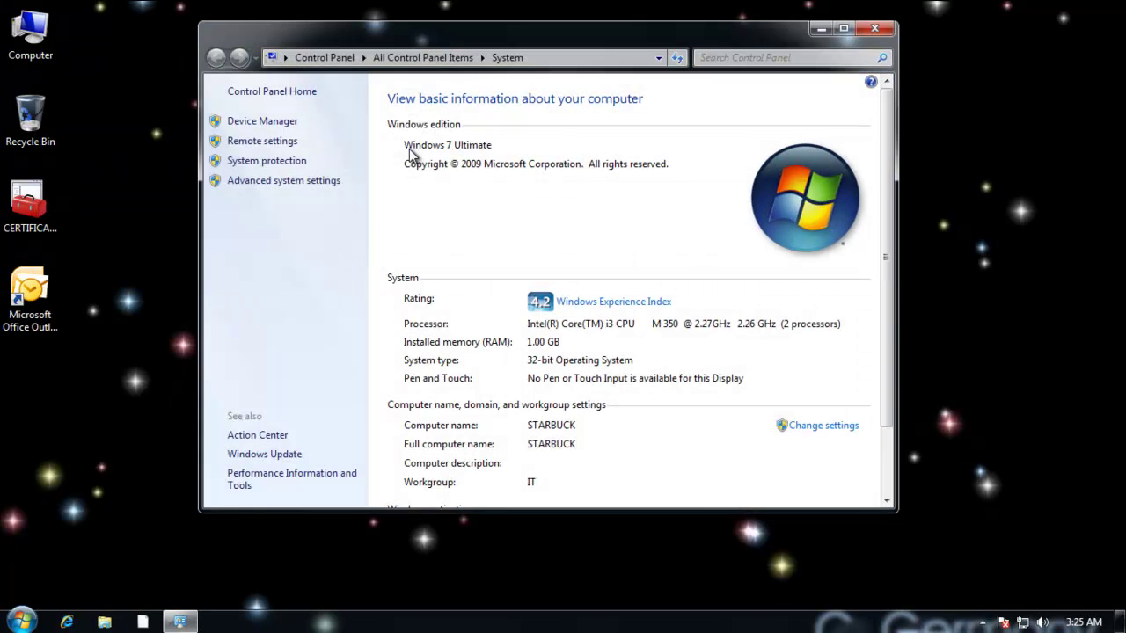
click(277, 142)
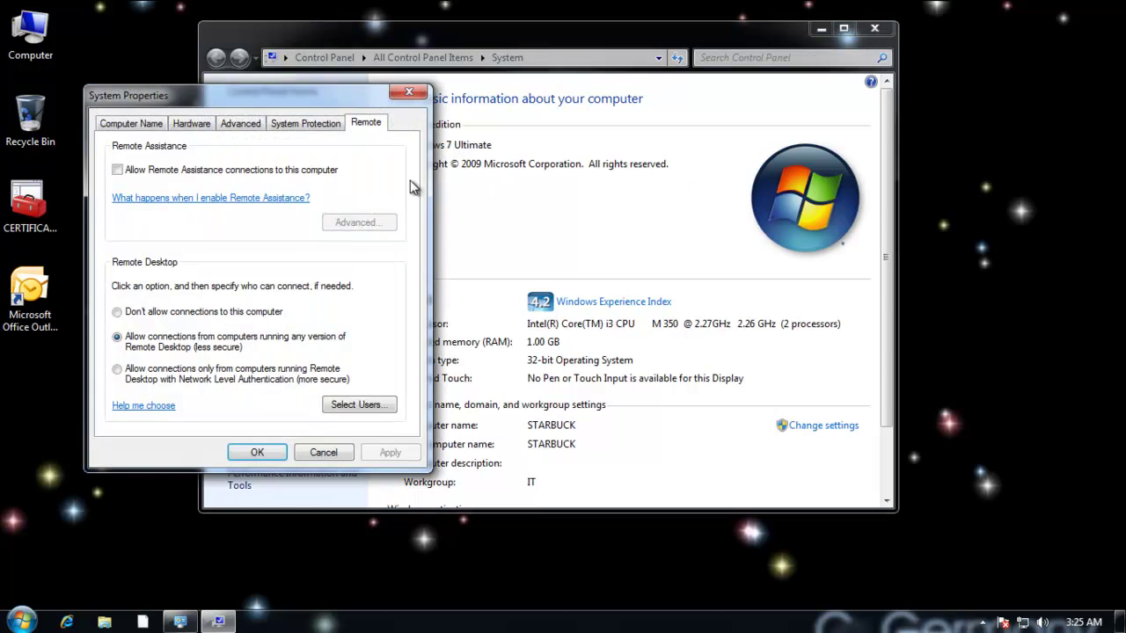
drag(330, 99, 558, 82)
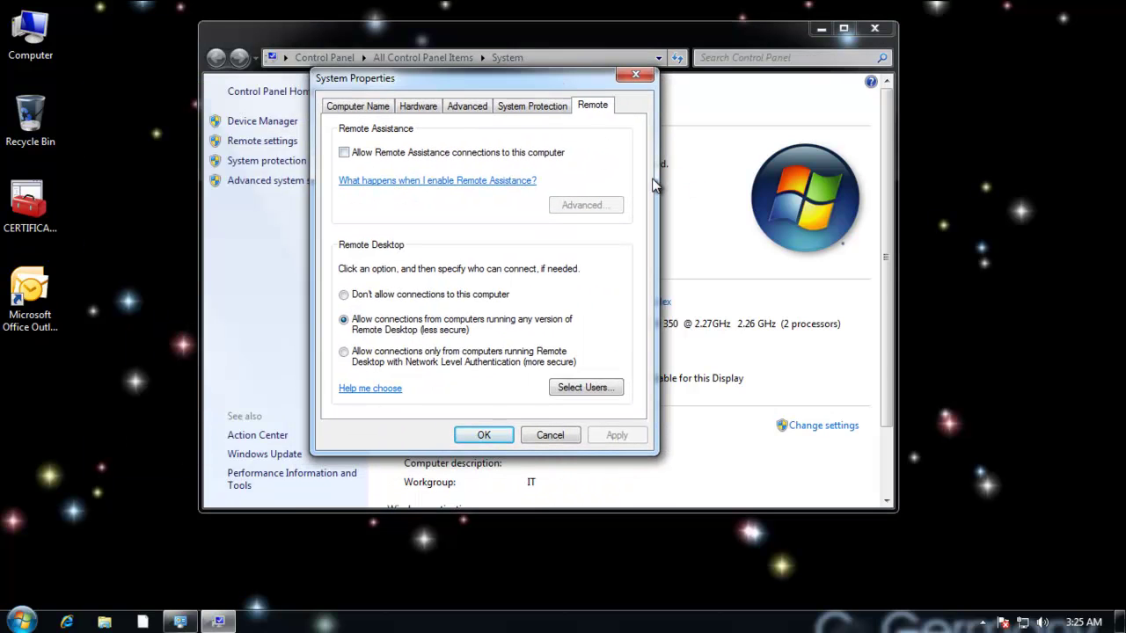
Remove the listed Remote Desktop user and apply Don't allow connections.
click(602, 390)
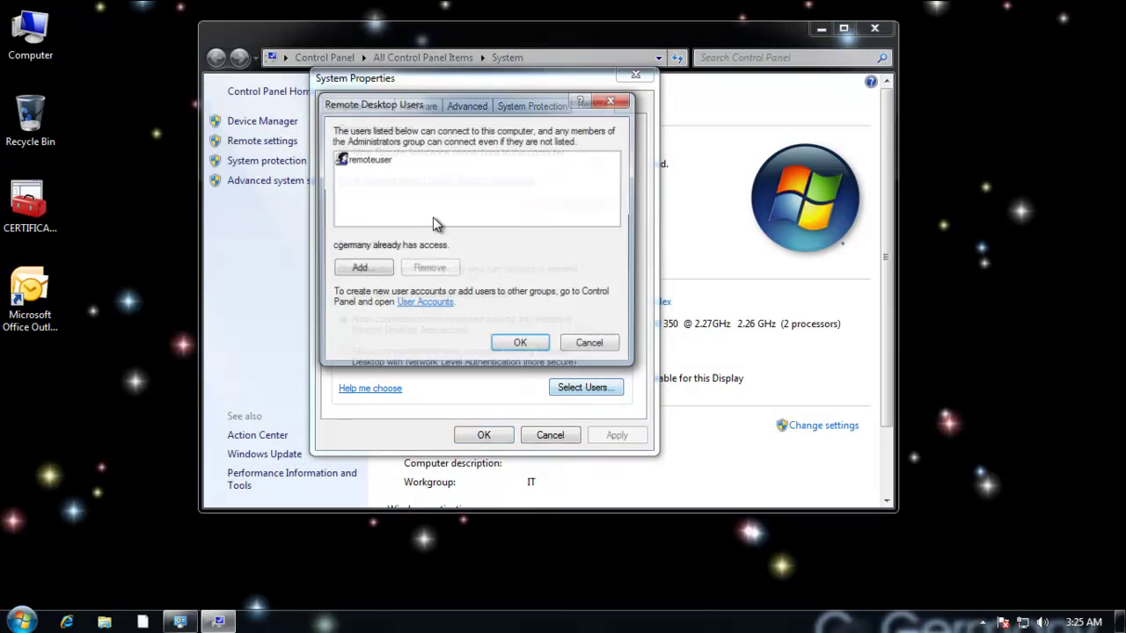
click(384, 164)
click(420, 269)
click(527, 348)
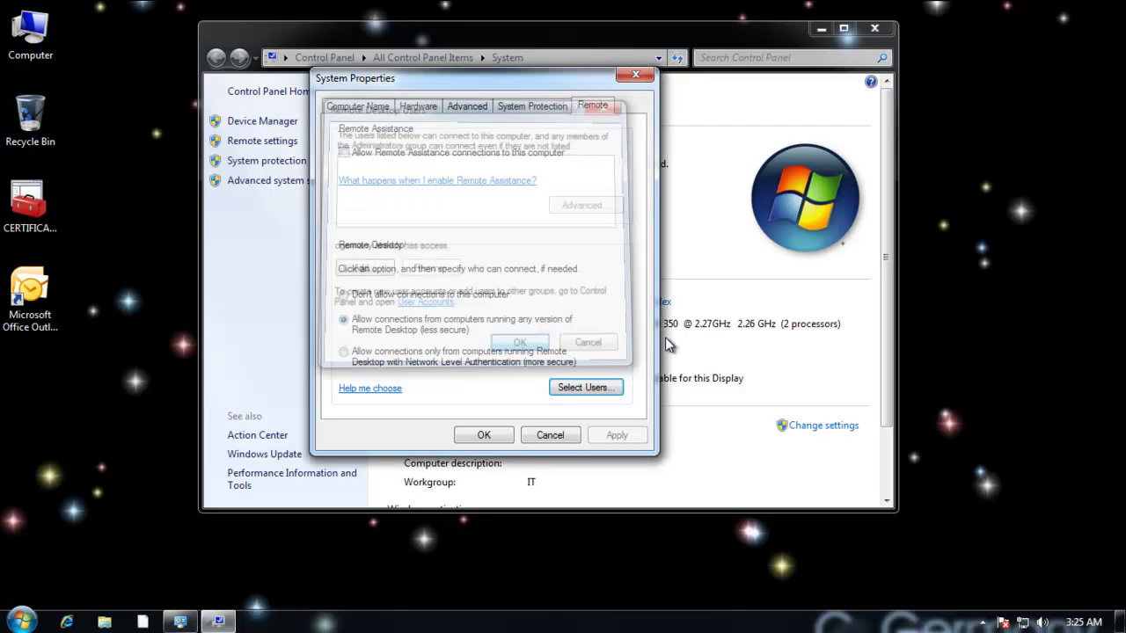
click(383, 297)
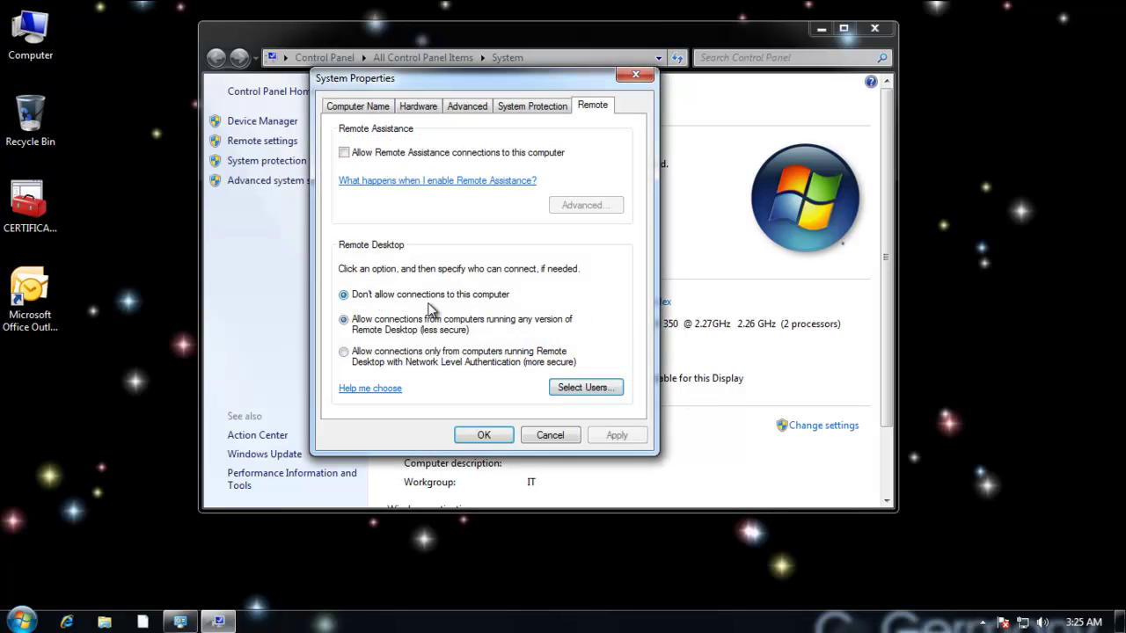
click(629, 438)
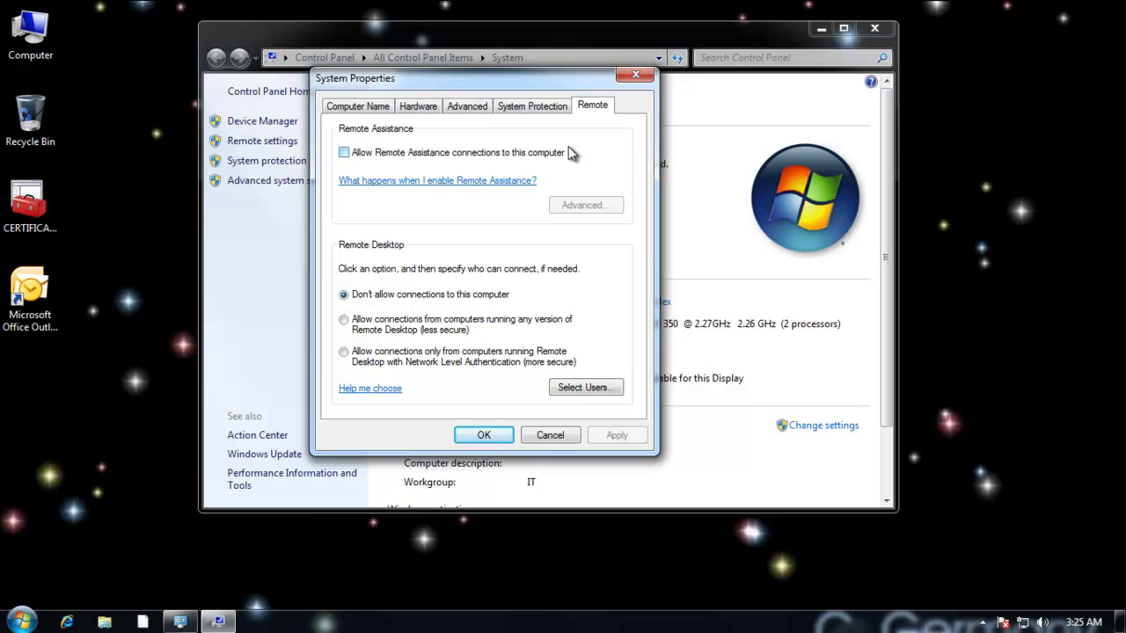
Allow Remote Assistance with remote control permitted and invitations kept open up to 99 hours.
click(344, 153)
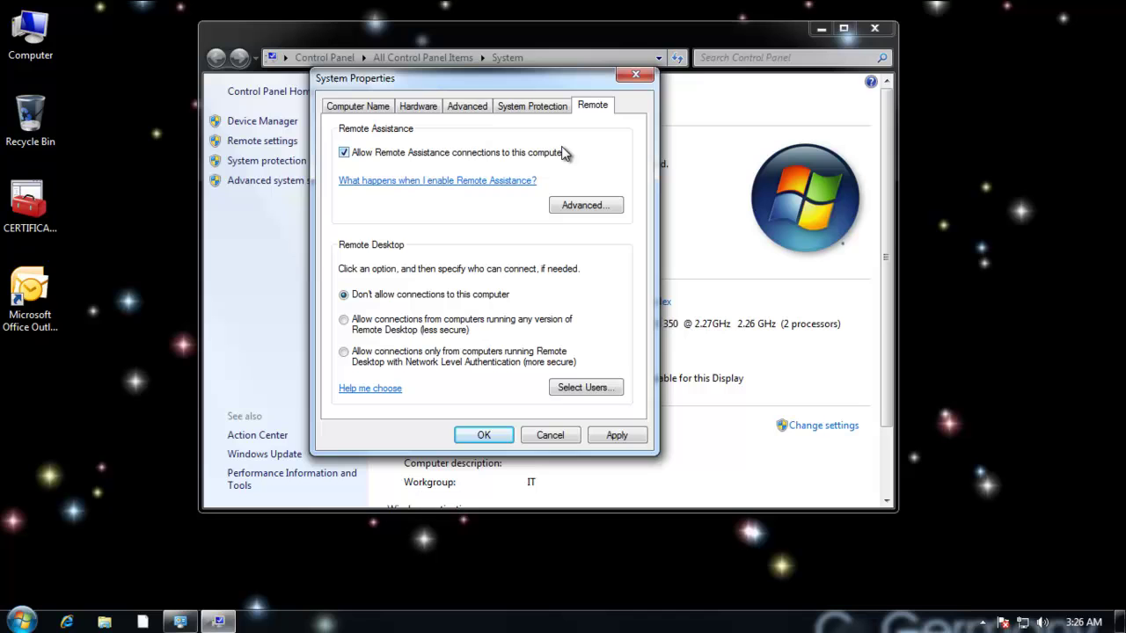
click(600, 207)
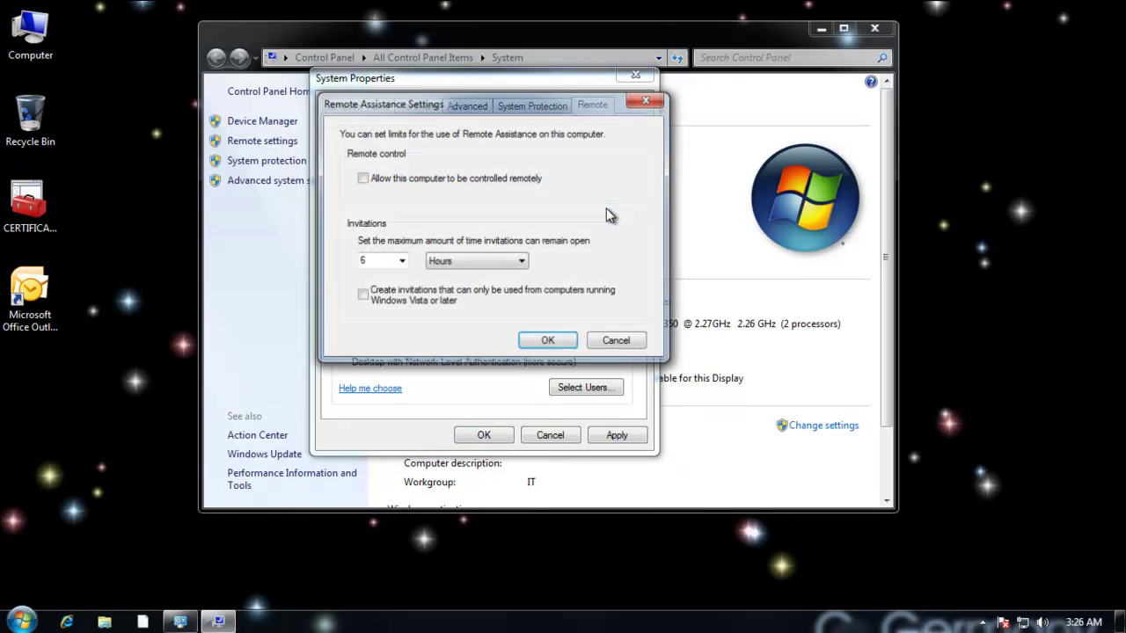
click(372, 180)
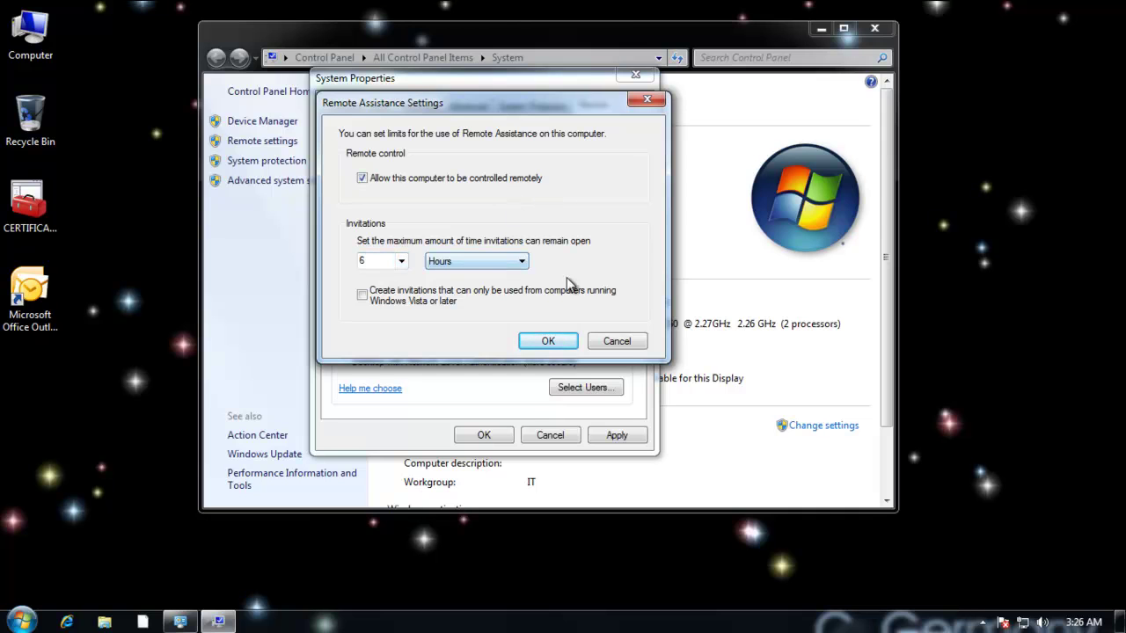
click(401, 262)
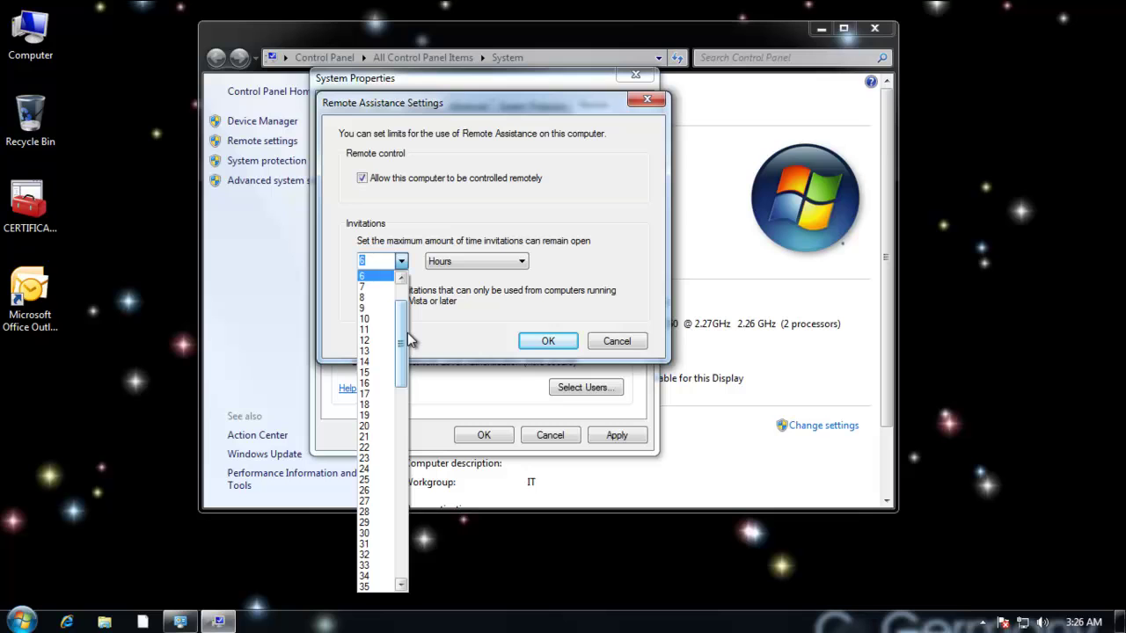
drag(408, 342, 401, 576)
click(369, 586)
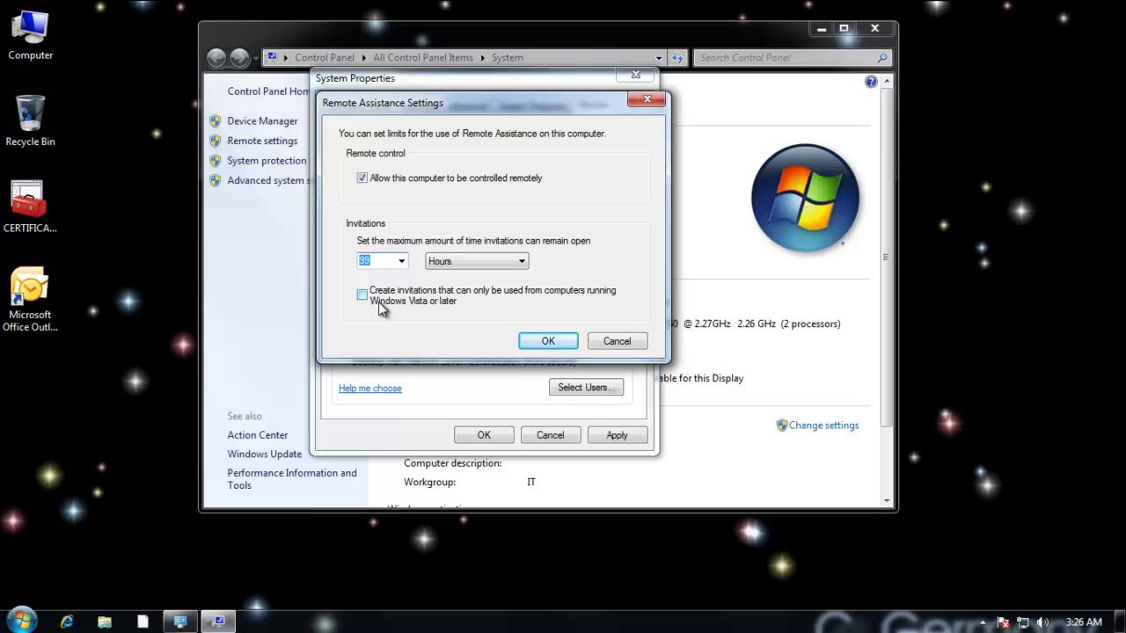
click(549, 341)
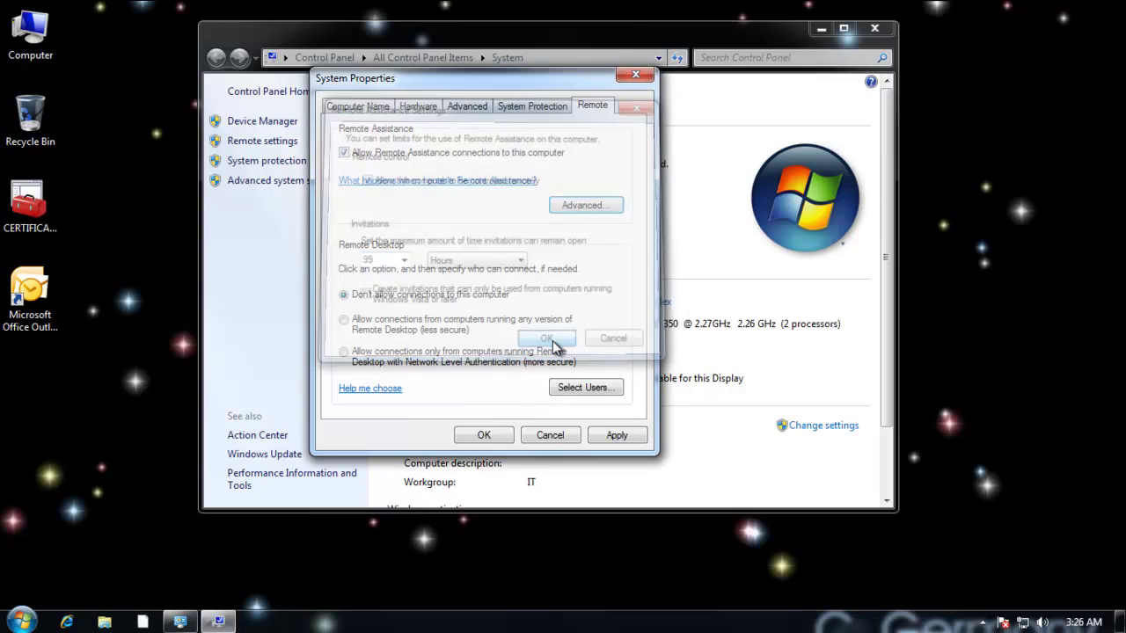
Close the System windows and launch Windows Remote Assistance from Help and Support's More support options.
click(499, 440)
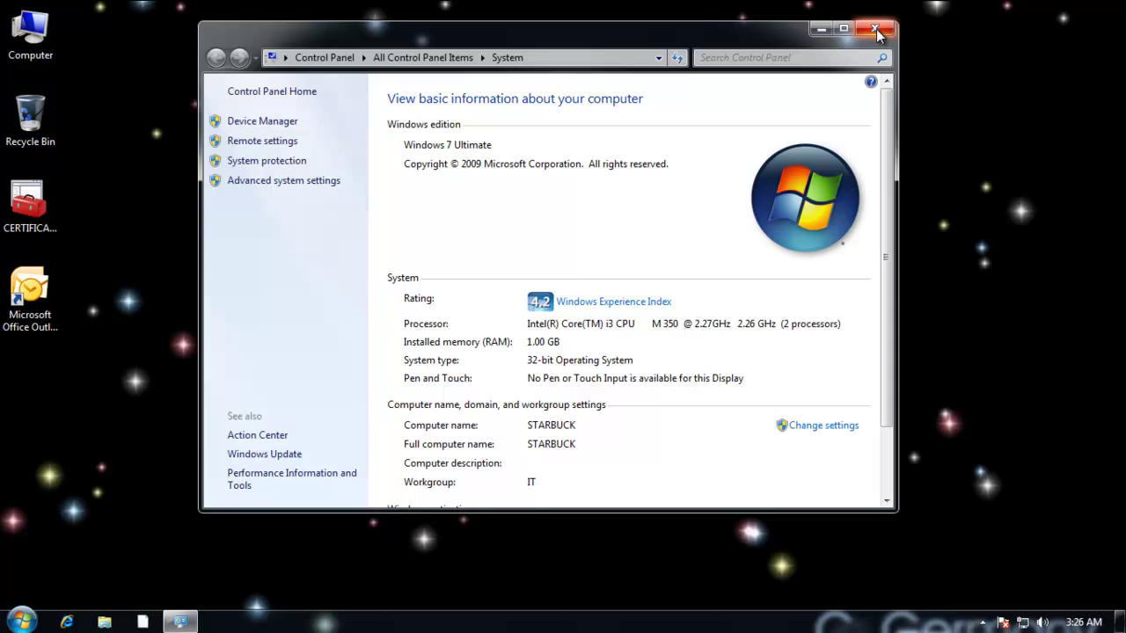
click(876, 29)
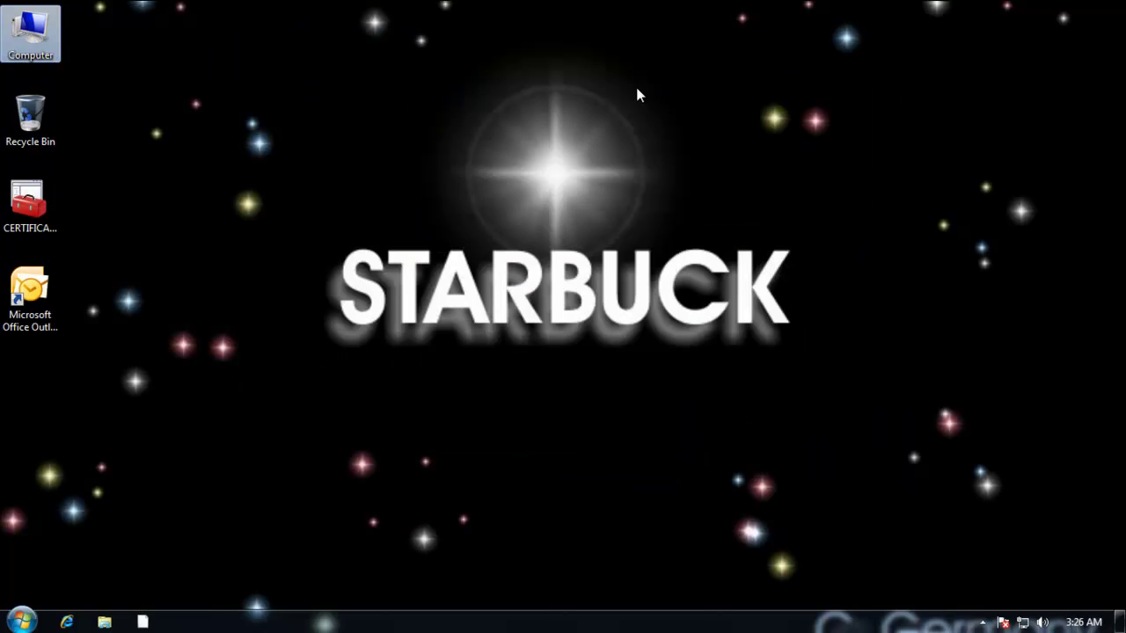
click(22, 621)
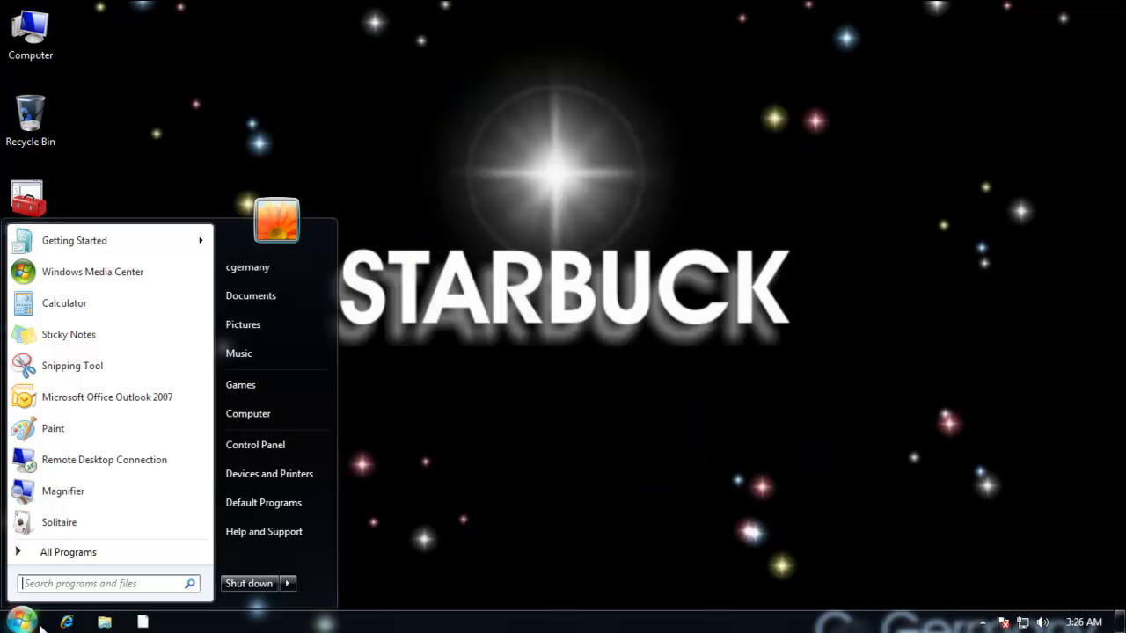
click(265, 531)
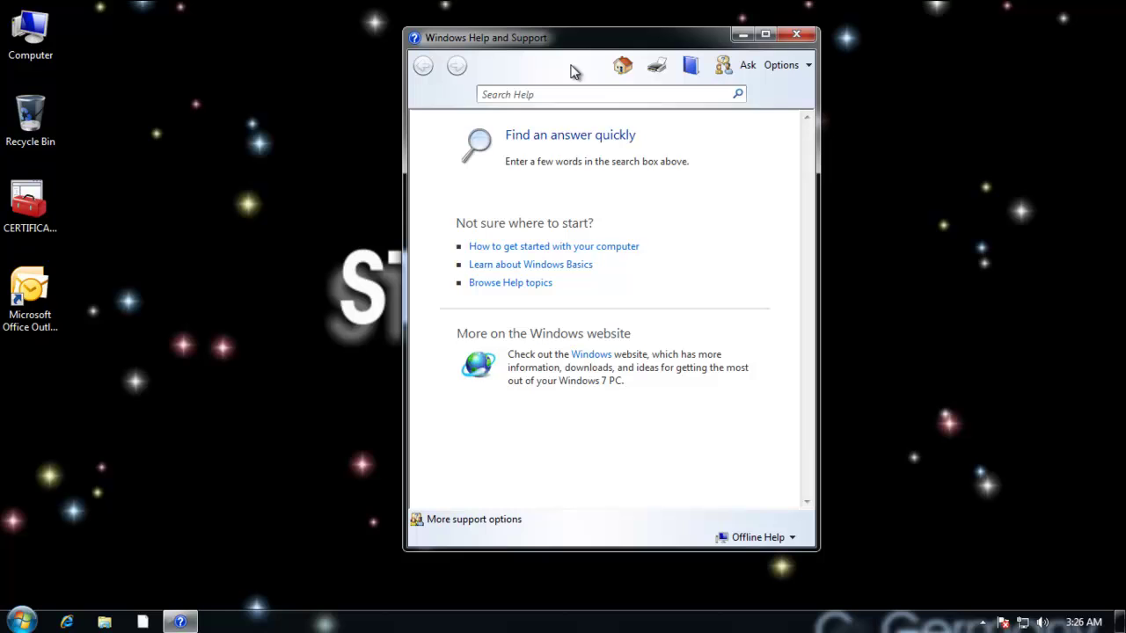
drag(600, 45, 567, 27)
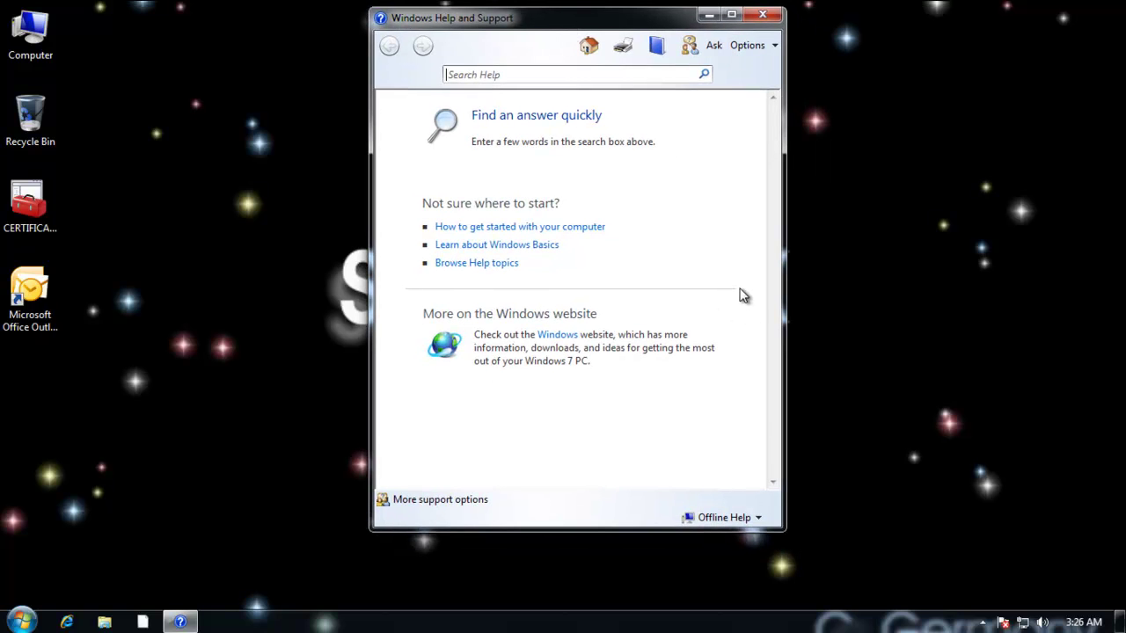
click(430, 499)
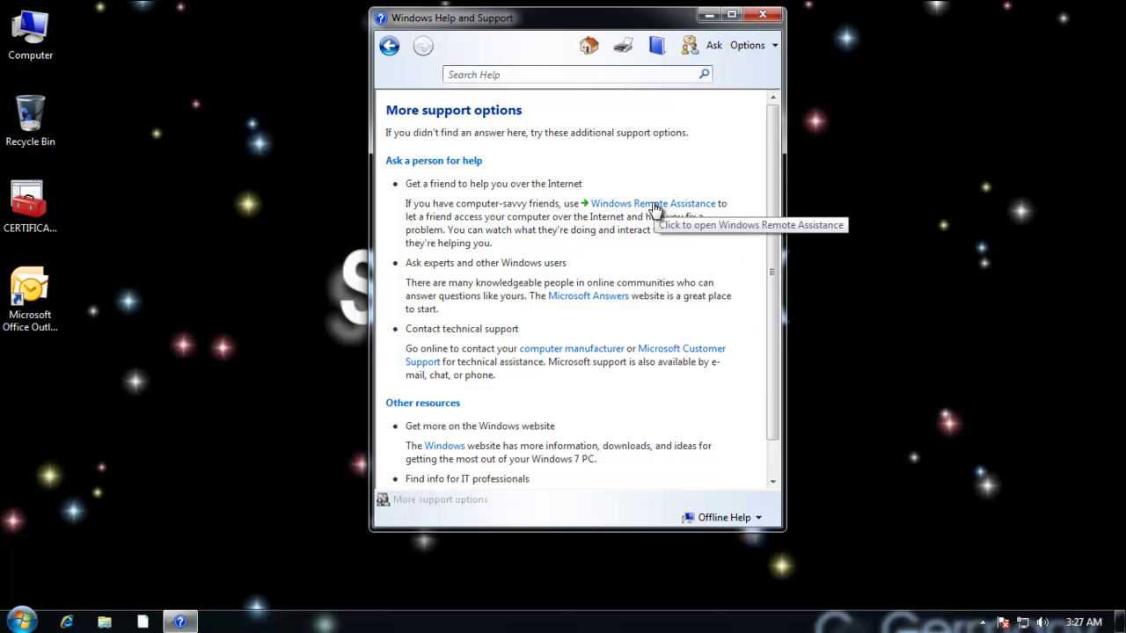
click(657, 209)
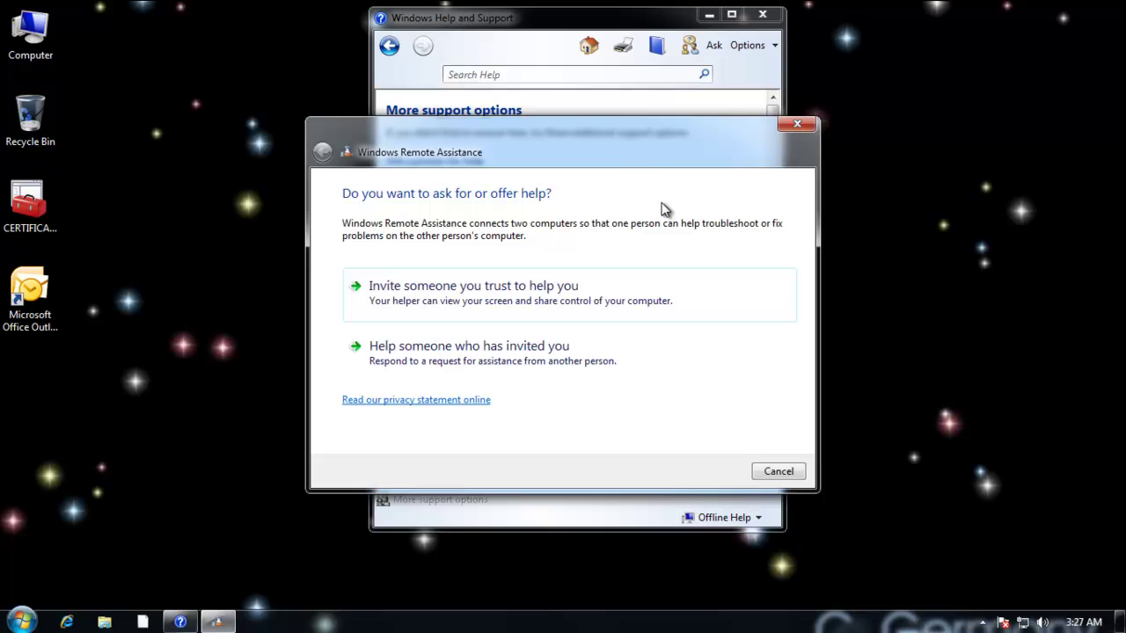
Choose Invite someone you trust to help you in the Remote Assistance wizard.
drag(645, 158, 588, 110)
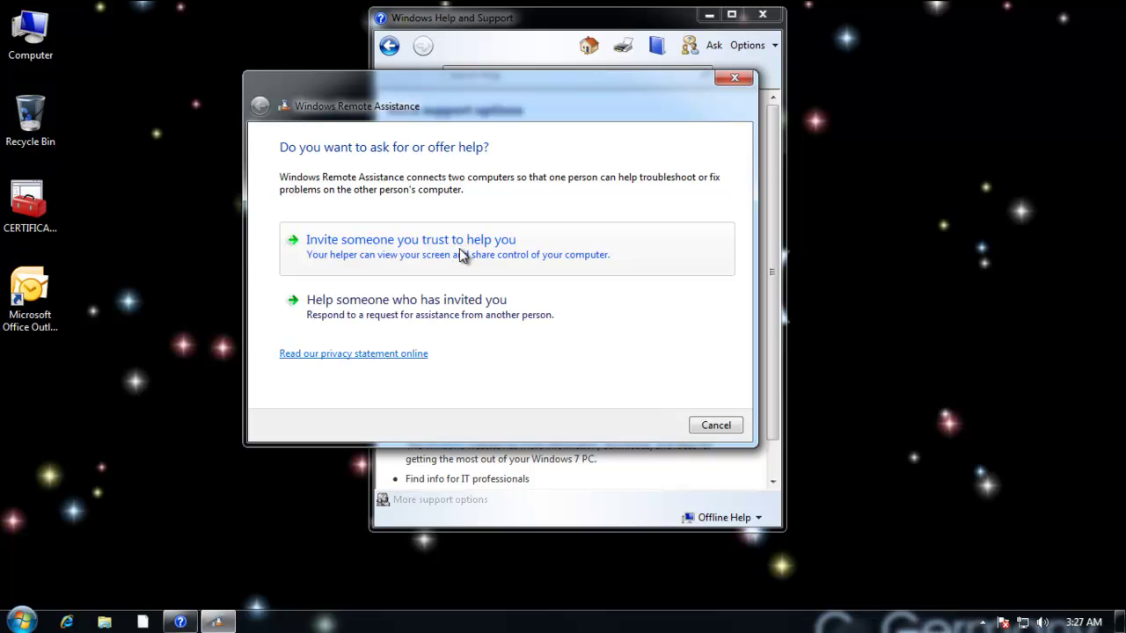
click(463, 250)
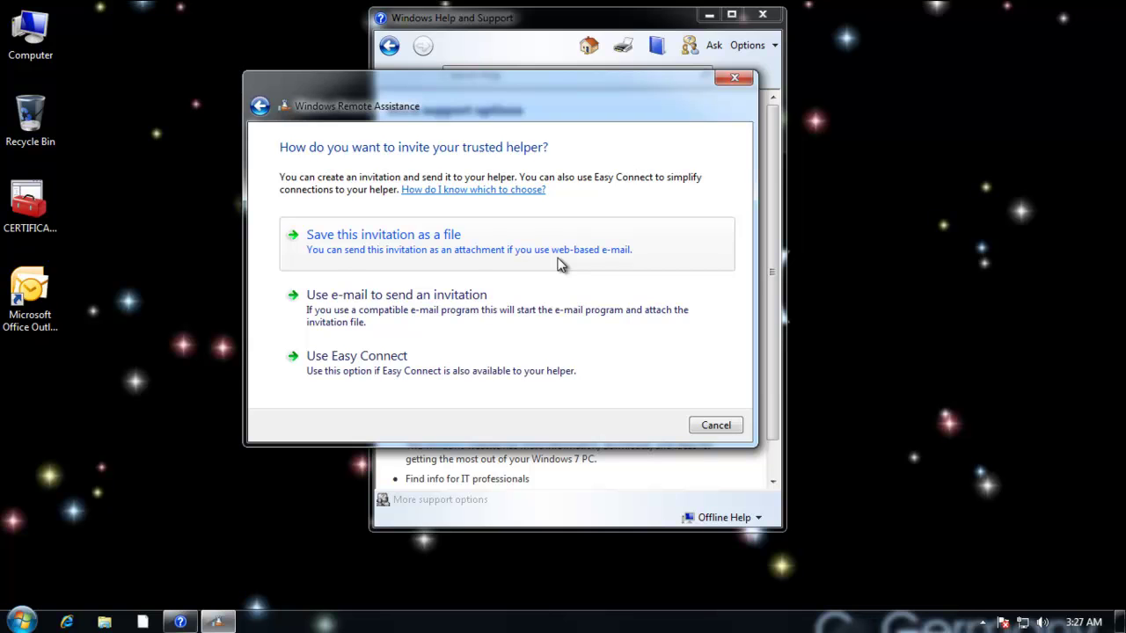
Save the invitation as a file, creating a new INVITATIONS folder on C:.
click(444, 249)
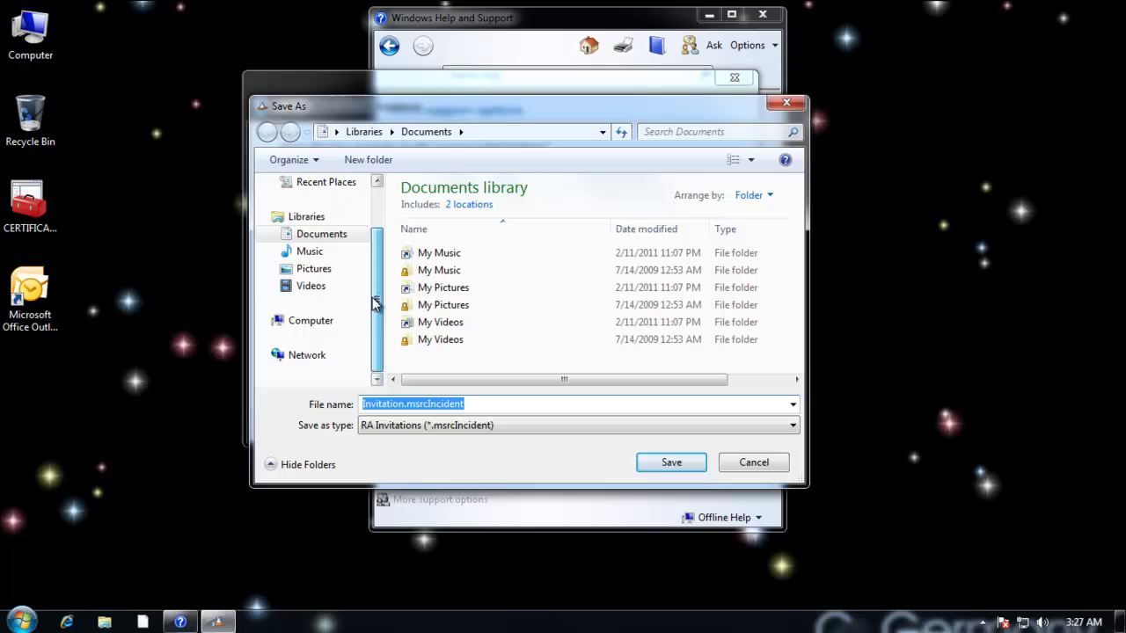
click(297, 324)
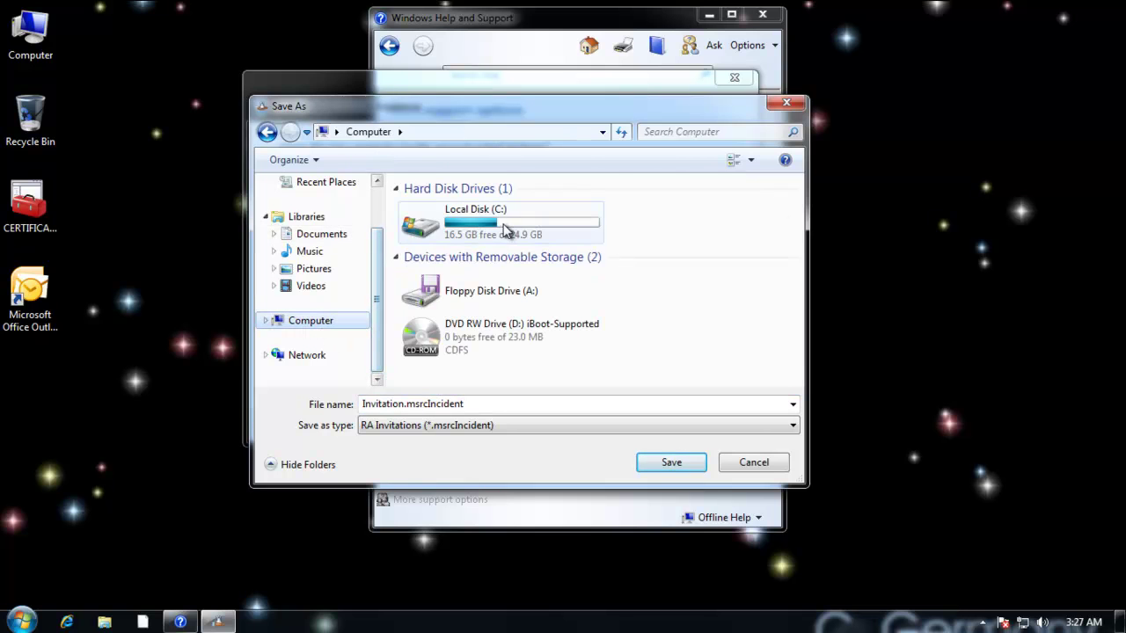
double_click(506, 230)
right_click(557, 235)
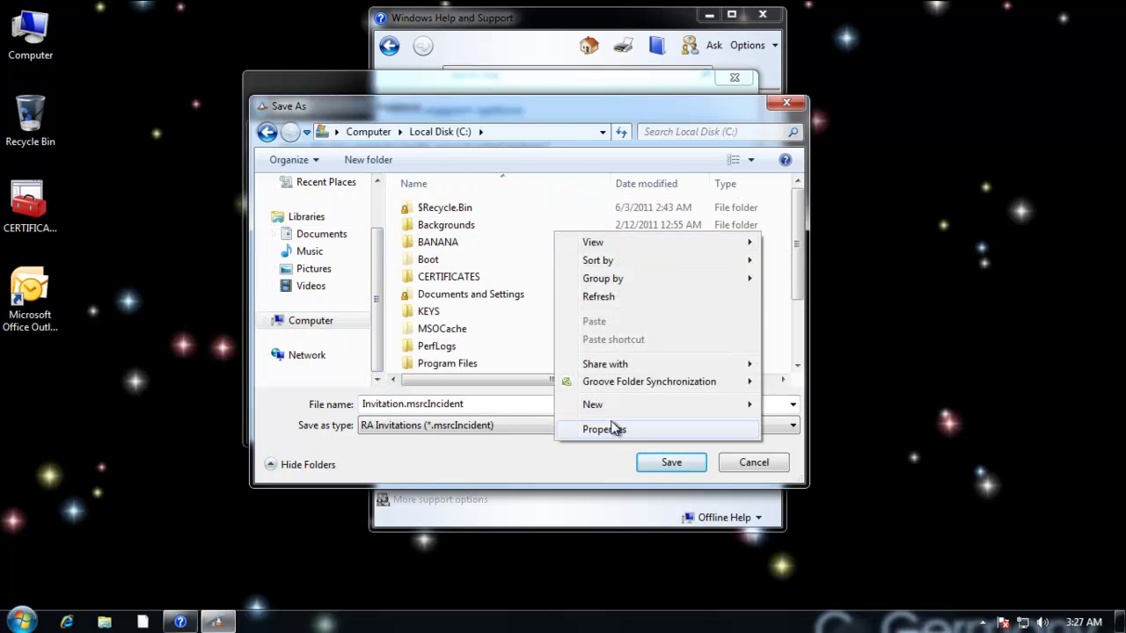
mouse_move(735, 405)
click(782, 407)
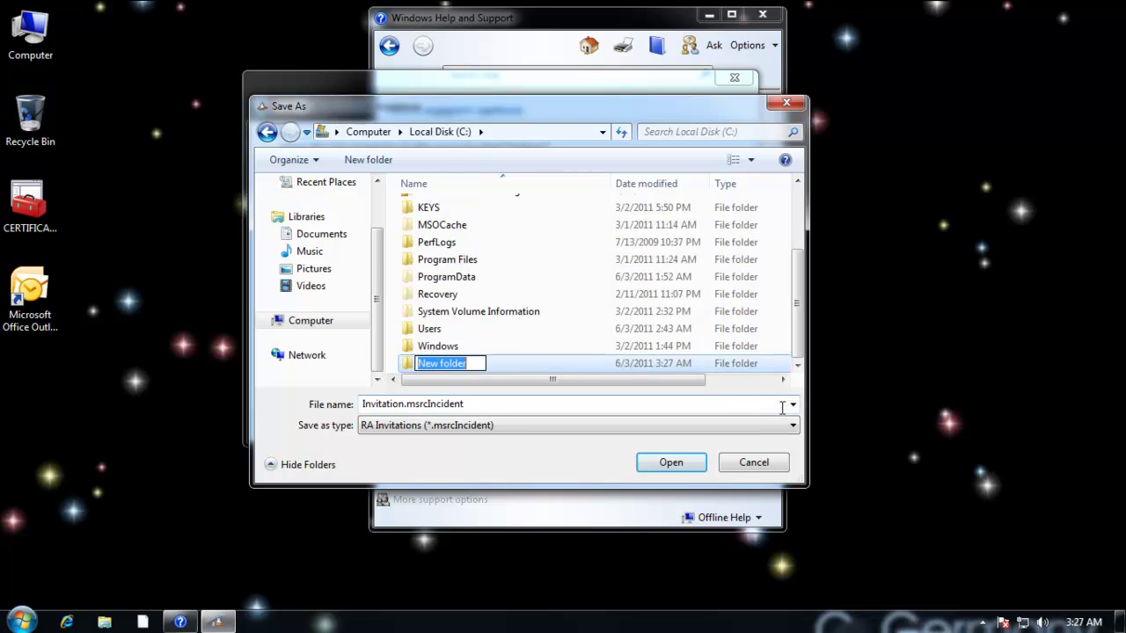
text(INV)
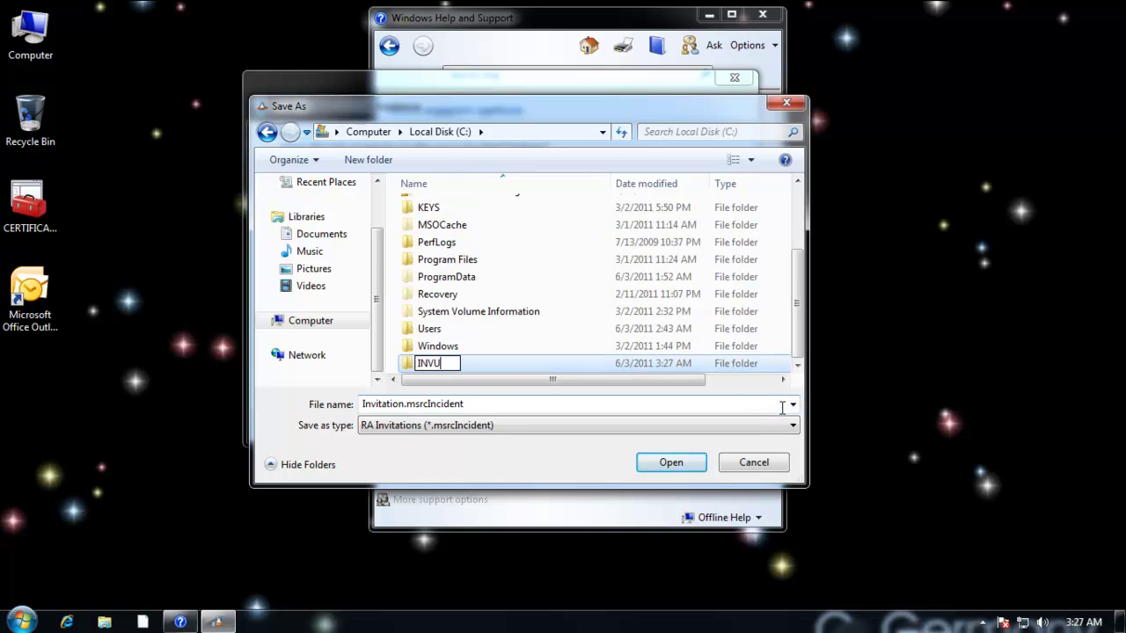
text(ITATIONS)
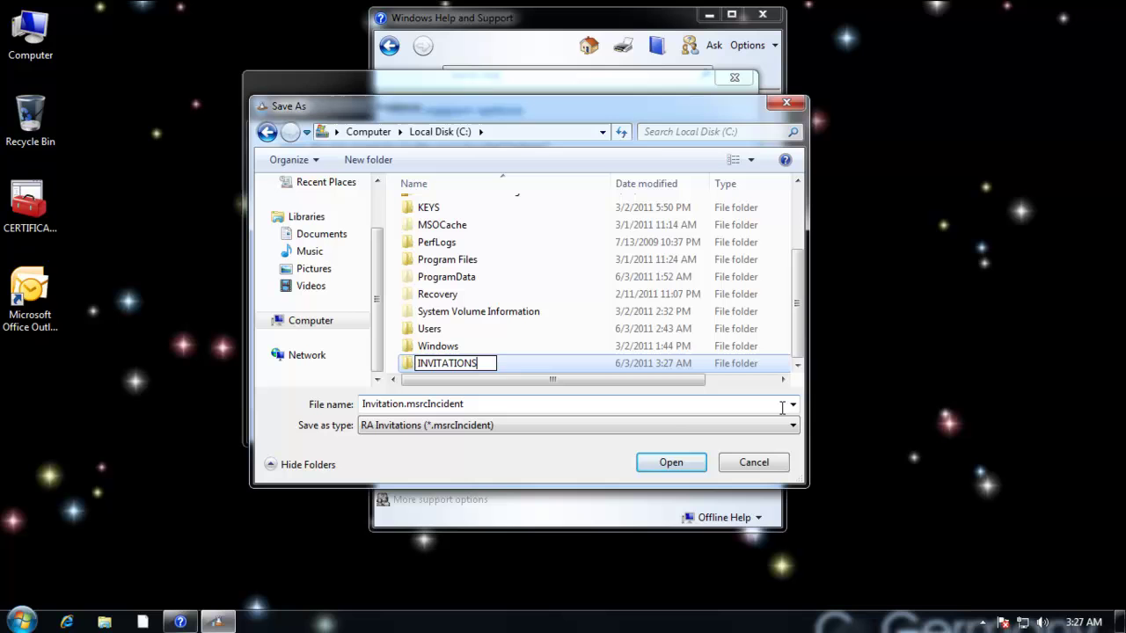
key(Return)
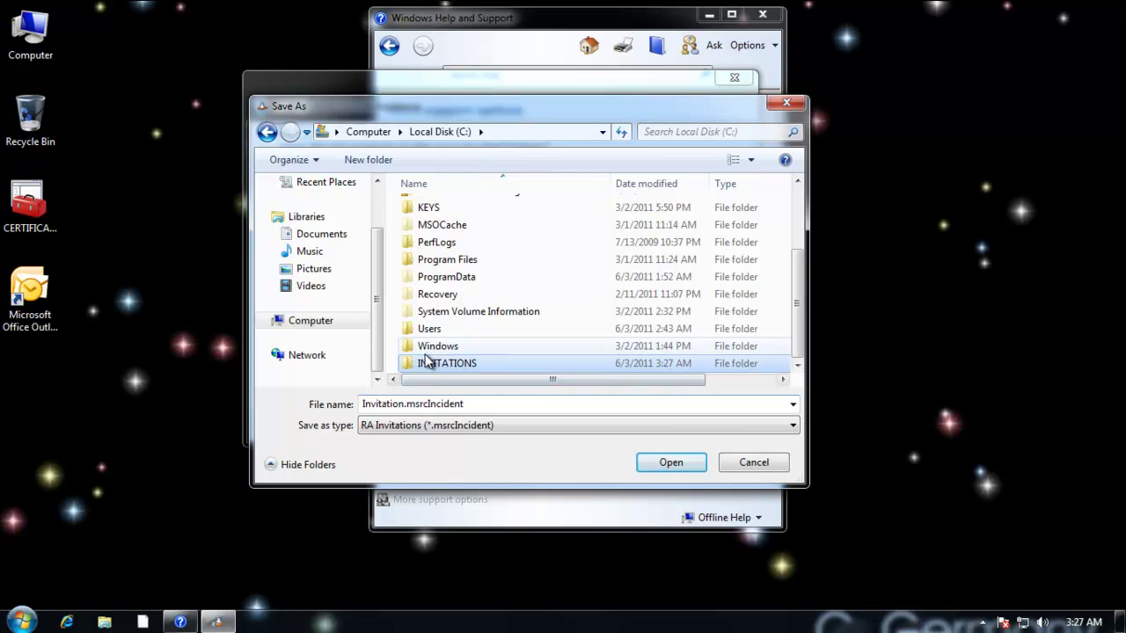
Save the invitation inside INVITATIONS as HelpMePlease.msrcIncident.
right_click(468, 365)
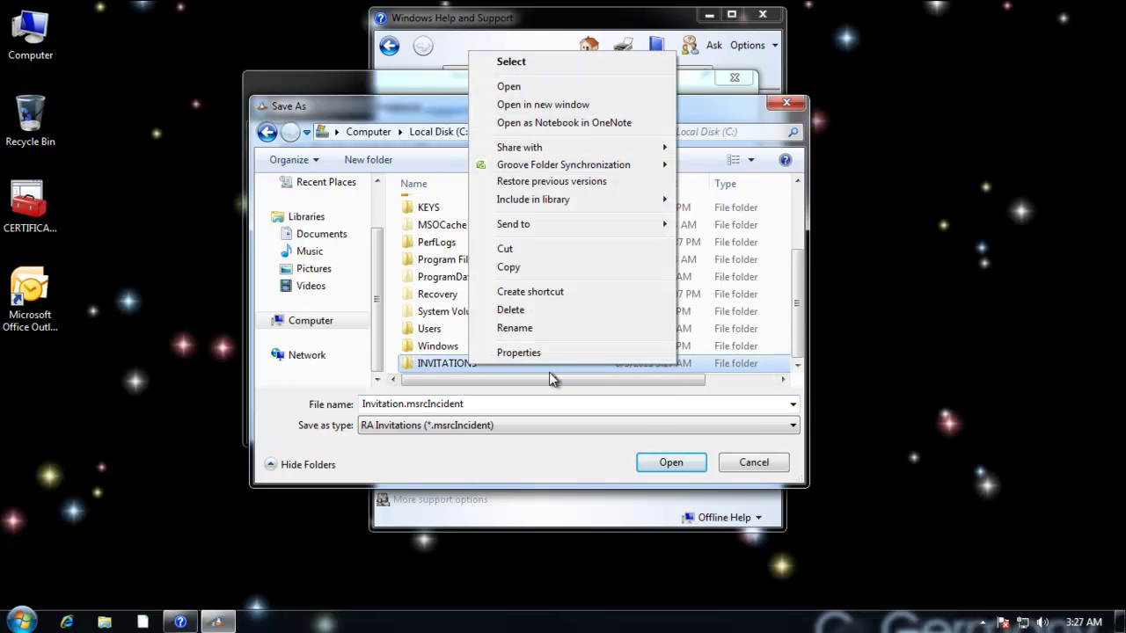
double_click(442, 366)
click(519, 407)
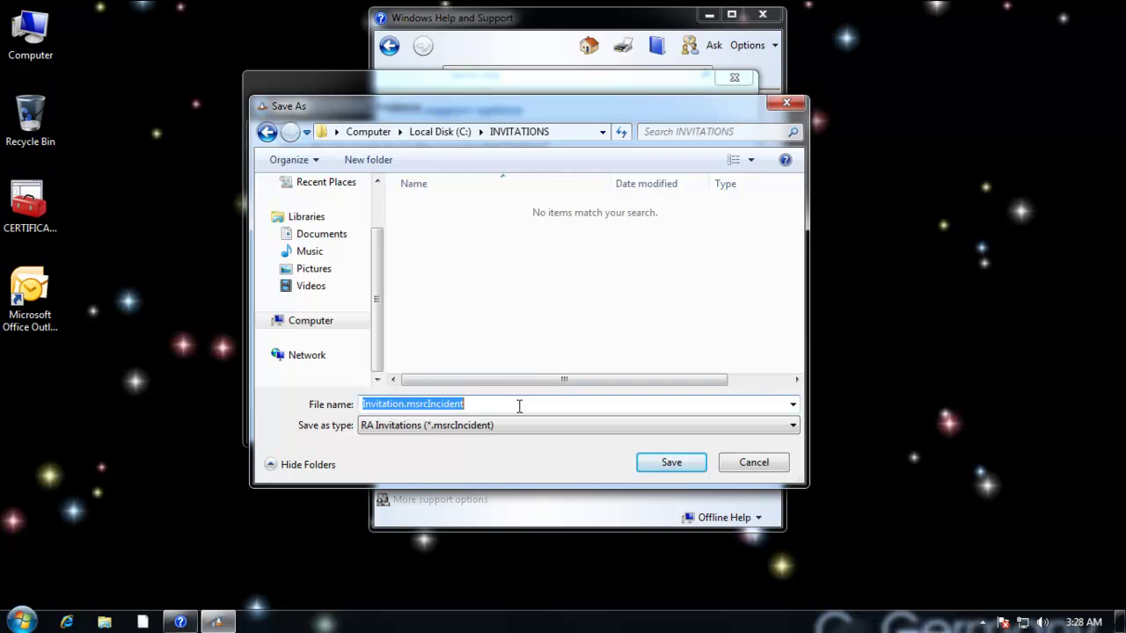
click(526, 405)
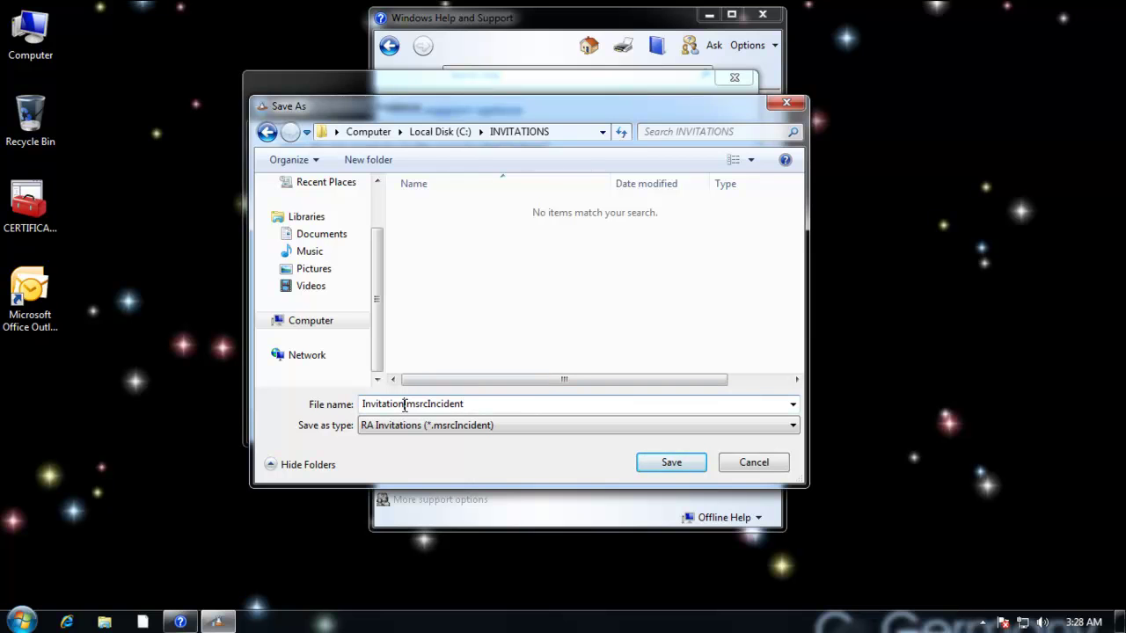
drag(405, 405, 298, 409)
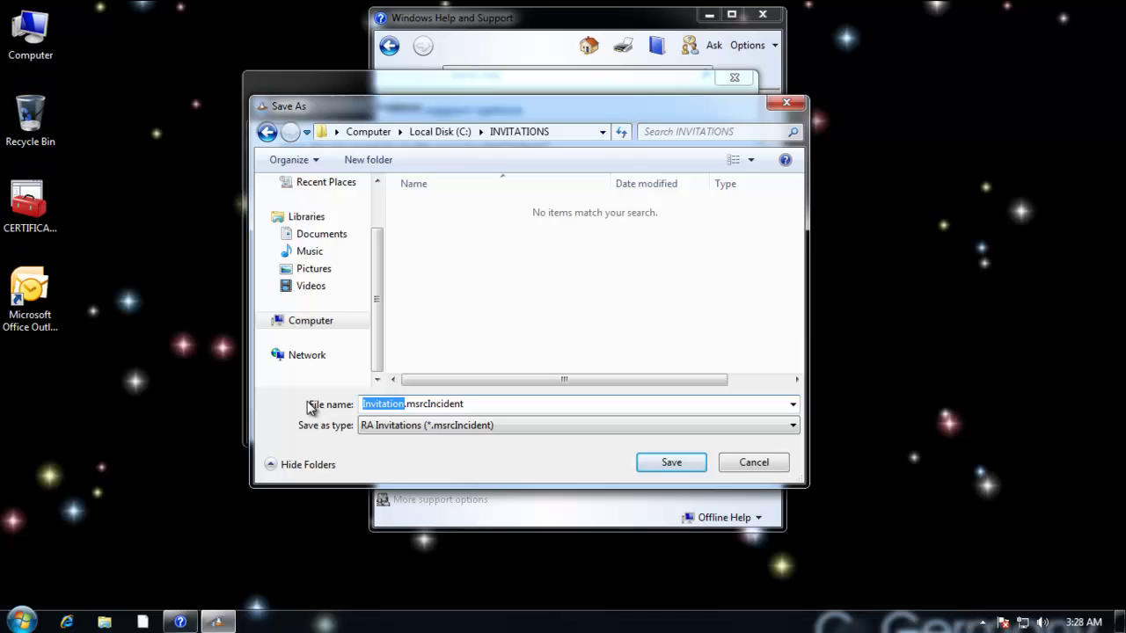
text(HelpMe)
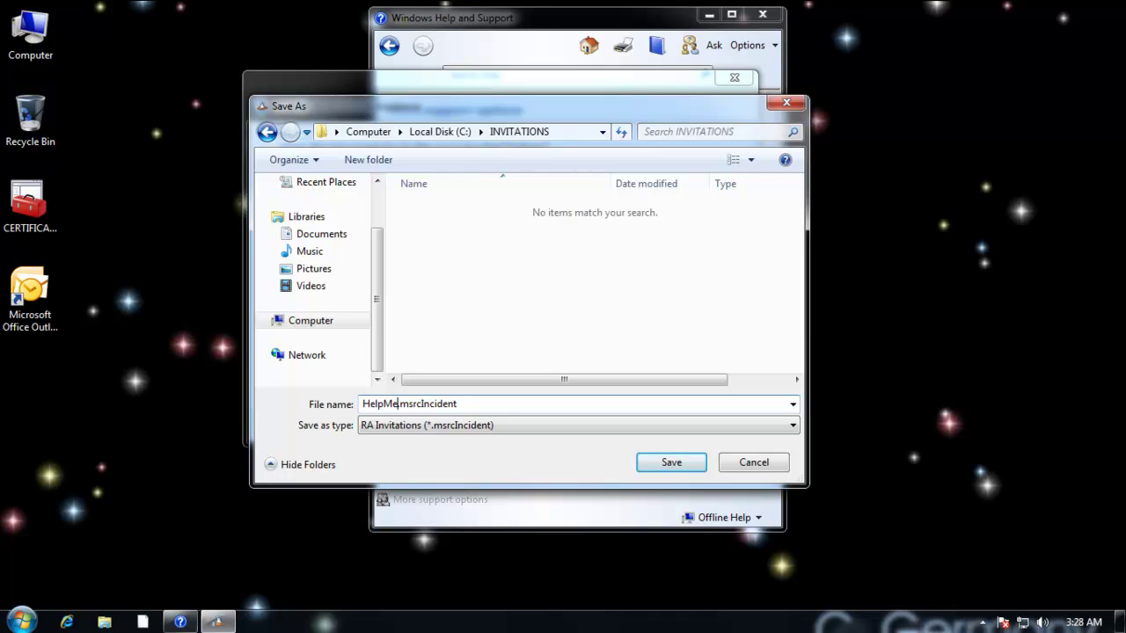
text(Please)
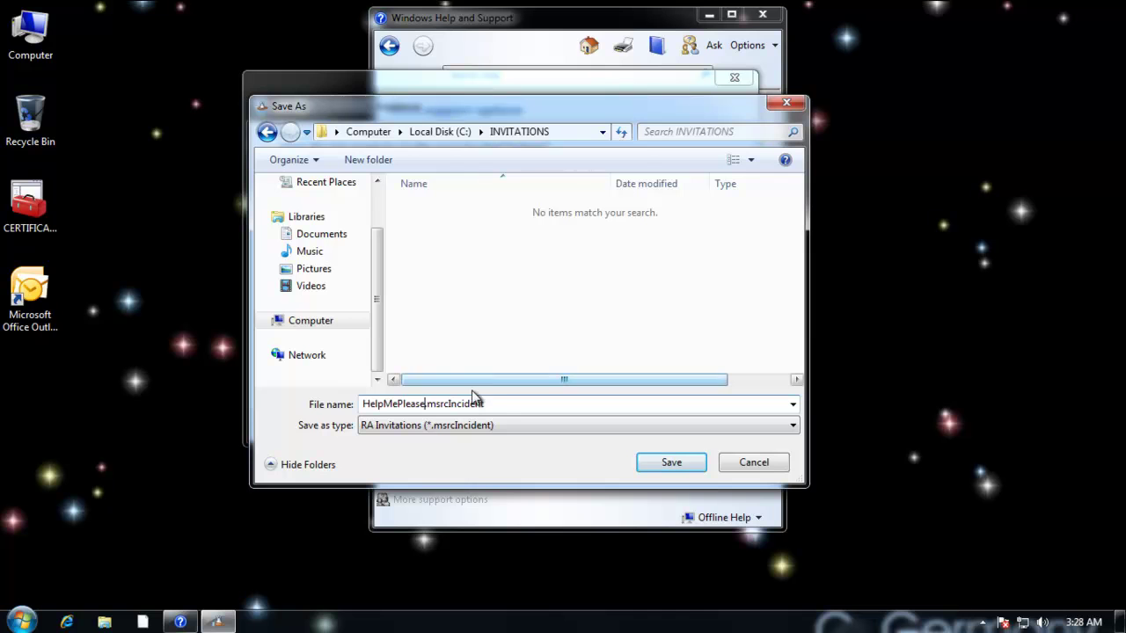
click(671, 463)
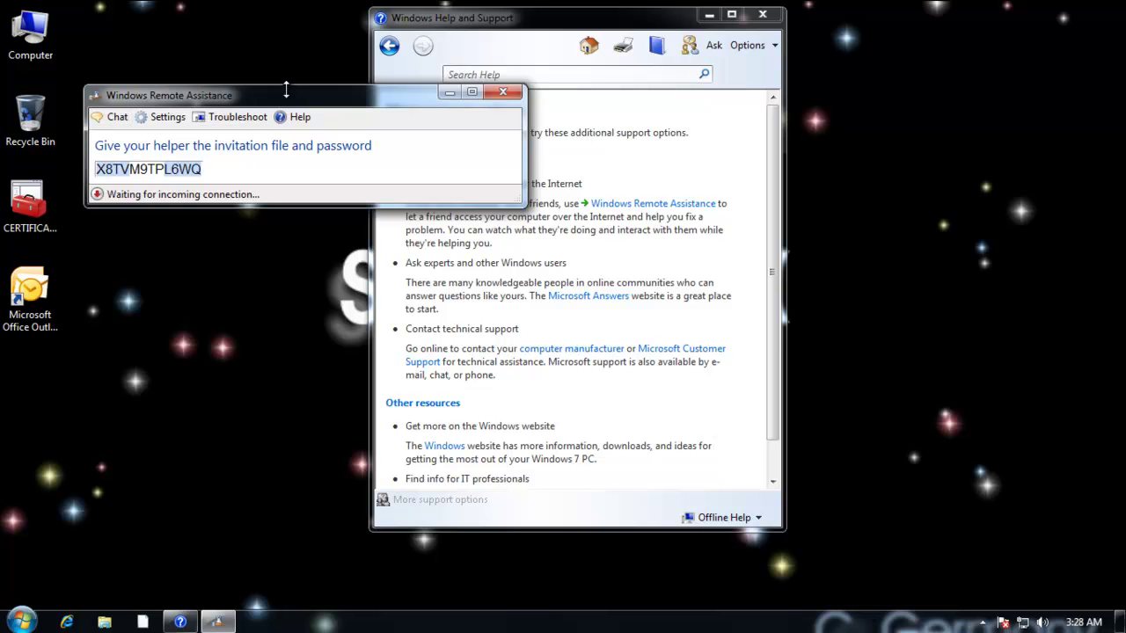
Select the invitation password and copy it to the clipboard.
drag(282, 99, 515, 135)
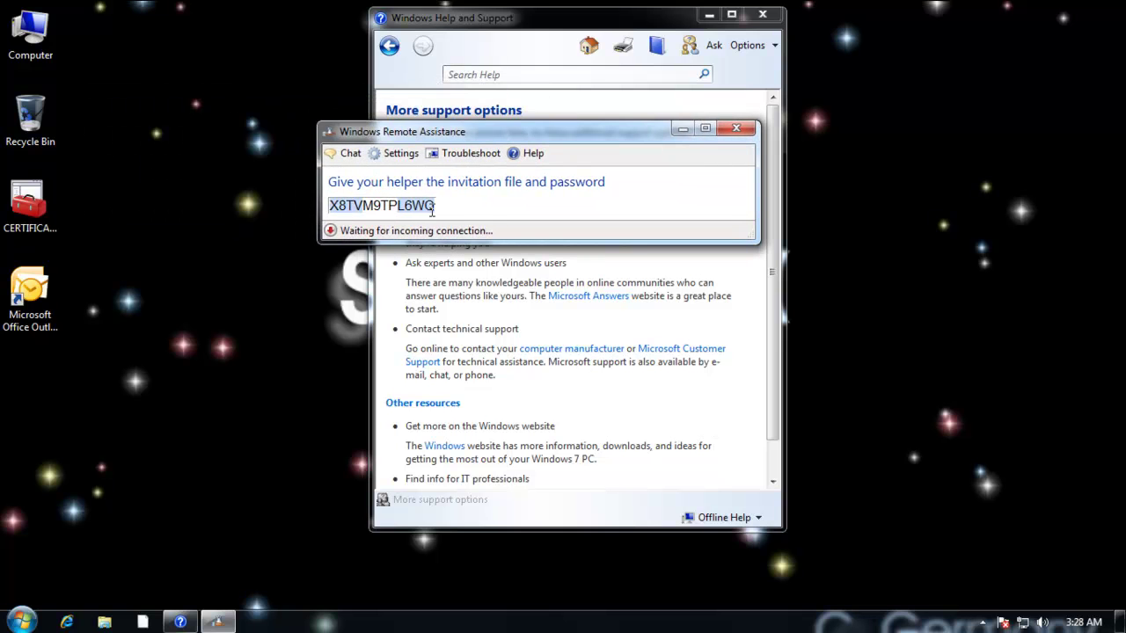
drag(434, 205, 304, 202)
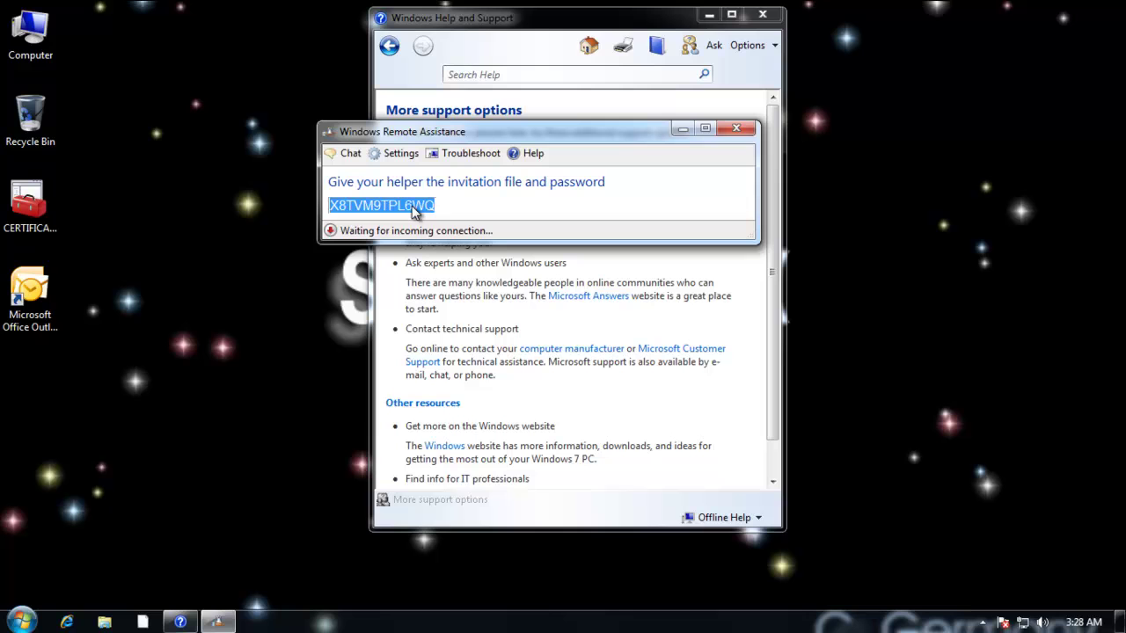
right_click(437, 209)
click(473, 217)
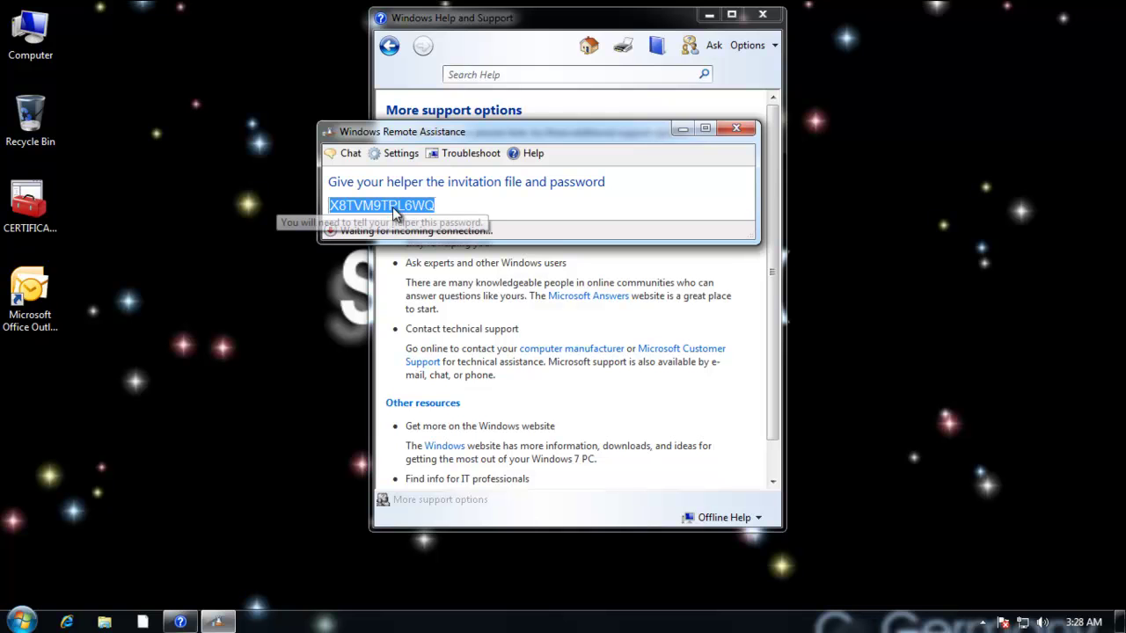
right_click(415, 214)
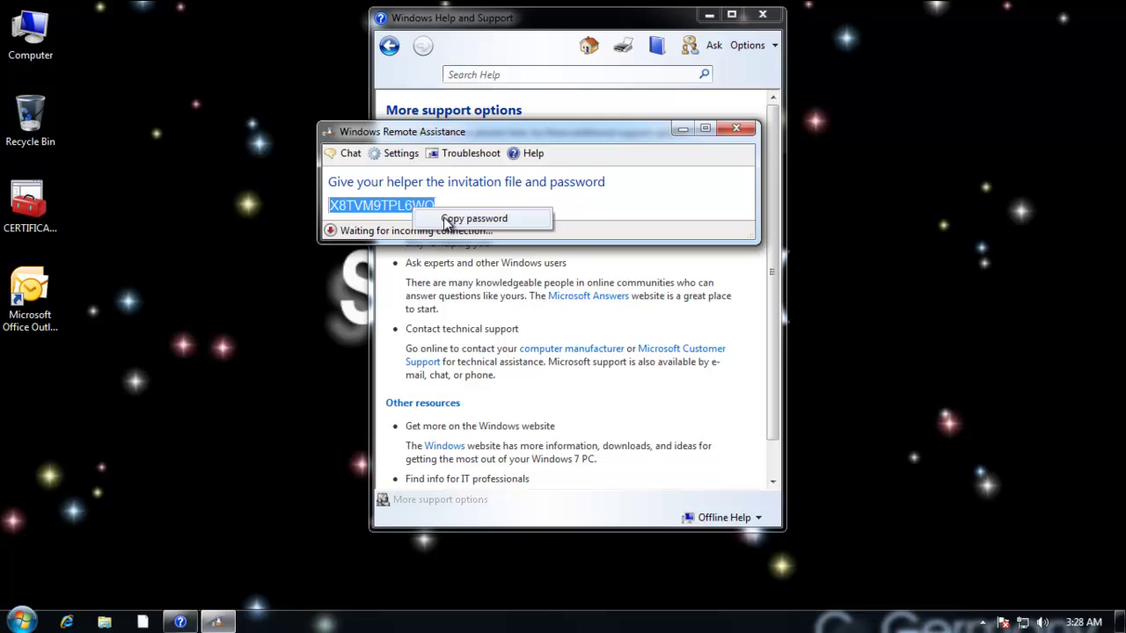
click(436, 220)
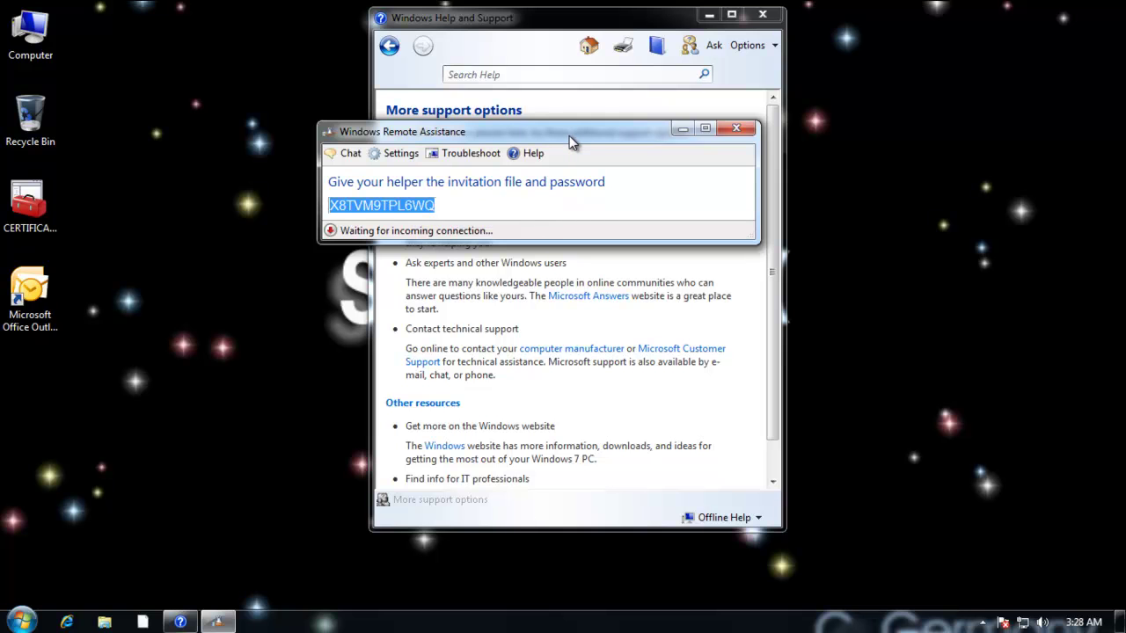
Close Windows Help and Support and copy the invitation password once more.
drag(567, 134, 793, 267)
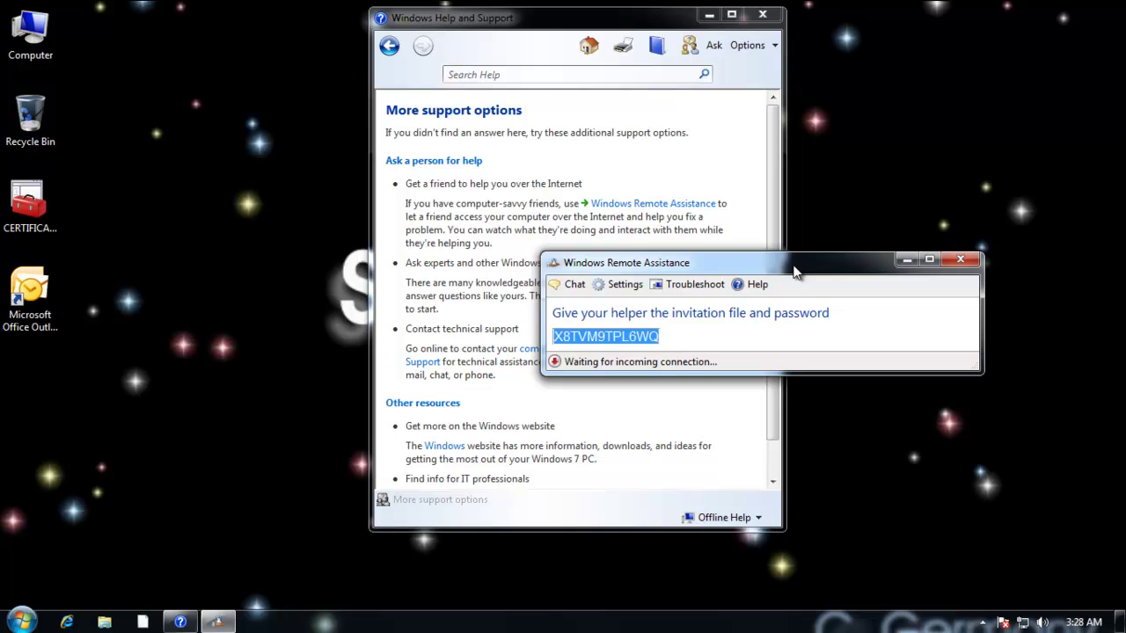
click(763, 14)
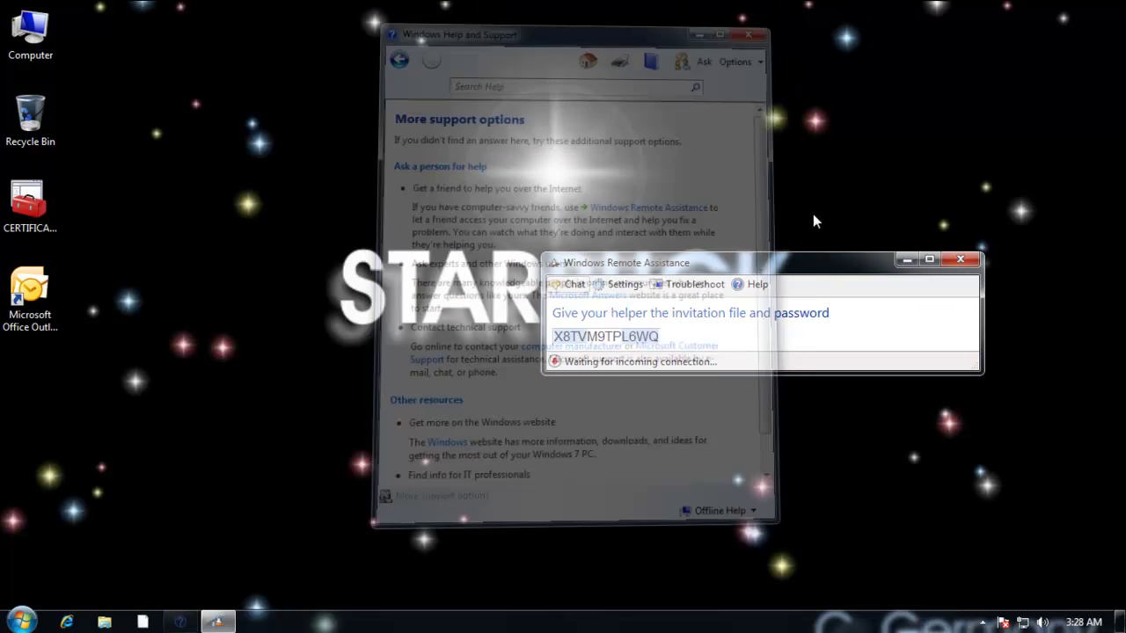
drag(801, 256, 814, 193)
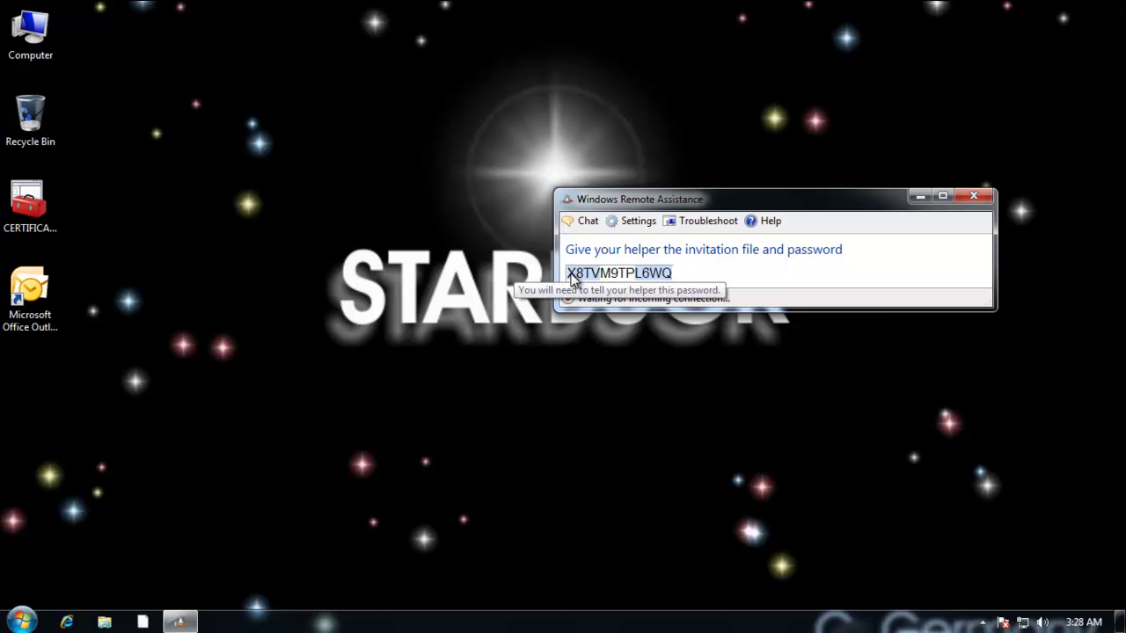
drag(567, 273, 674, 274)
right_click(648, 274)
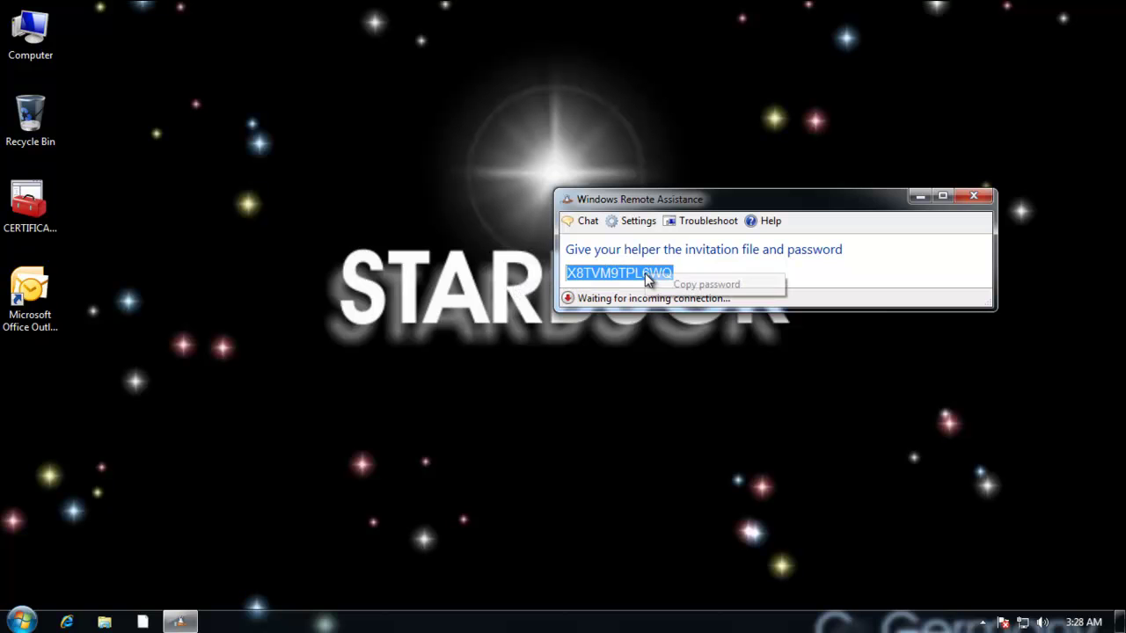
click(696, 285)
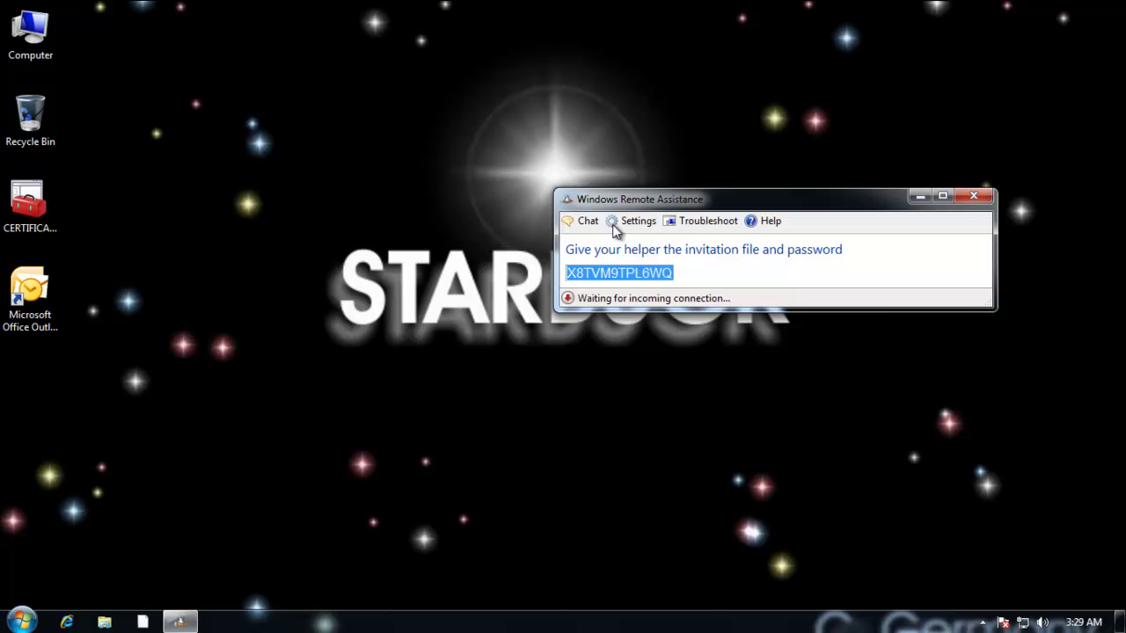
drag(647, 198, 671, 158)
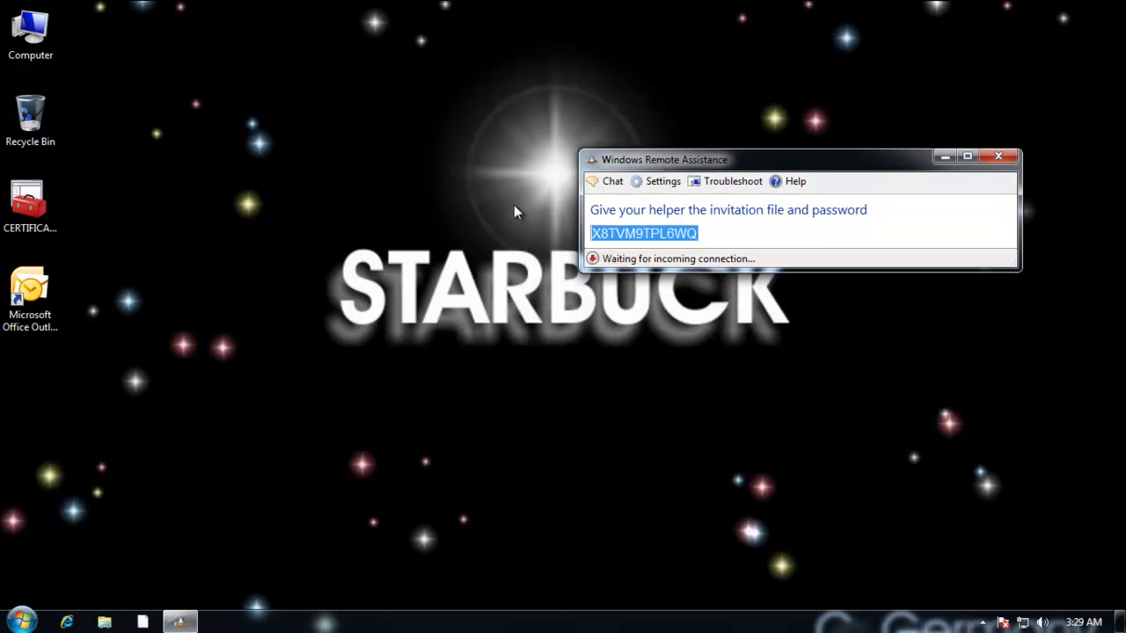
Launch Notepad and paste the copied invitation password into a new note.
click(21, 622)
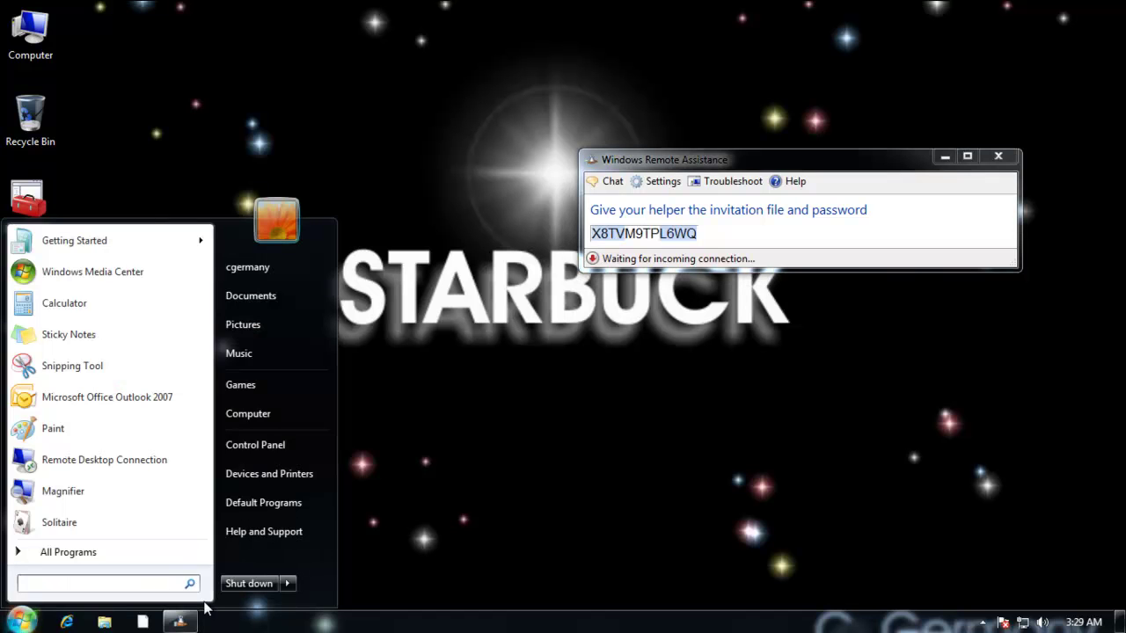
text(notepad)
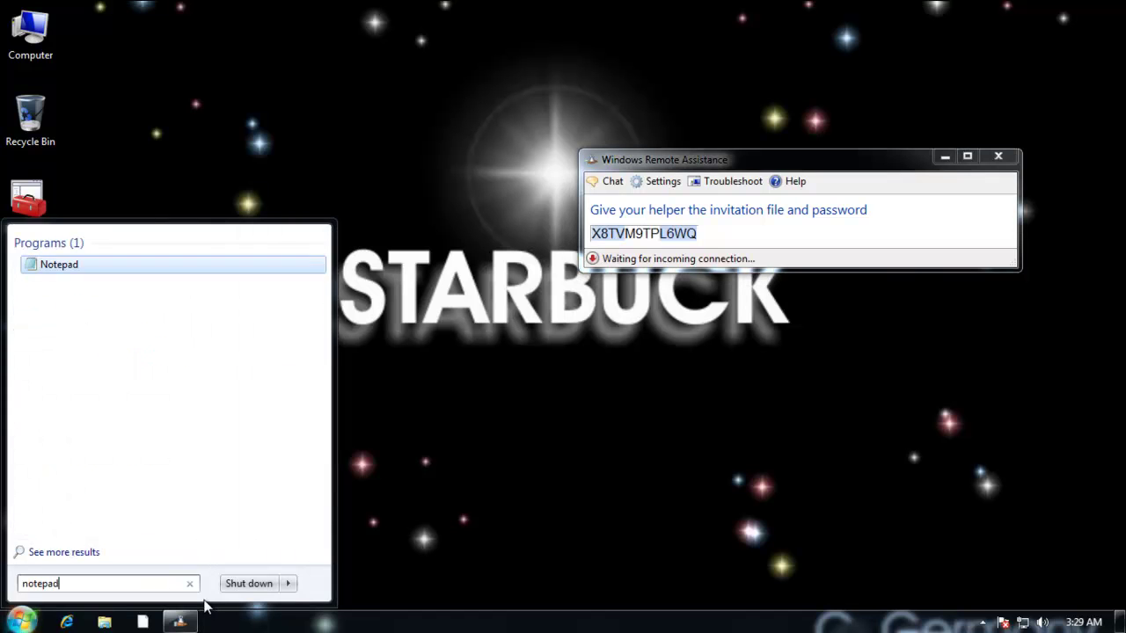
key(Return)
right_click(226, 144)
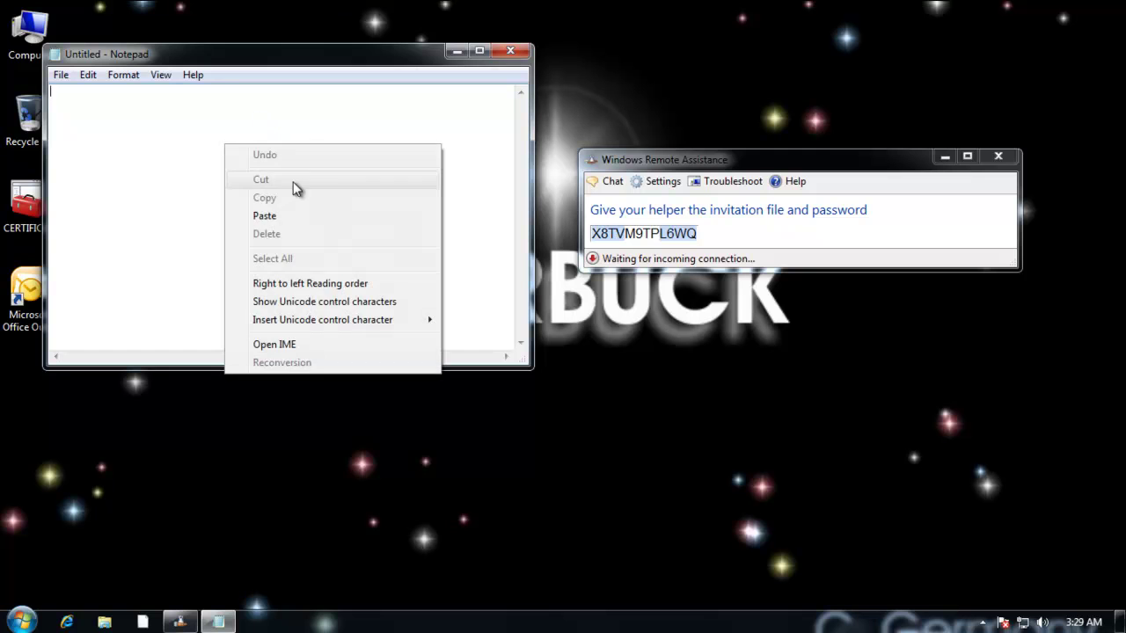
click(264, 217)
Save the note as DaKey.txt in C:\INVITATIONS and close Notepad.
click(61, 75)
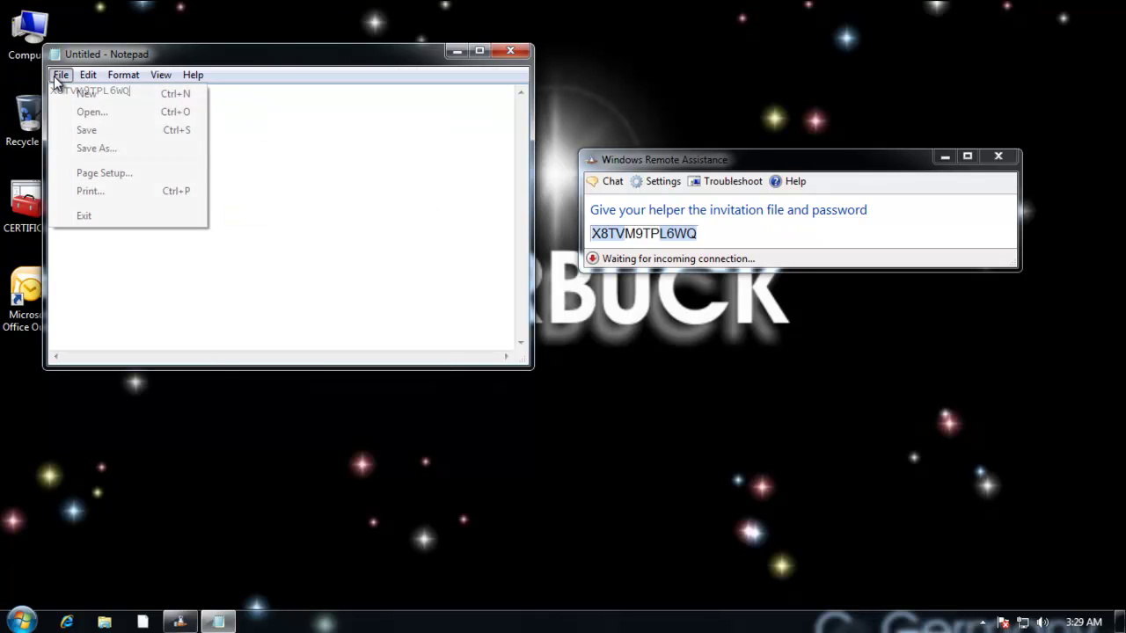
click(95, 149)
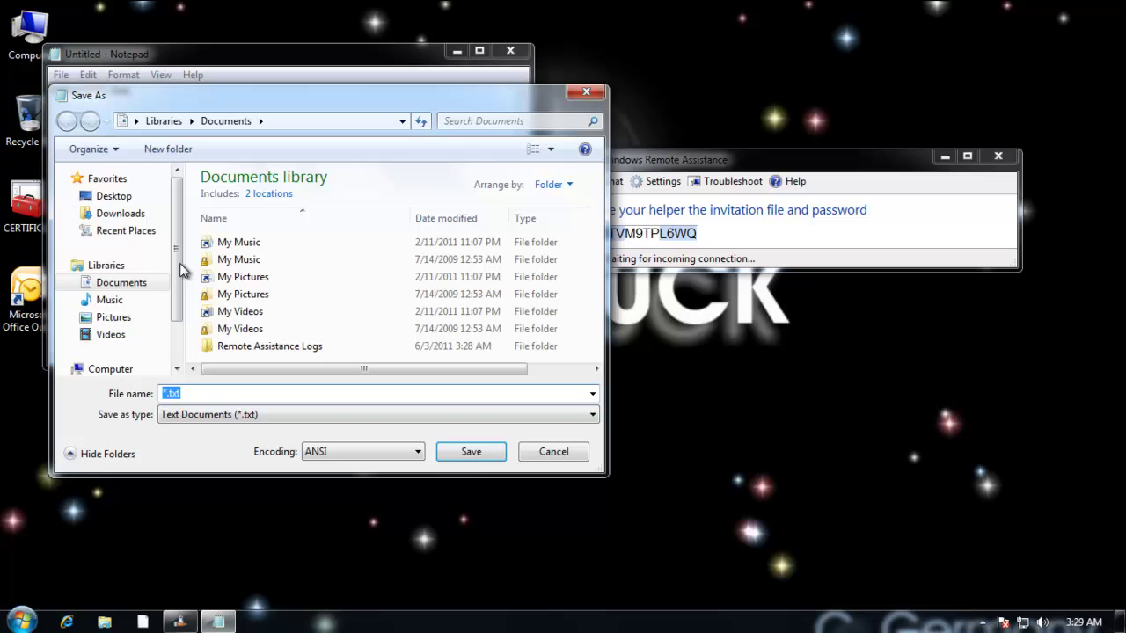
scroll(176, 272, down, 1)
click(92, 329)
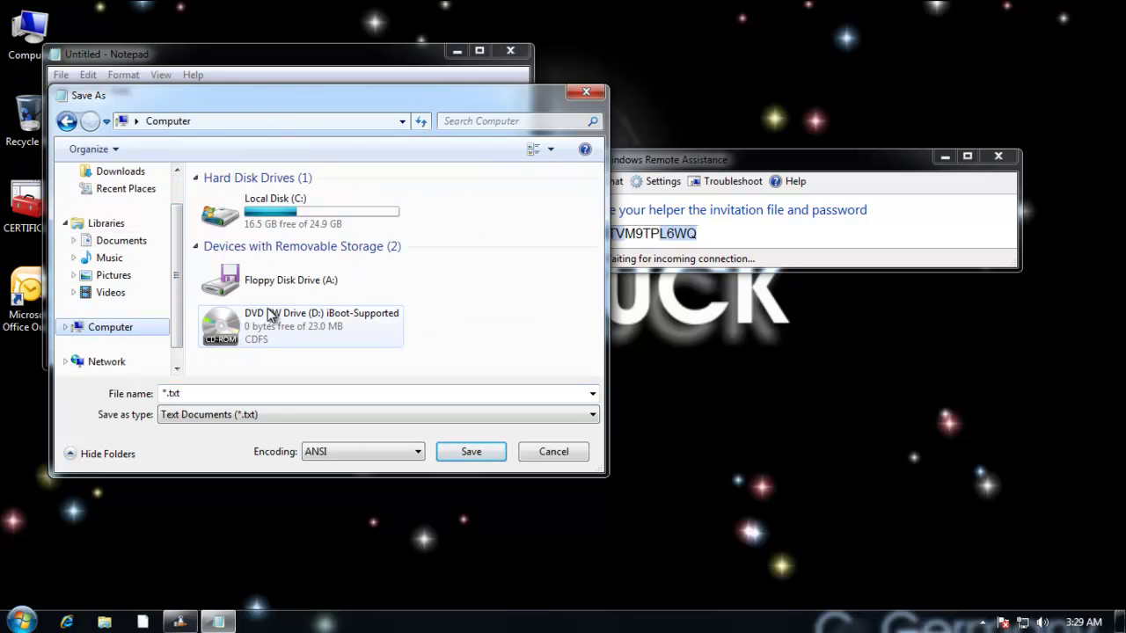
double_click(298, 223)
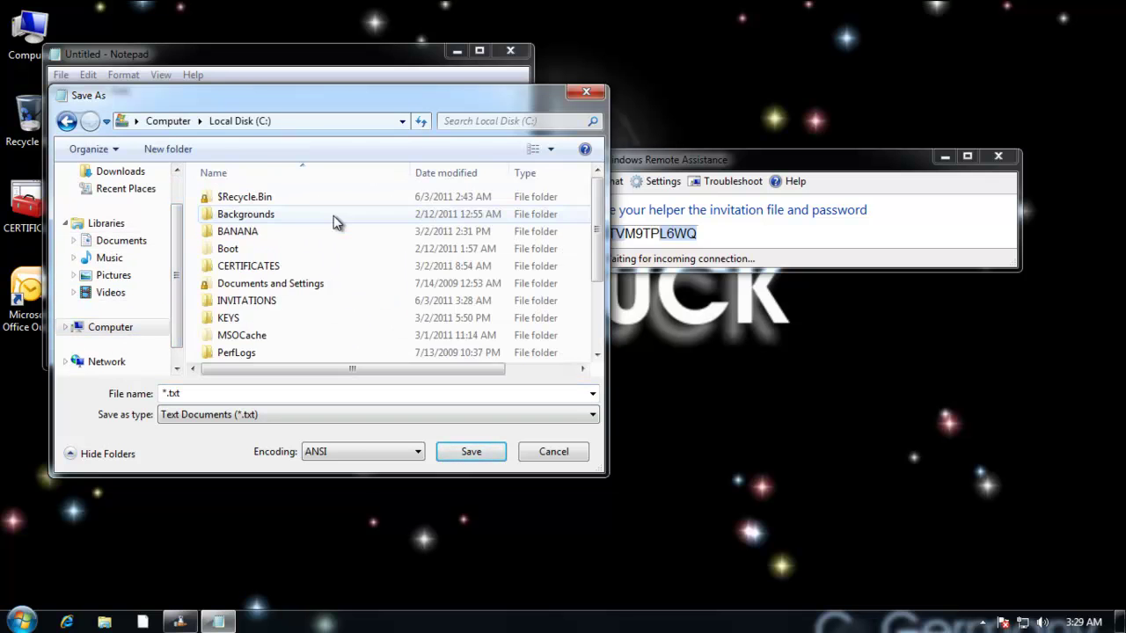
click(264, 302)
double_click(264, 300)
click(165, 394)
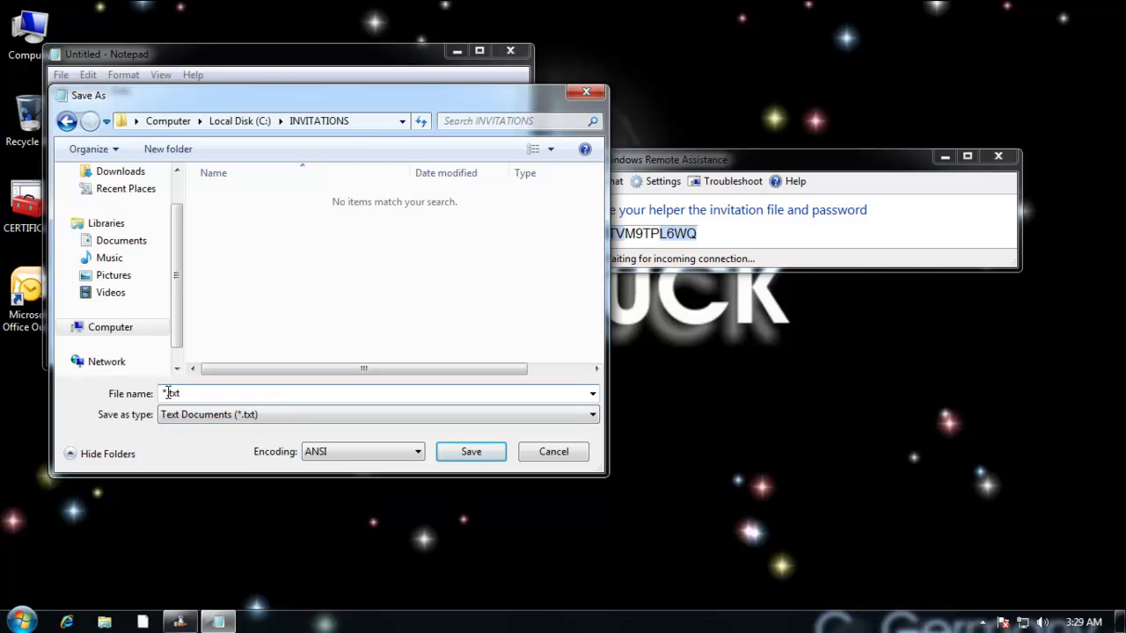
key(BackSpace)
text(DaKey)
click(471, 451)
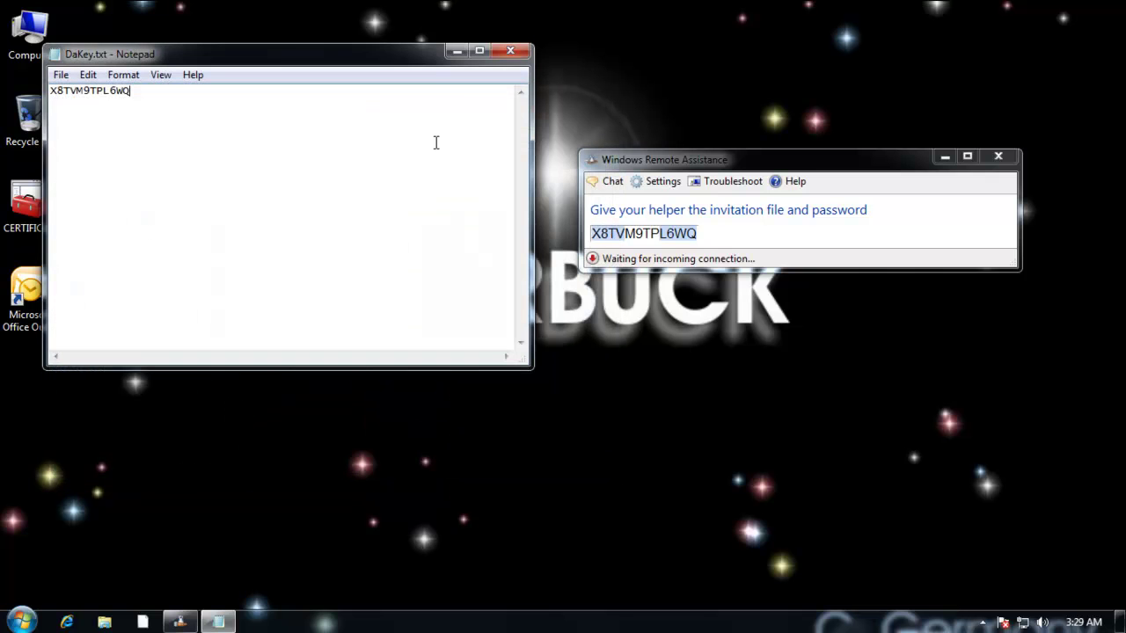
click(510, 50)
Decline closing Remote Assistance and move its window to the desktop's top-right corner.
click(998, 157)
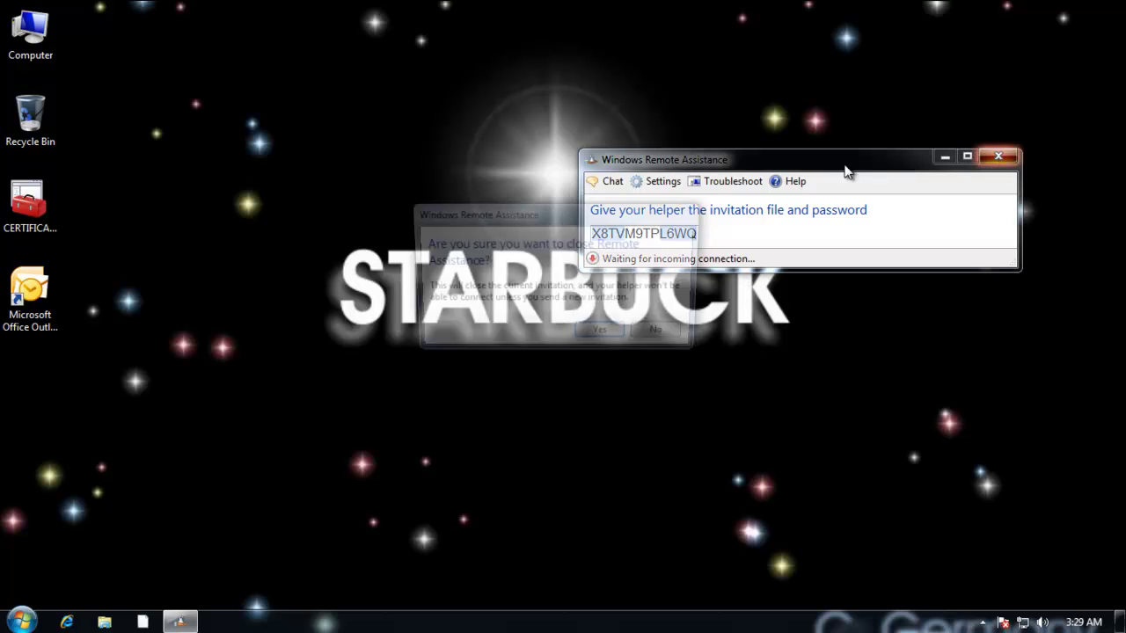
drag(607, 223, 620, 186)
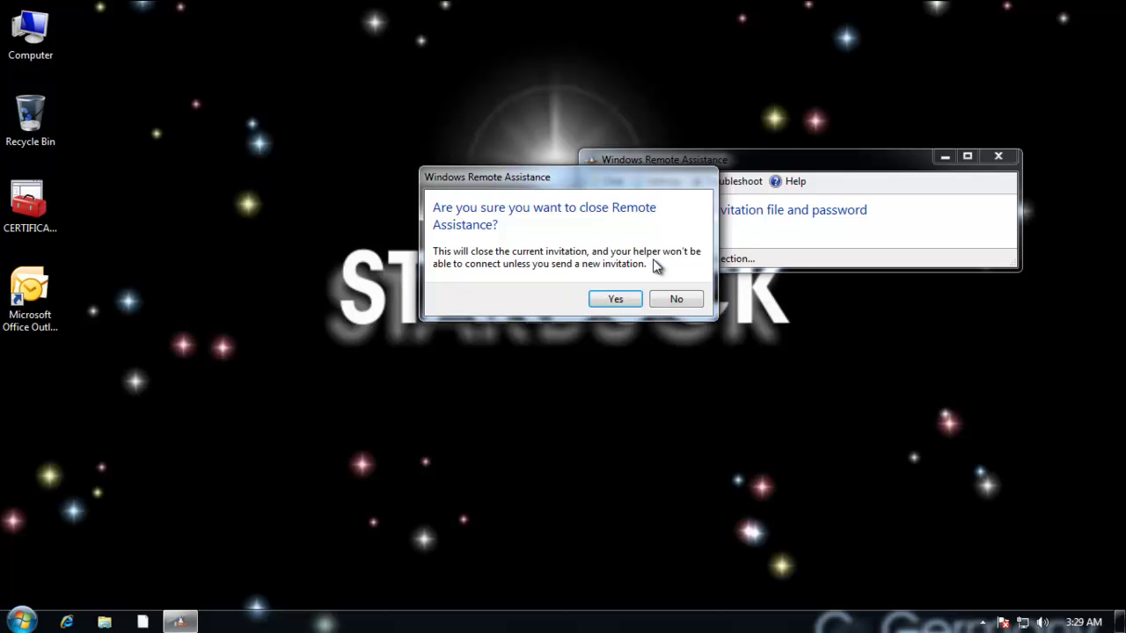
click(683, 300)
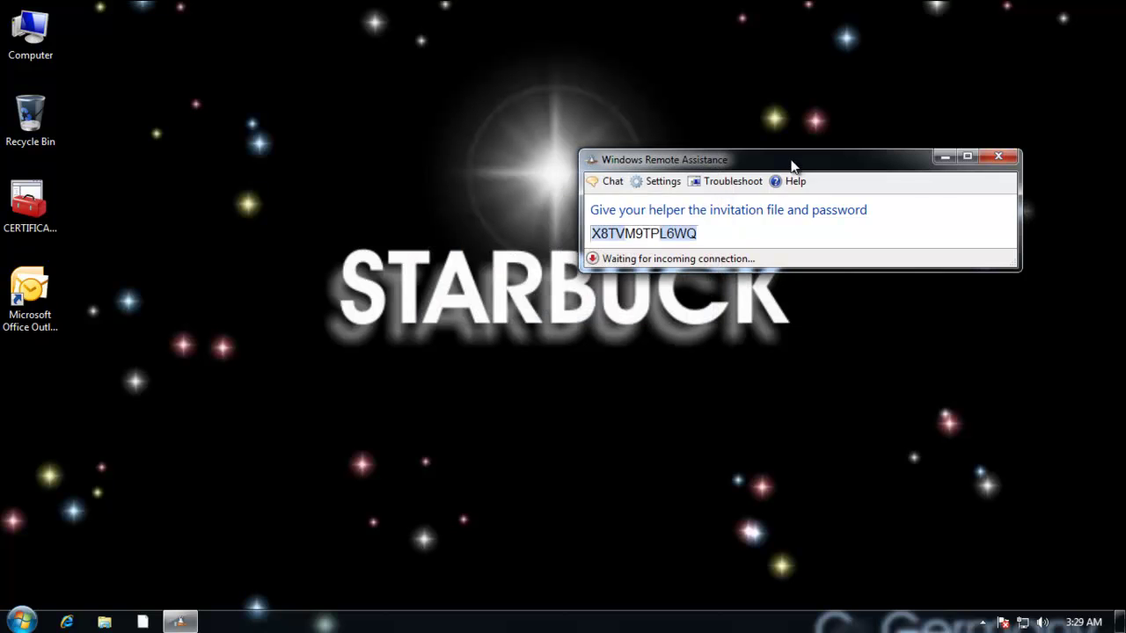
drag(792, 164, 842, 70)
double_click(842, 70)
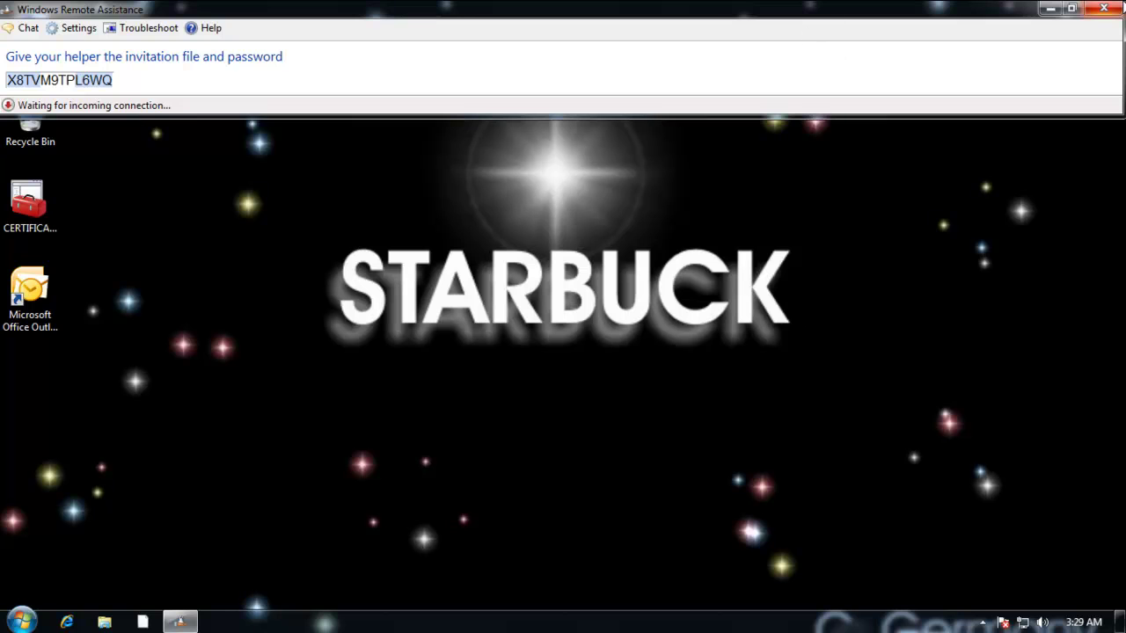
click(1072, 8)
drag(925, 69, 957, 30)
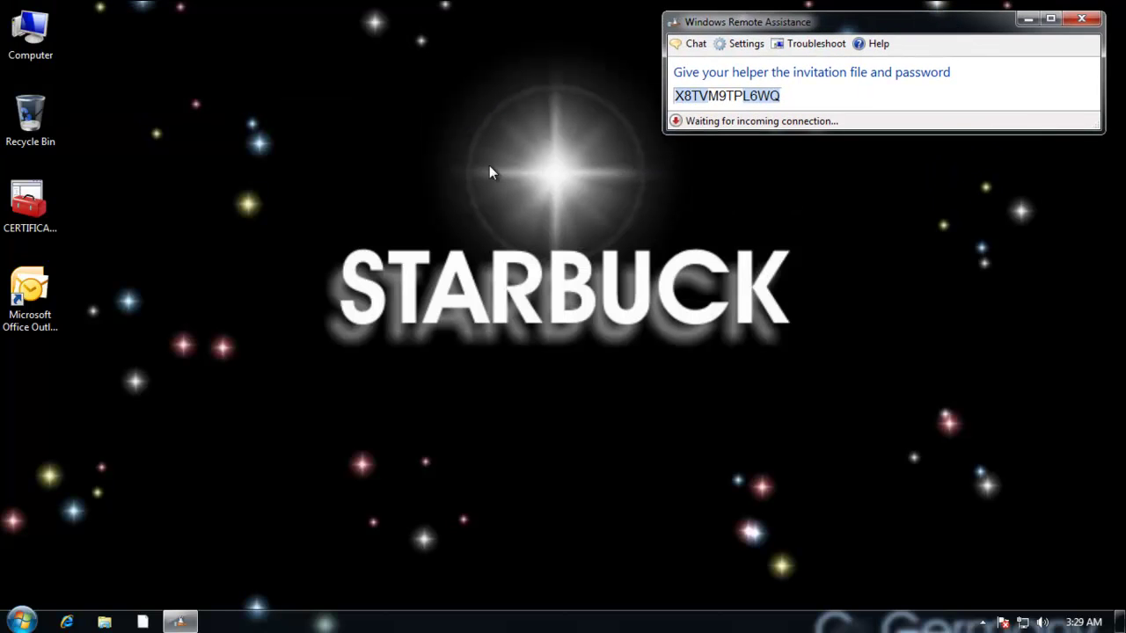
double_click(41, 37)
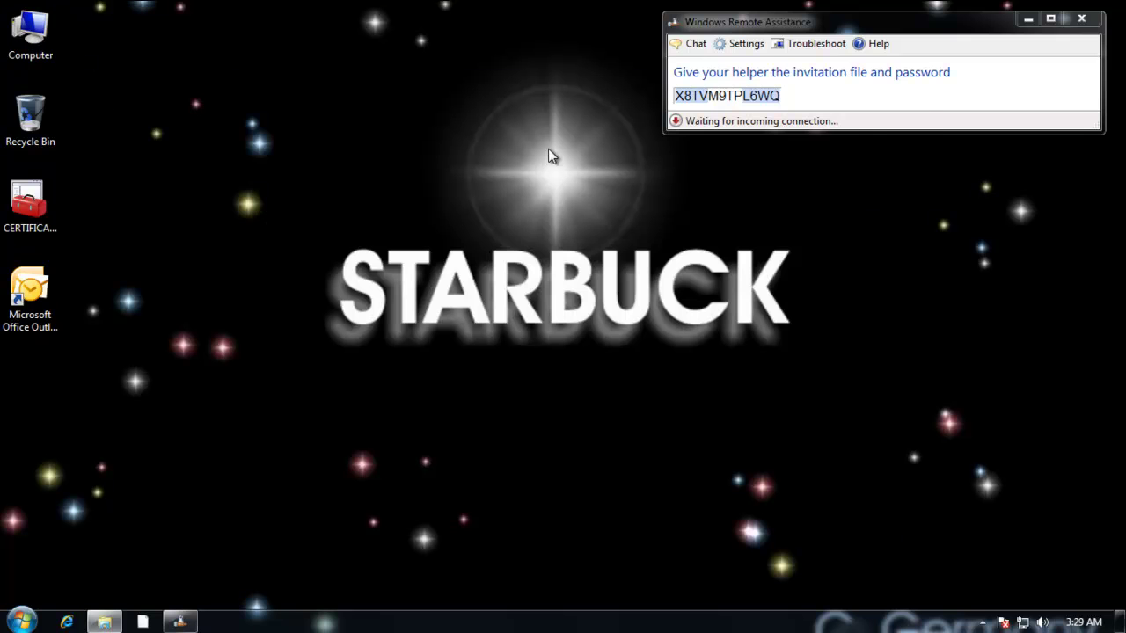
double_click(484, 197)
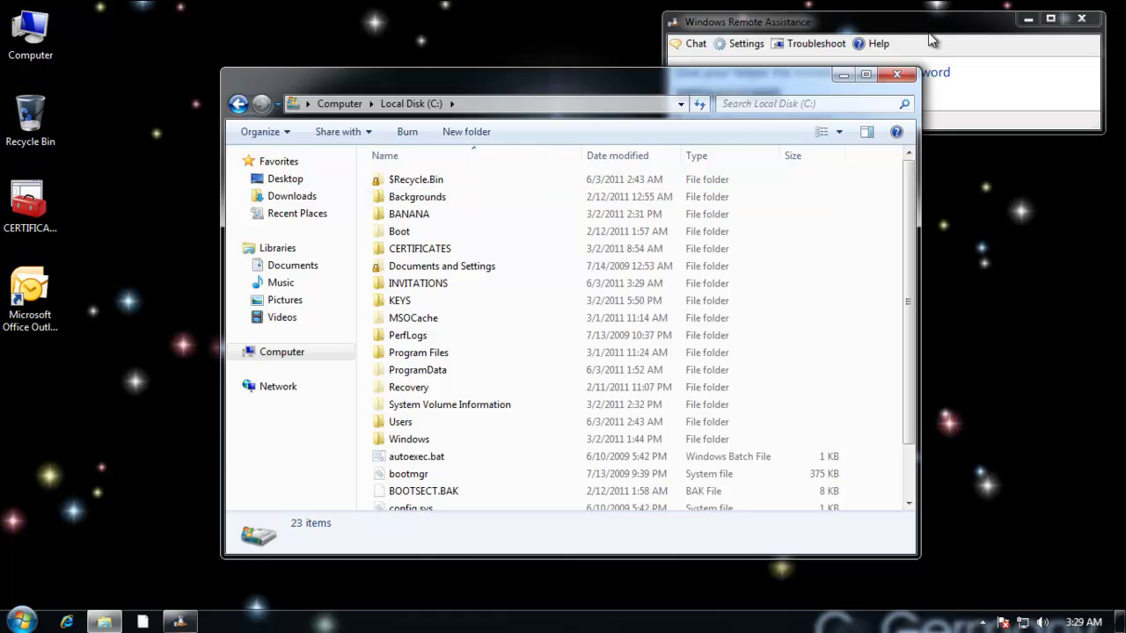
click(890, 76)
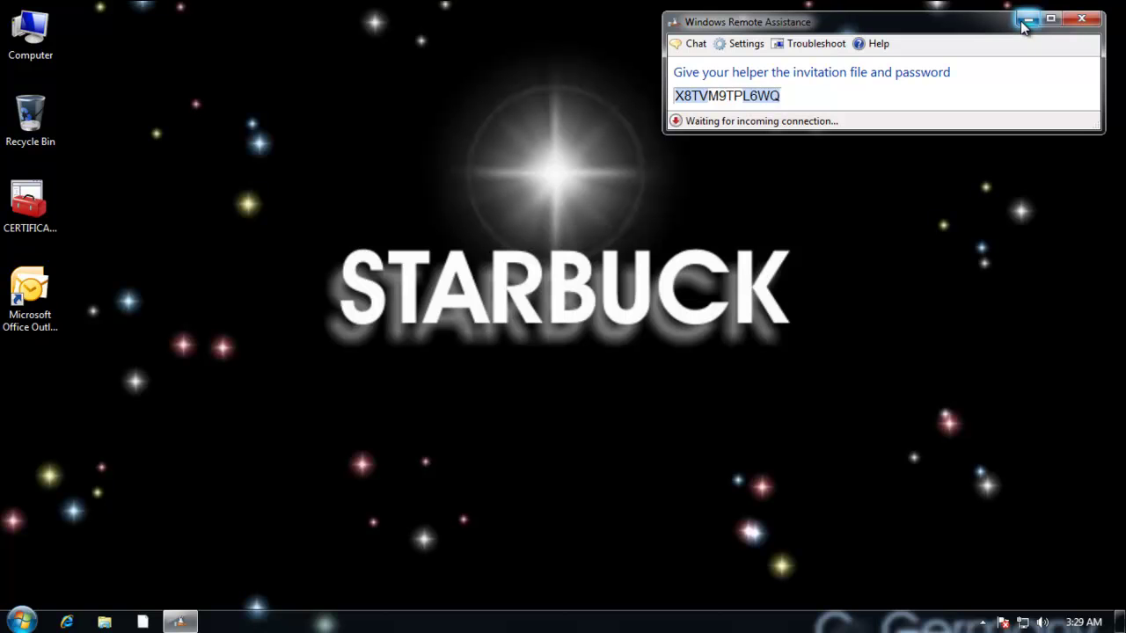
click(1025, 21)
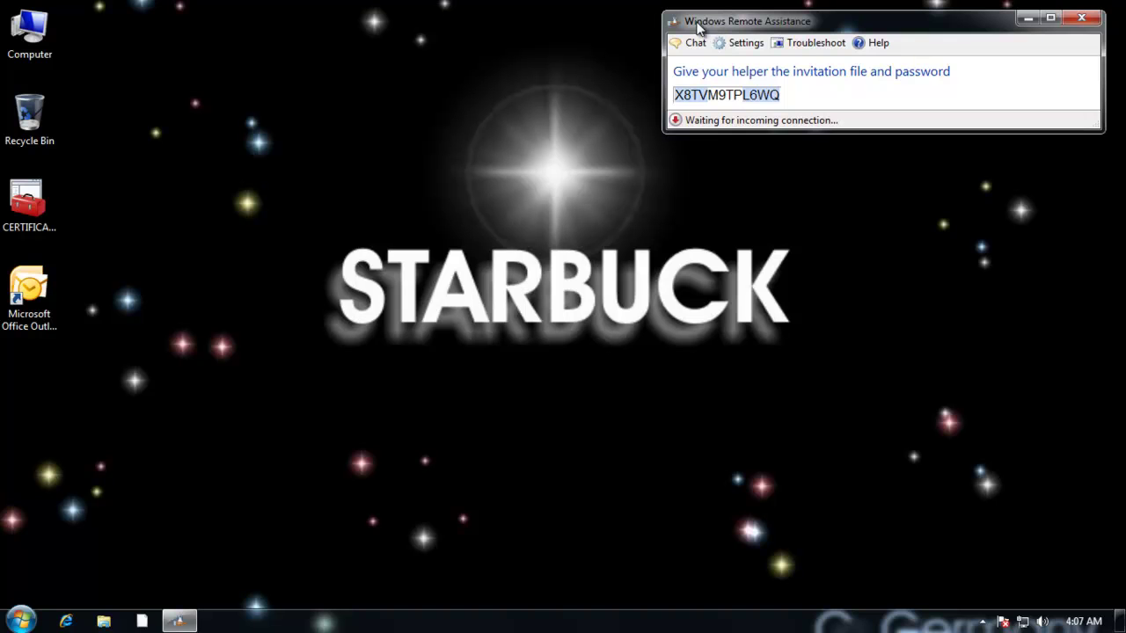
Turn on Share this folder for C:\INVITATIONS in its Advanced Sharing settings.
double_click(31, 38)
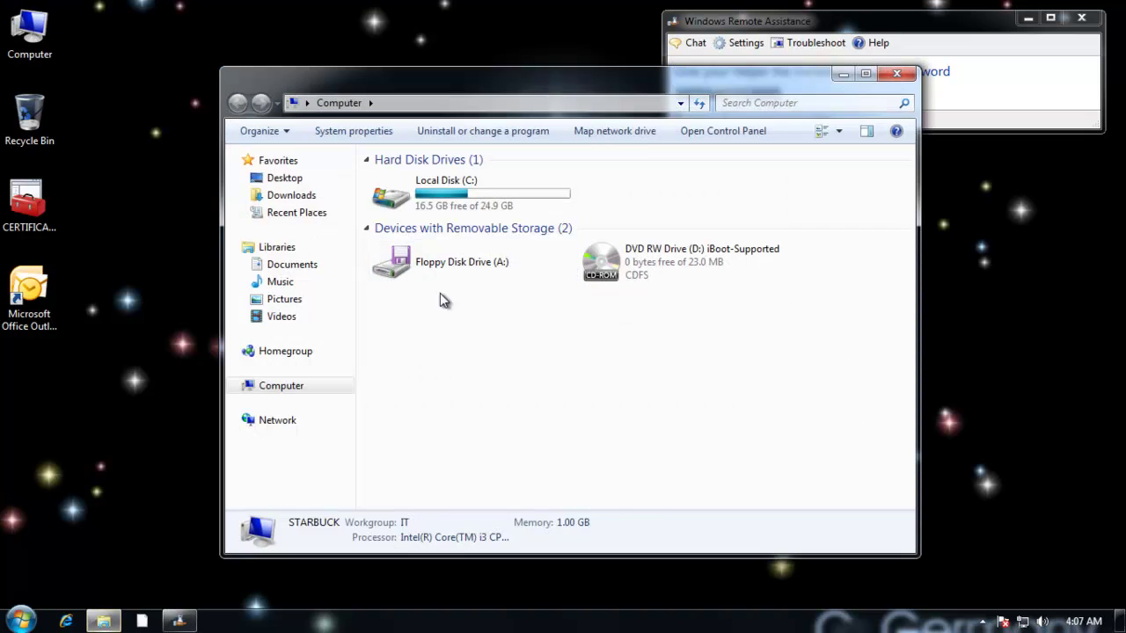
double_click(482, 186)
click(447, 285)
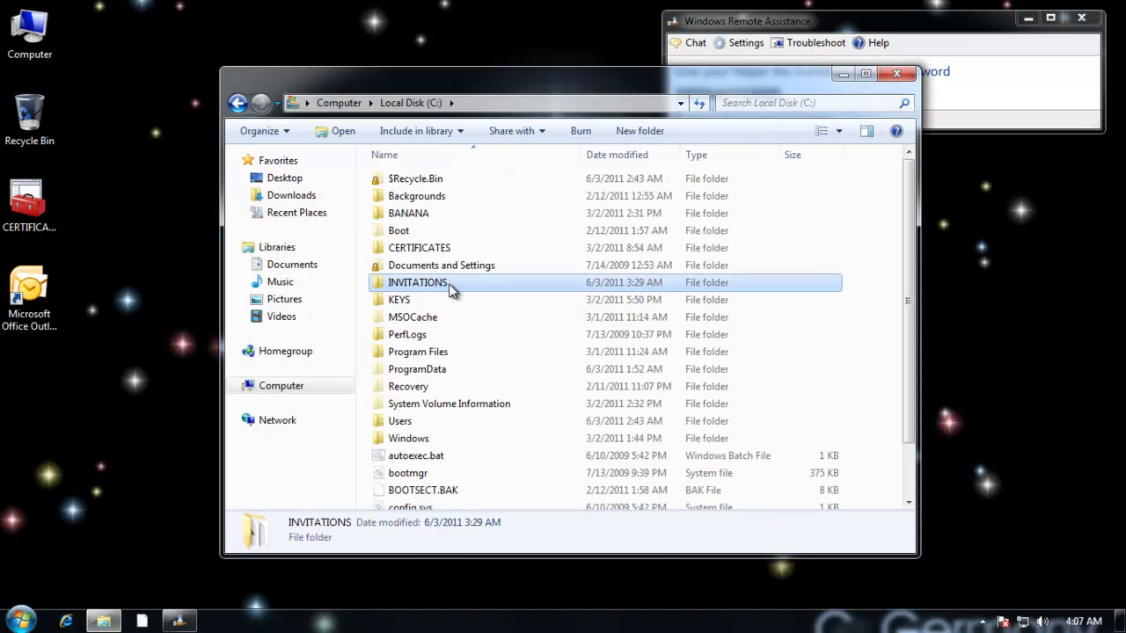
right_click(448, 290)
click(500, 560)
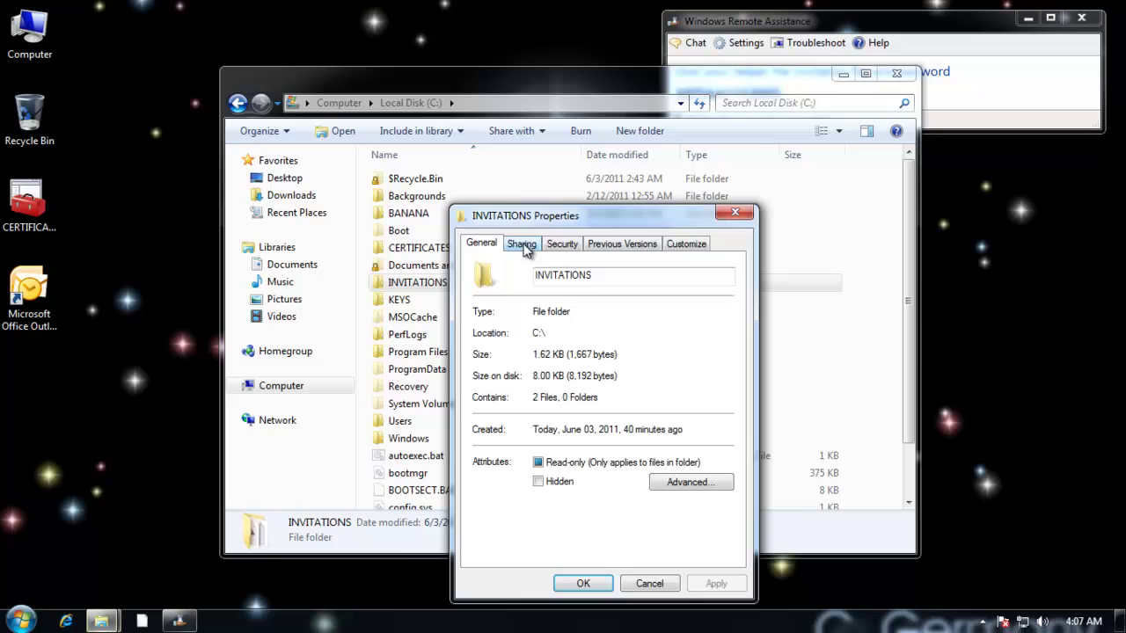
click(522, 246)
drag(545, 222, 515, 162)
click(479, 387)
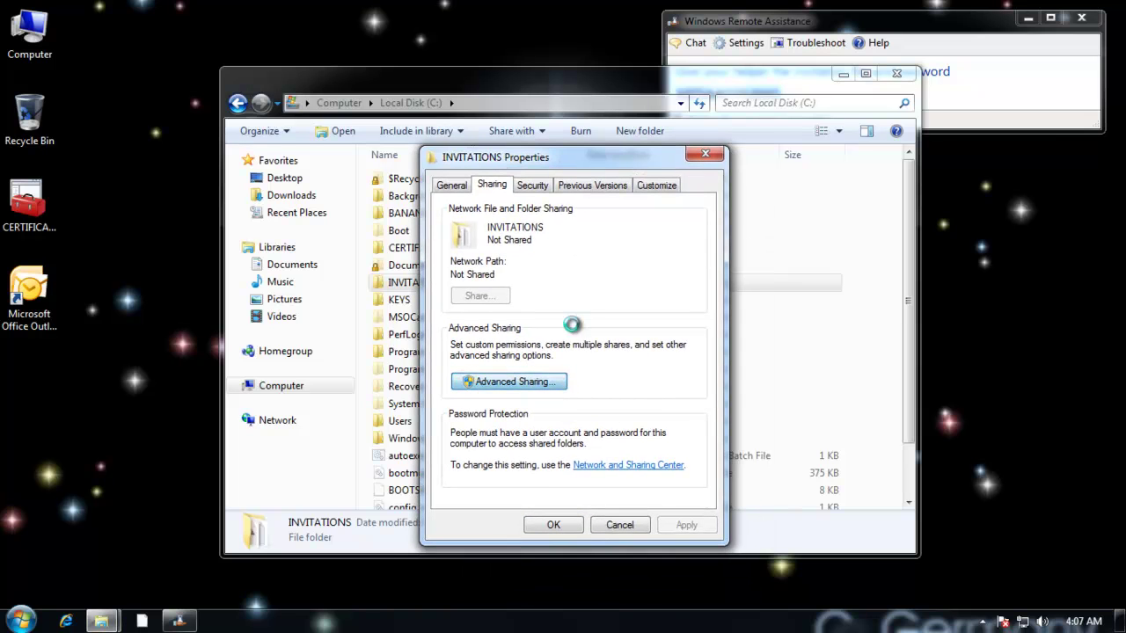
click(449, 212)
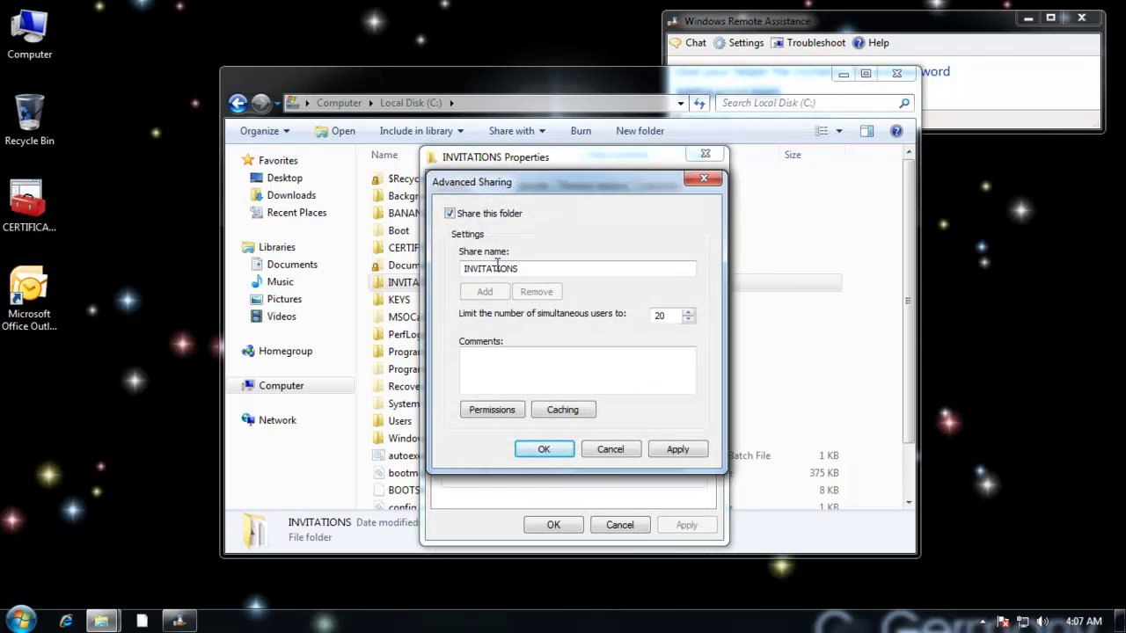
Replace Everyone with the remote user account in the share permissions and apply.
click(515, 410)
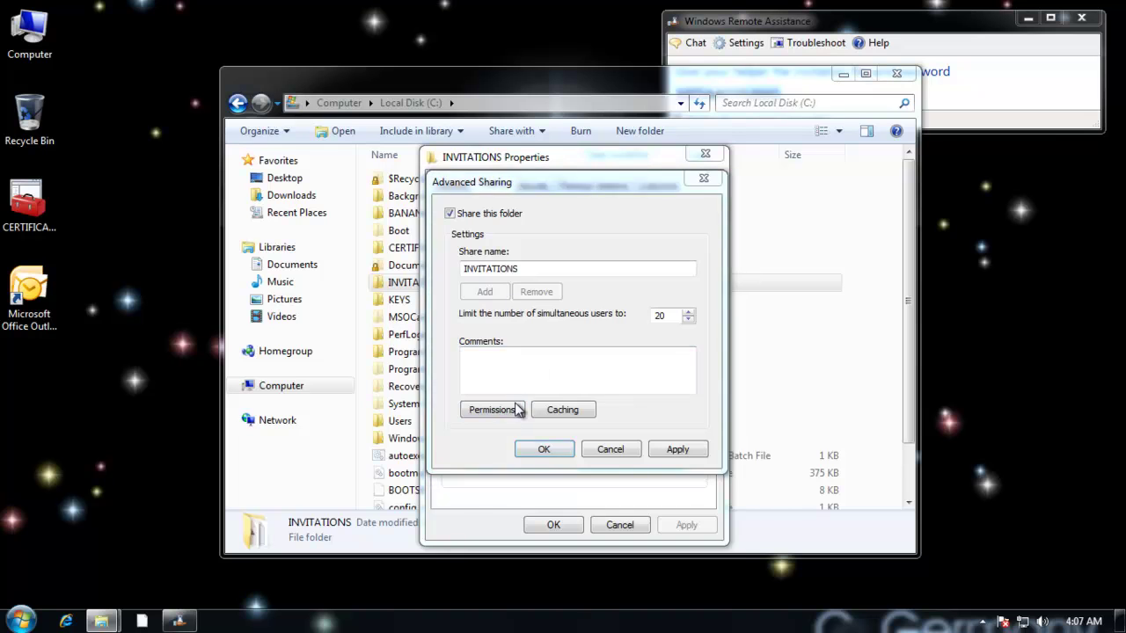
click(691, 352)
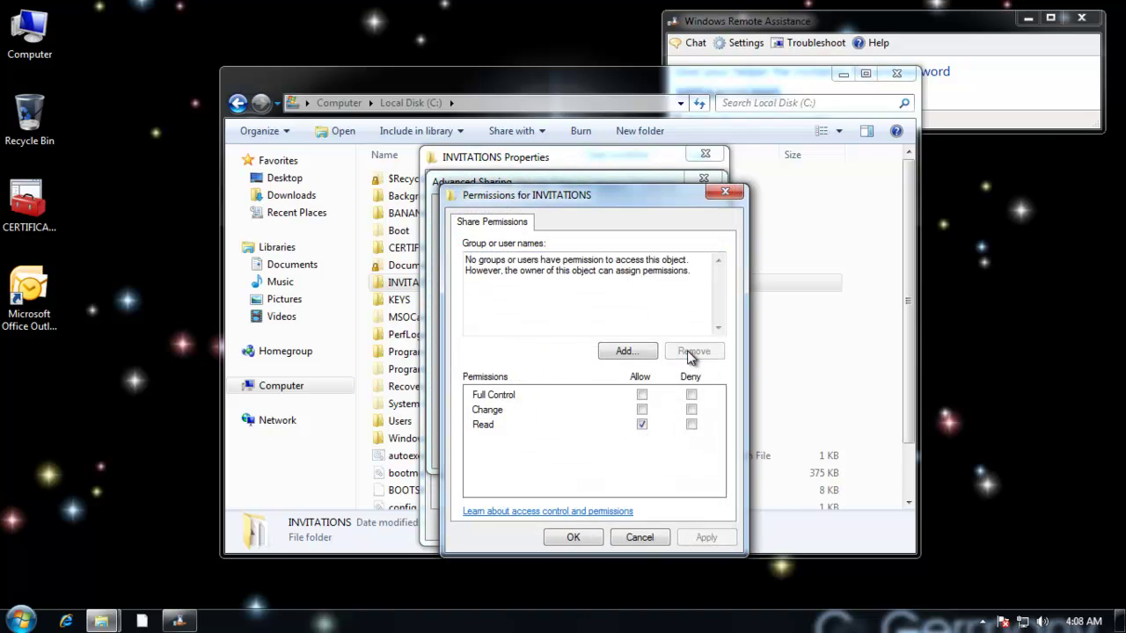
click(624, 351)
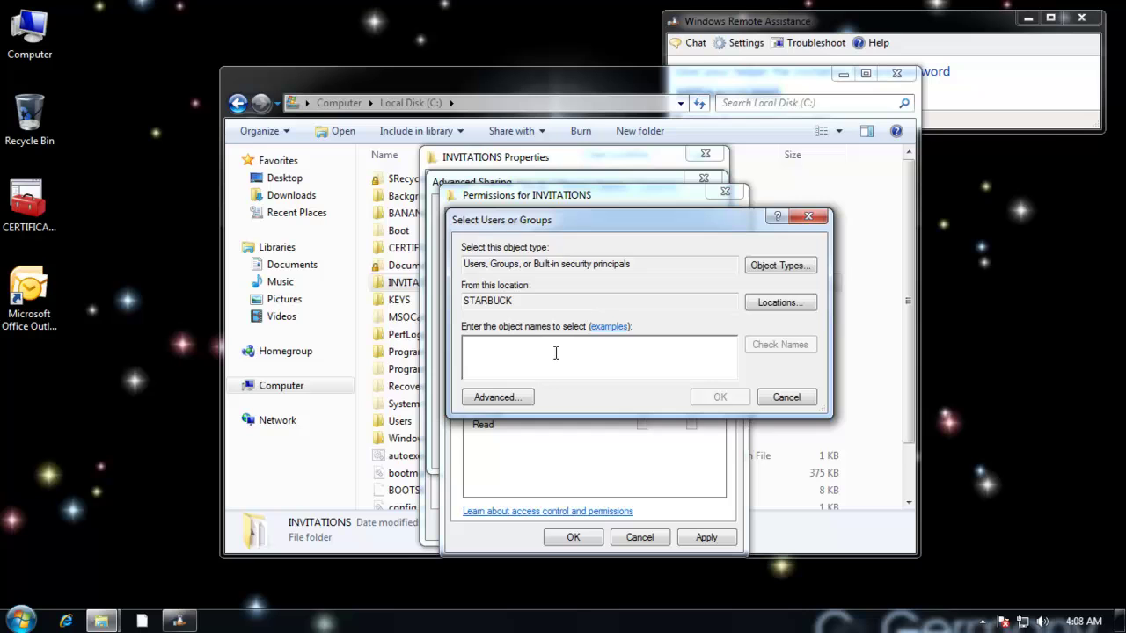
text(remoteuser)
key(Return)
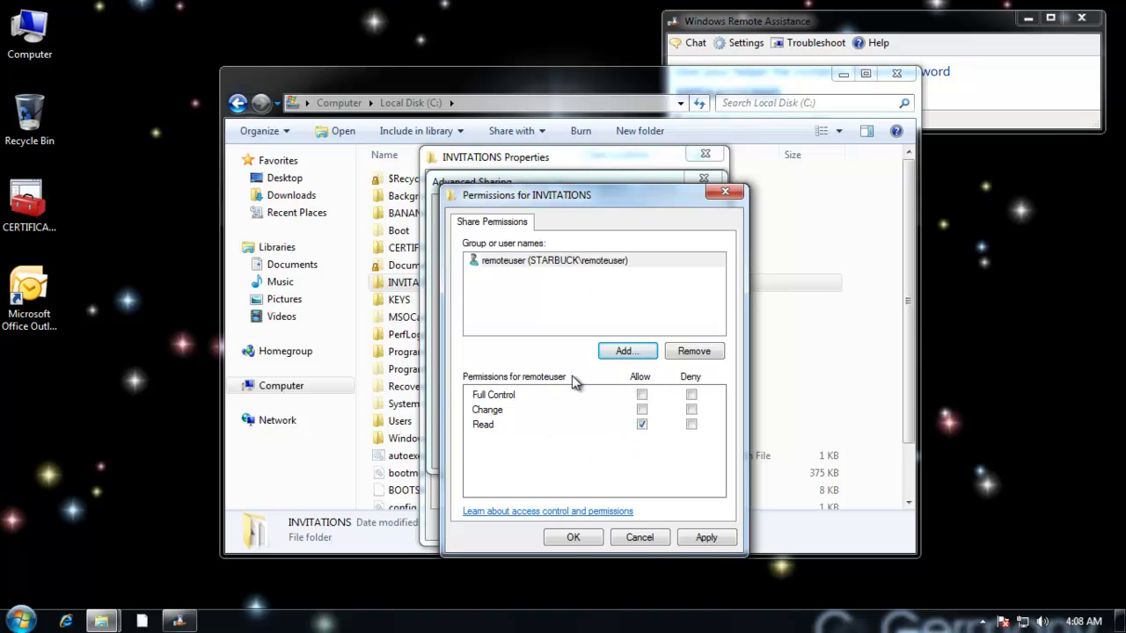
click(572, 539)
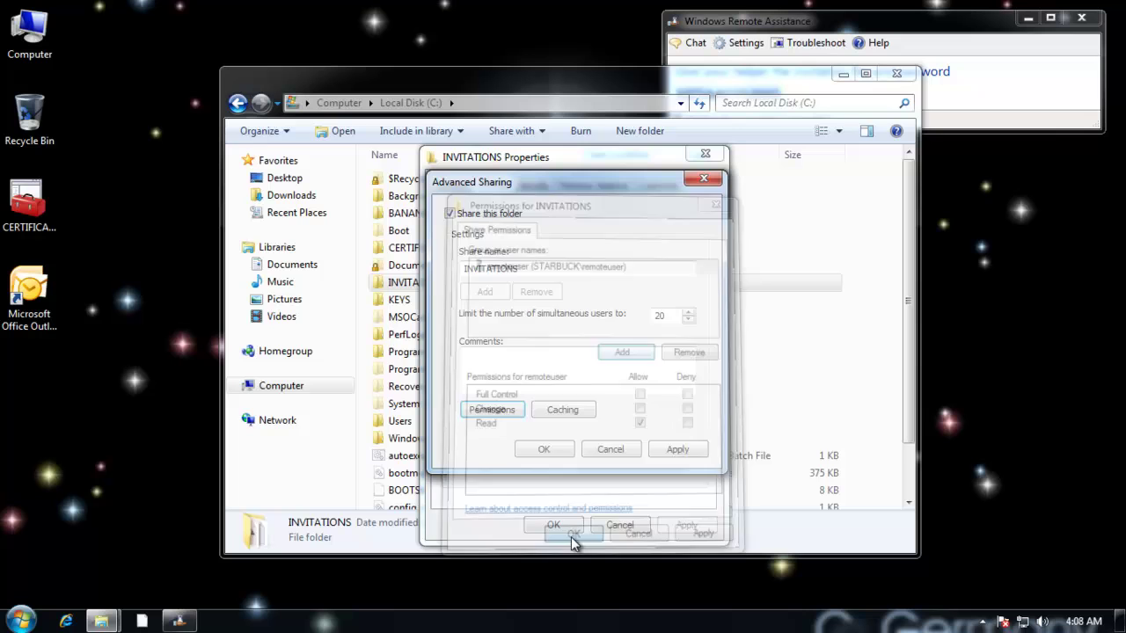
click(542, 450)
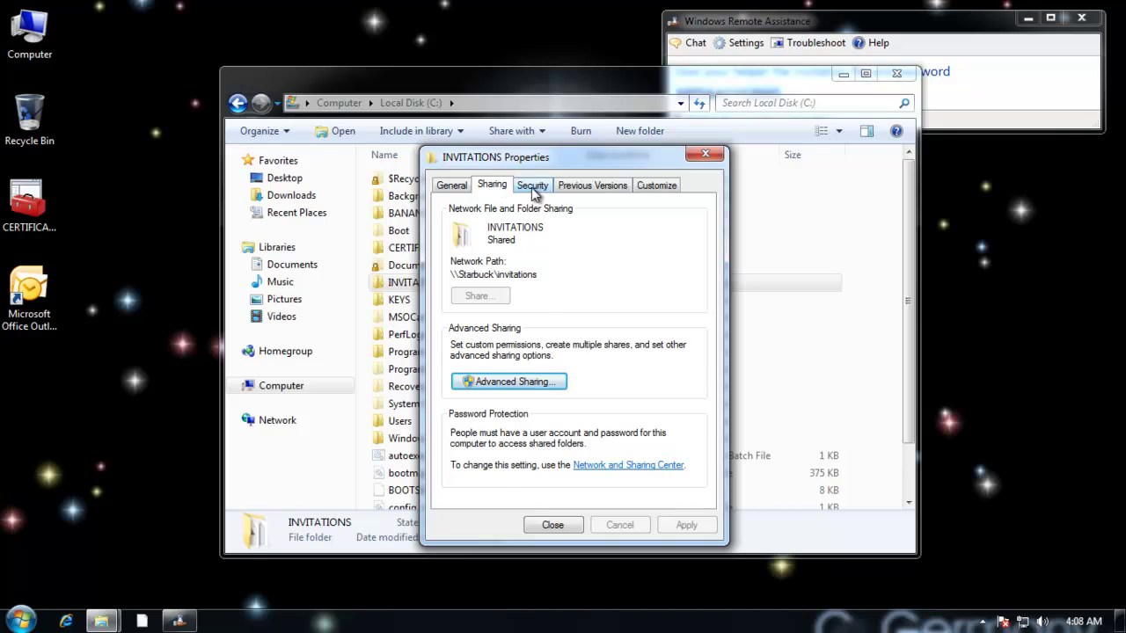
Add the remote user account to INVITATIONS' Security permissions with default read rights, then close Properties.
click(531, 188)
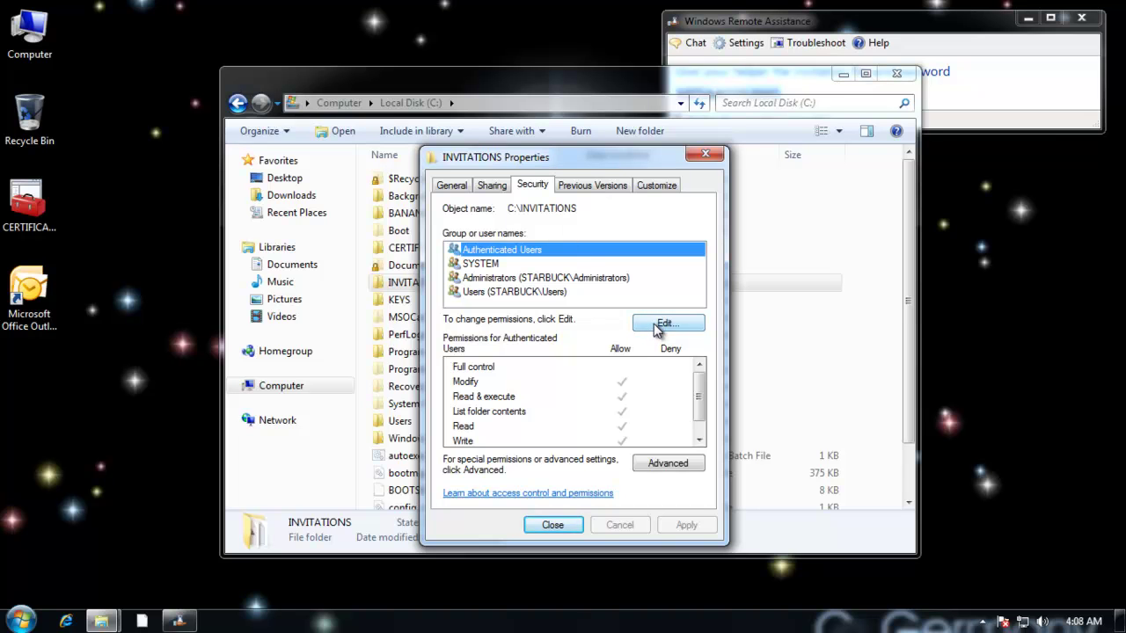
click(661, 324)
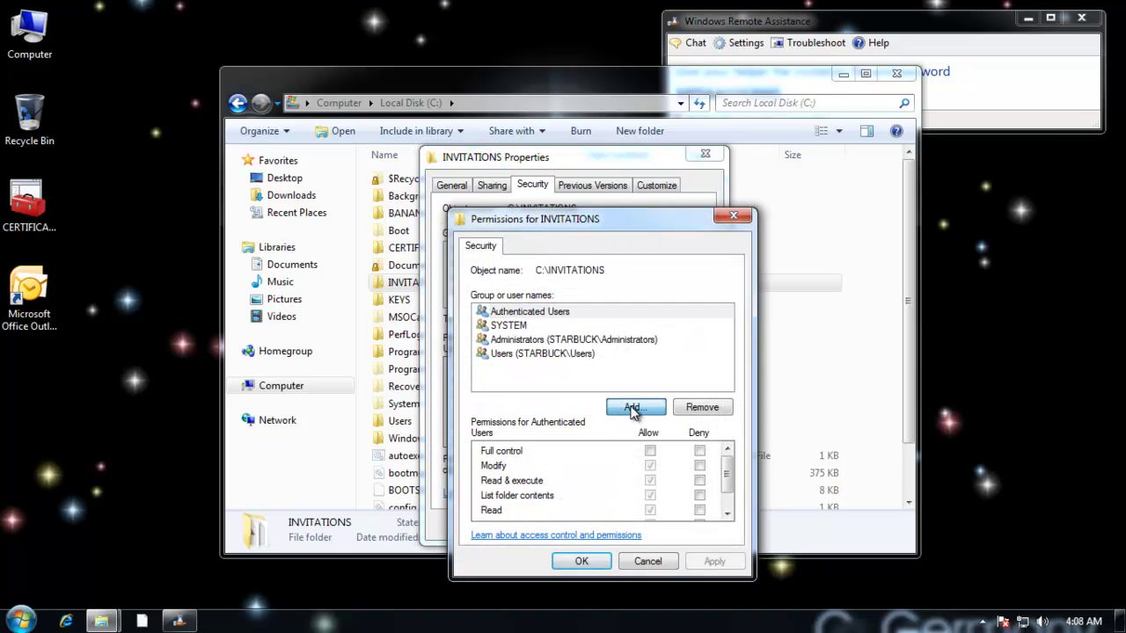
click(631, 407)
text(remoteuser)
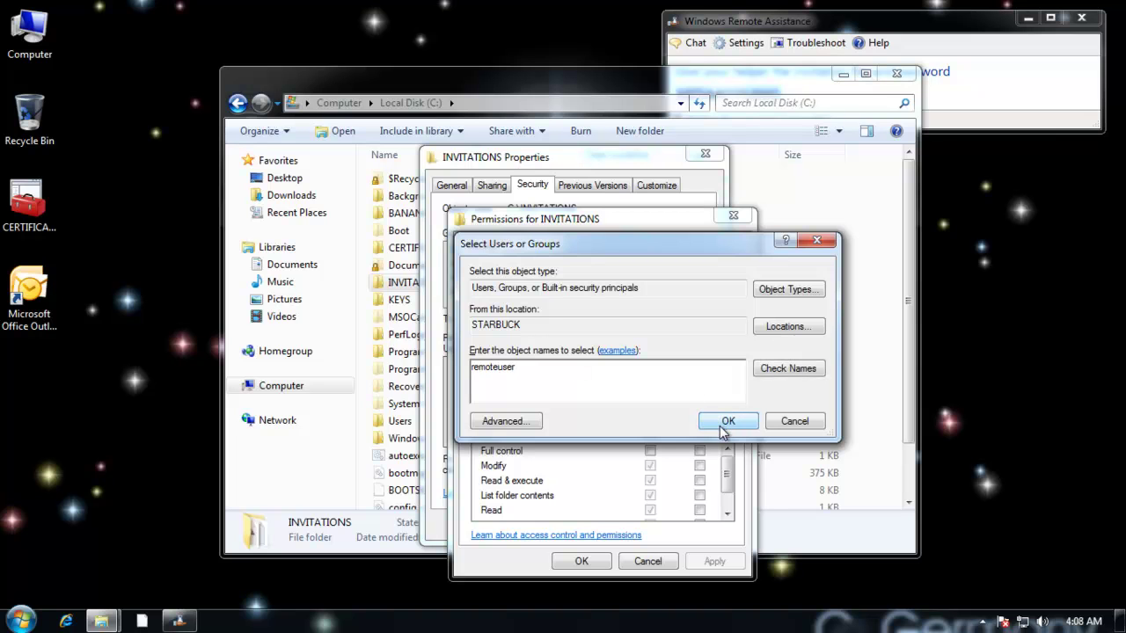
click(727, 421)
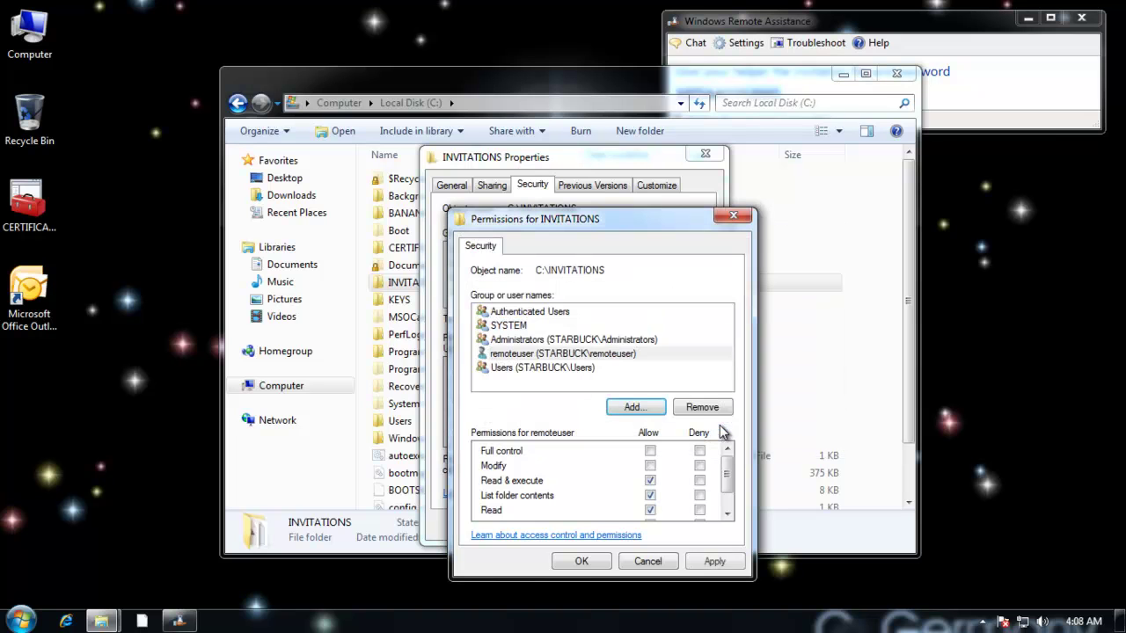
click(611, 355)
click(585, 562)
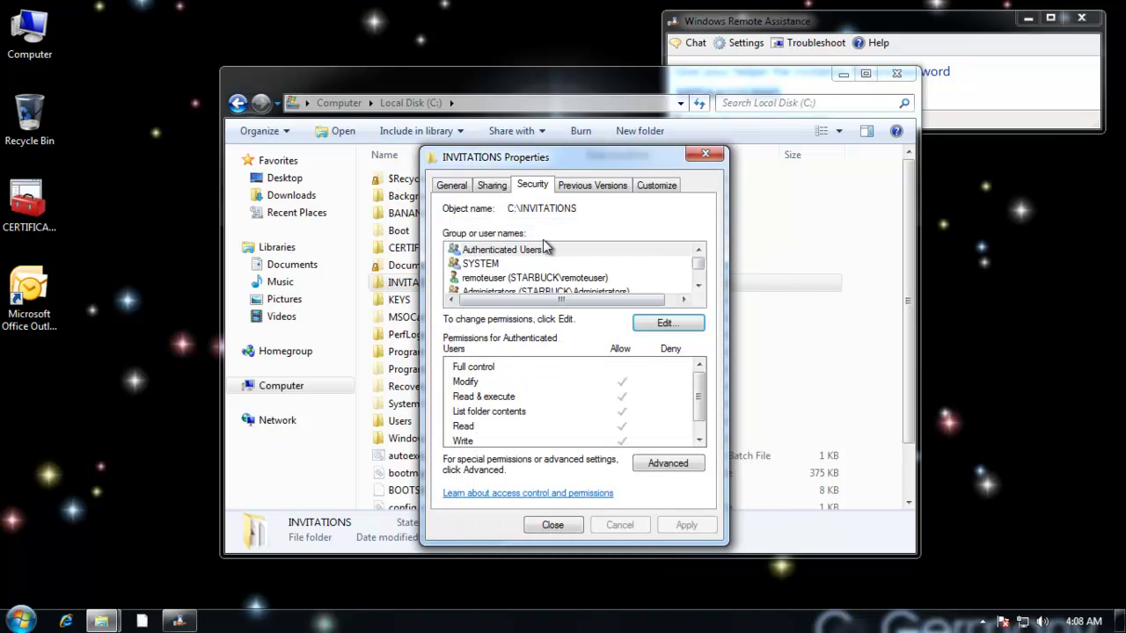
click(559, 524)
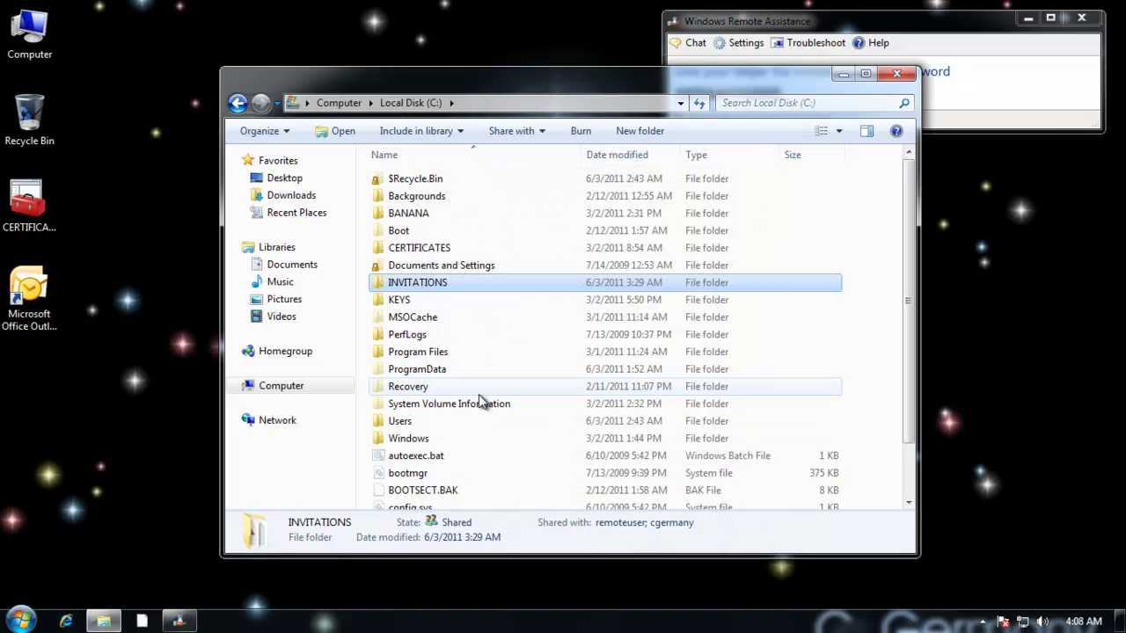
click(18, 621)
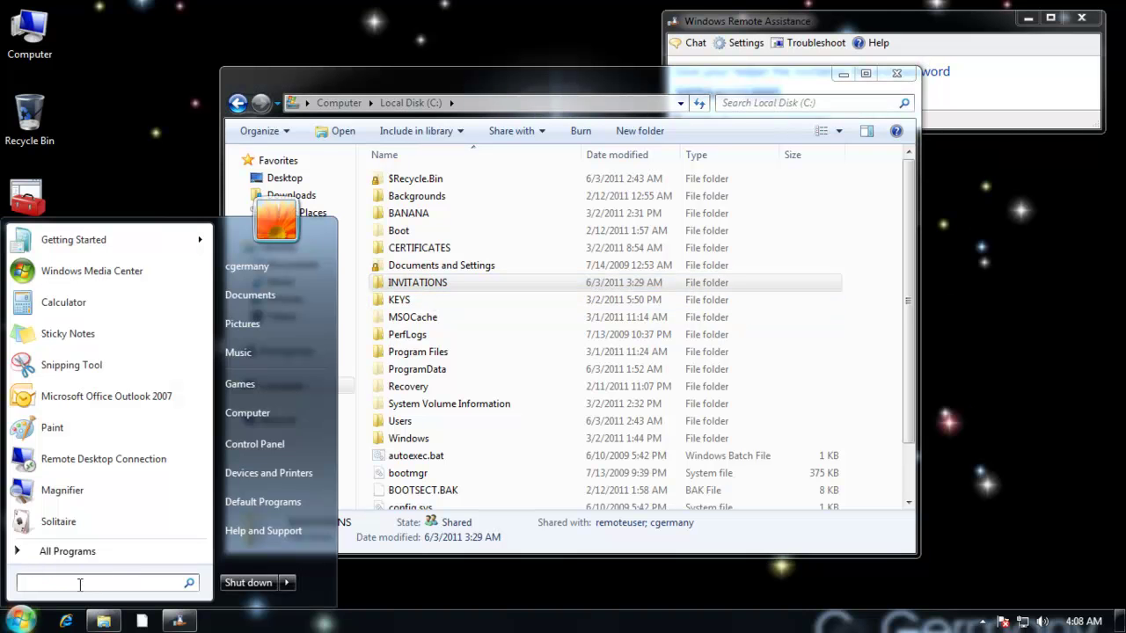
text(\\starbuck)
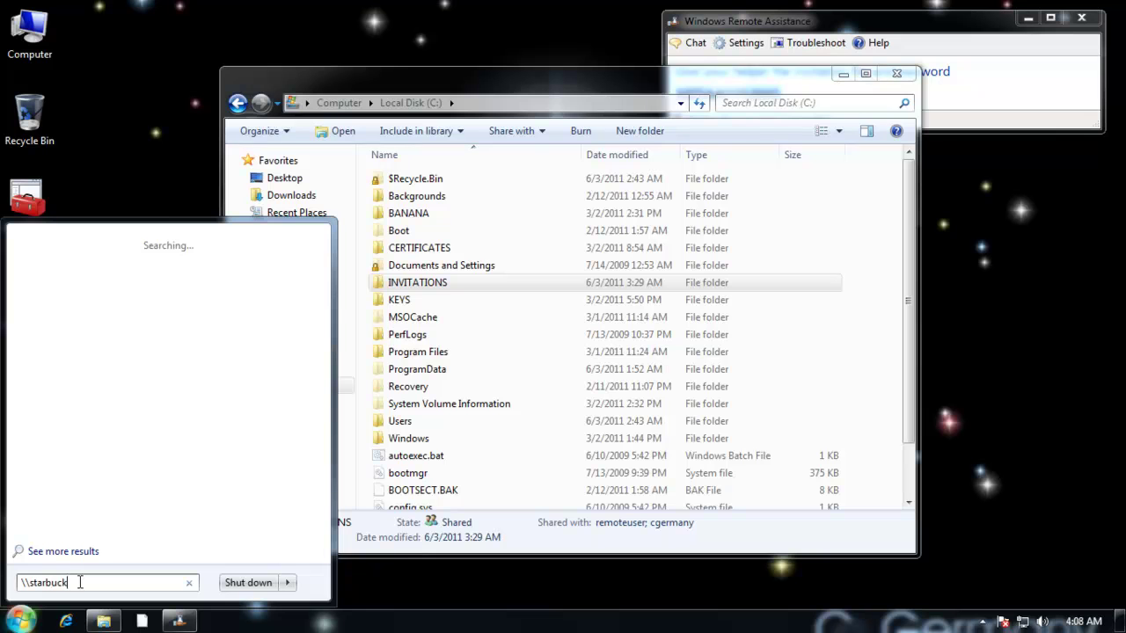
key(Return)
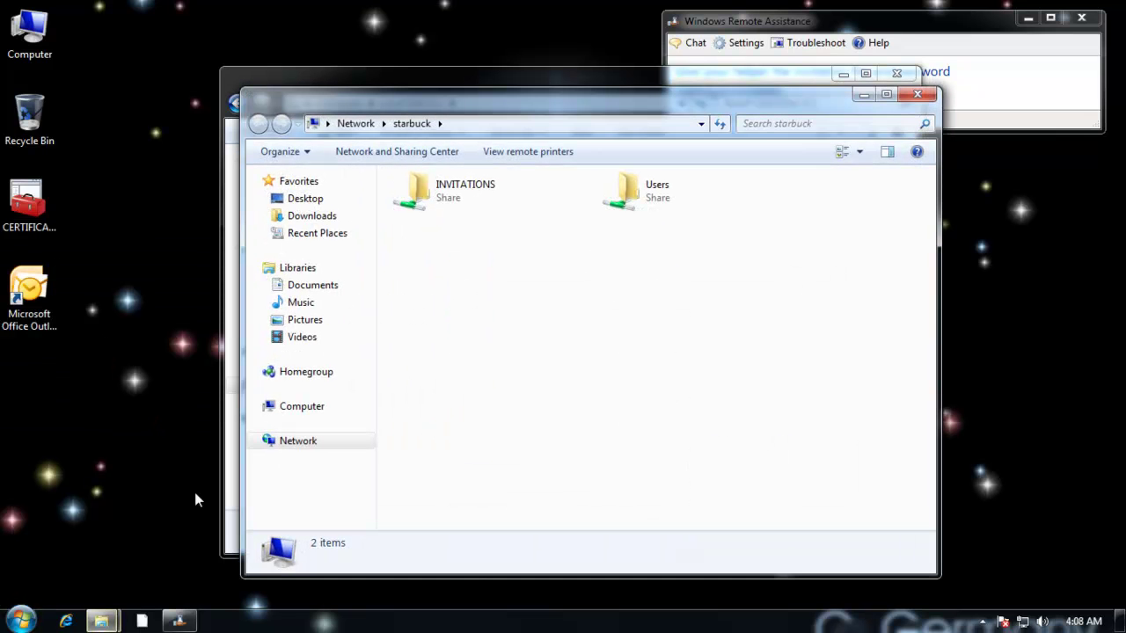
double_click(457, 196)
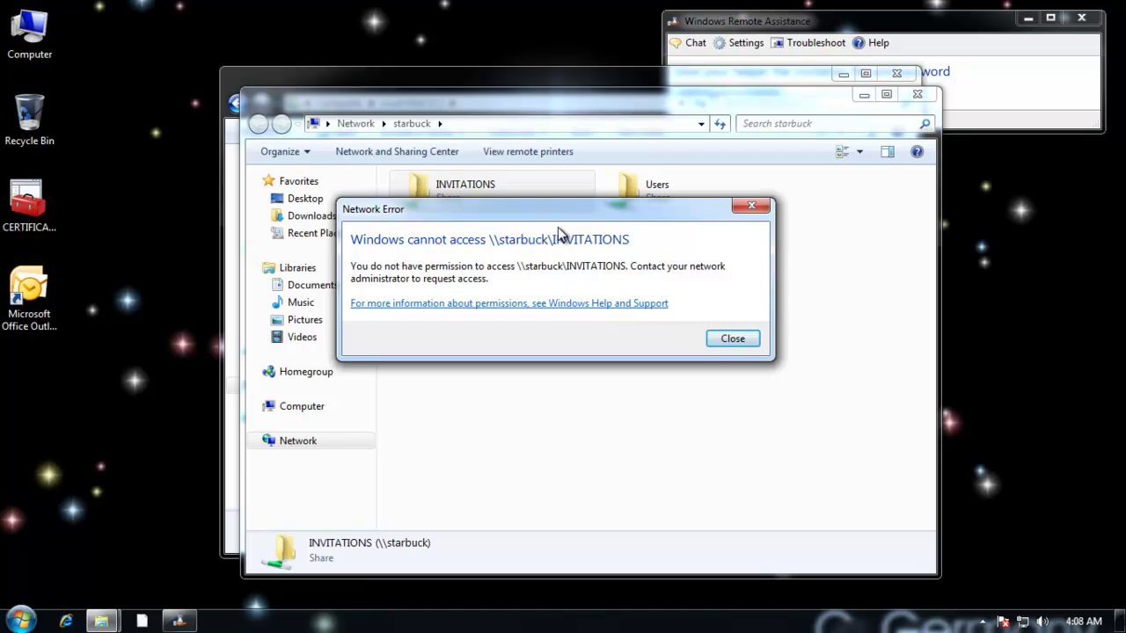
click(732, 339)
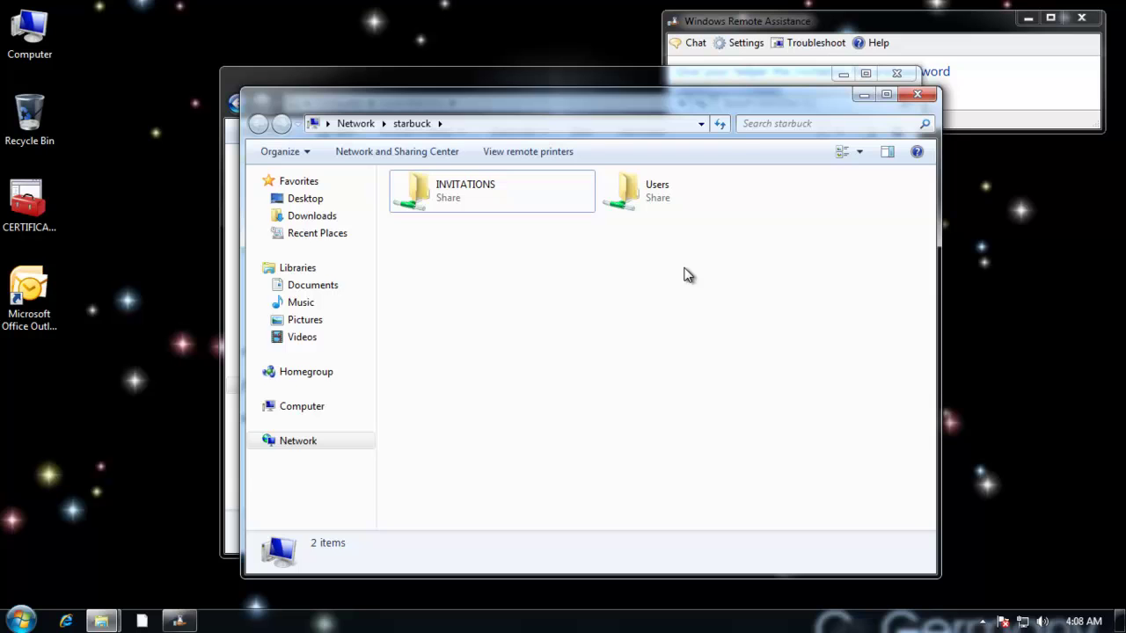
Close the starbuck network window, view the local INVITATIONS folder's files, then close it.
click(915, 97)
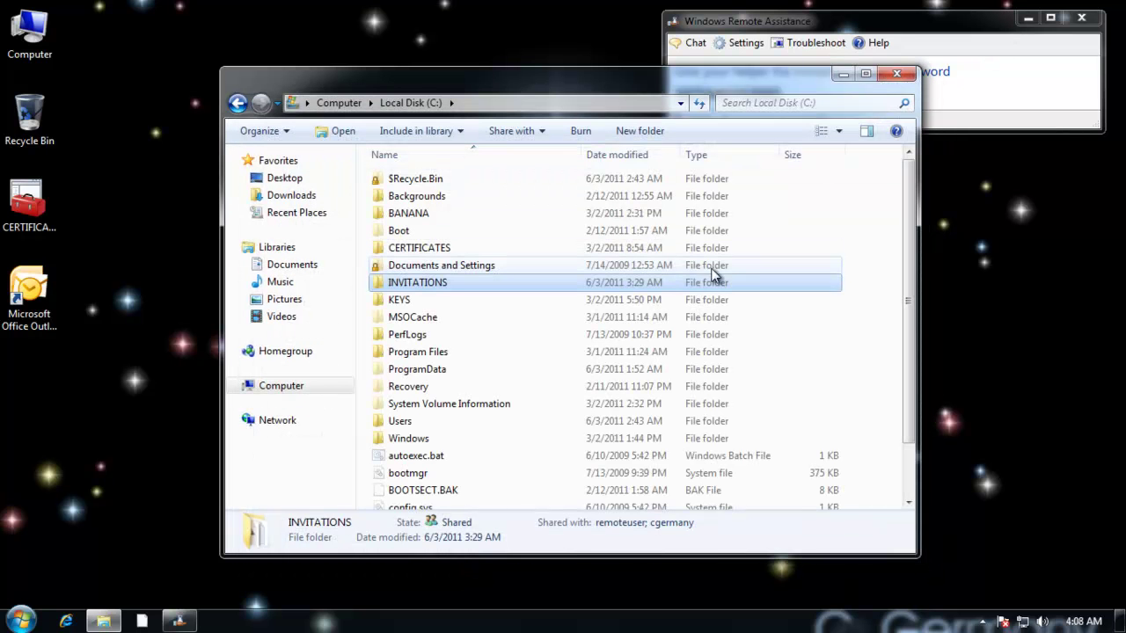
double_click(436, 282)
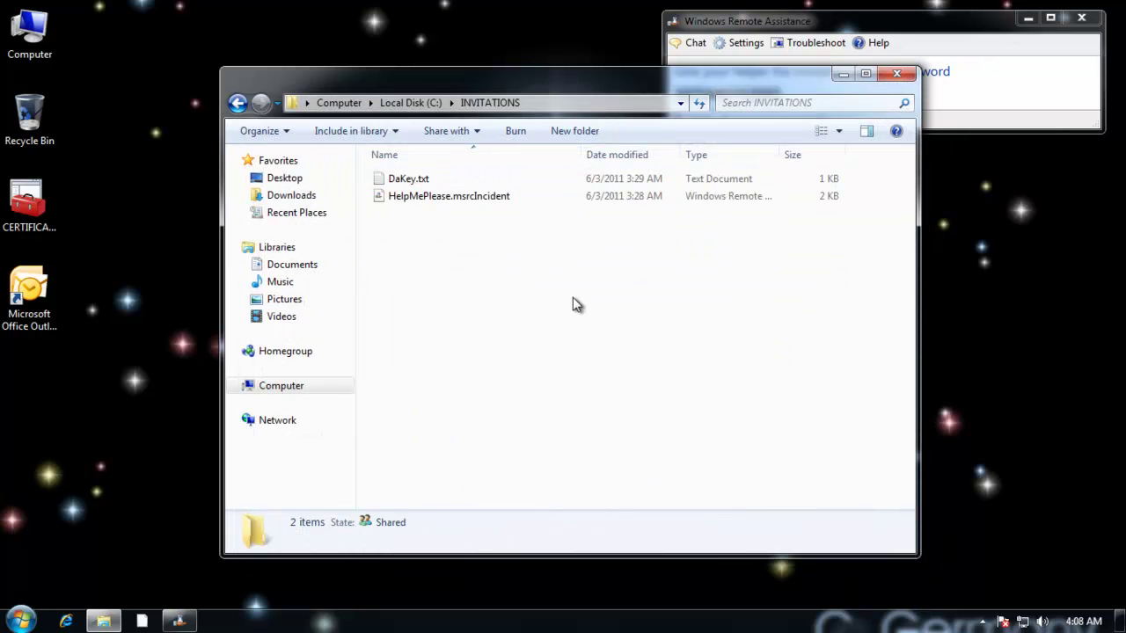
click(899, 74)
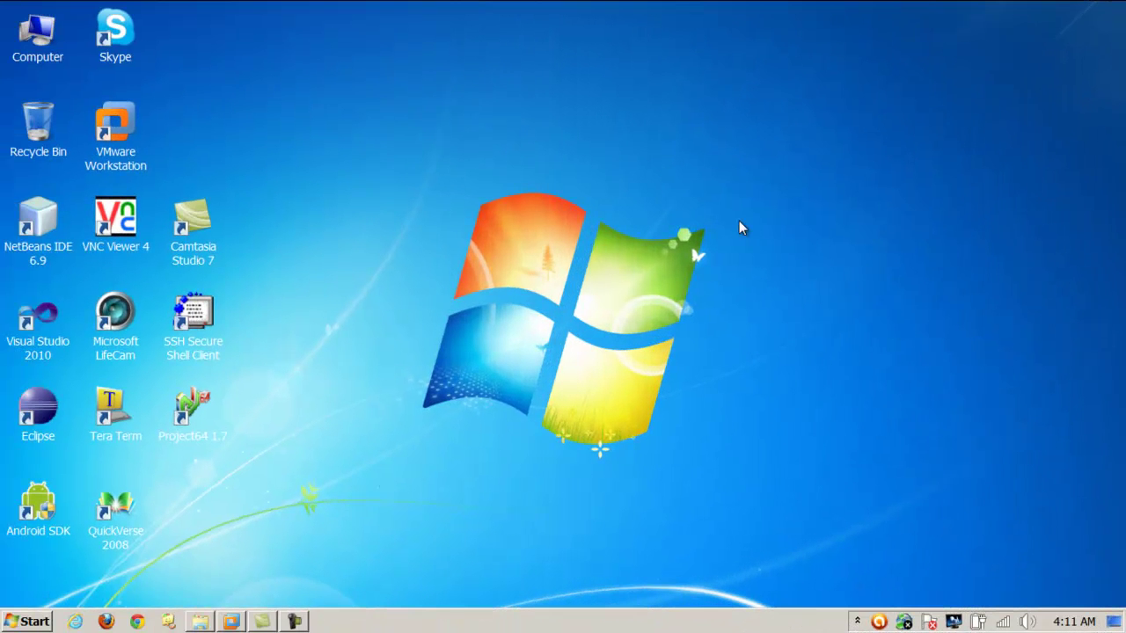
Launch Command Prompt via the Start search by typing cmd.
click(25, 621)
click(63, 586)
text(cmd)
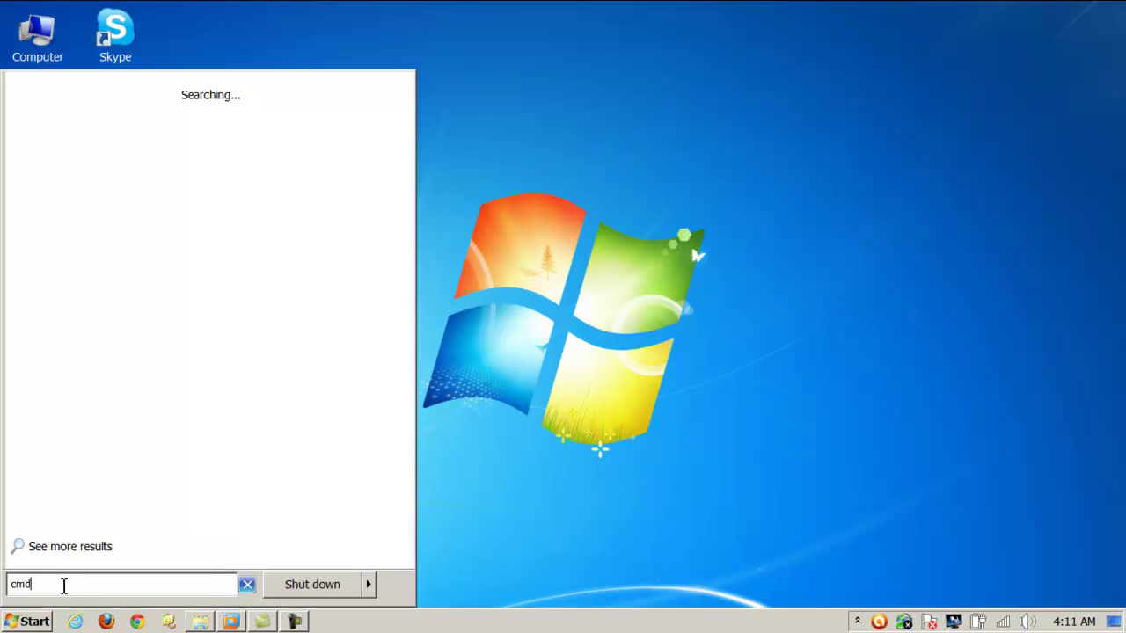
key(Return)
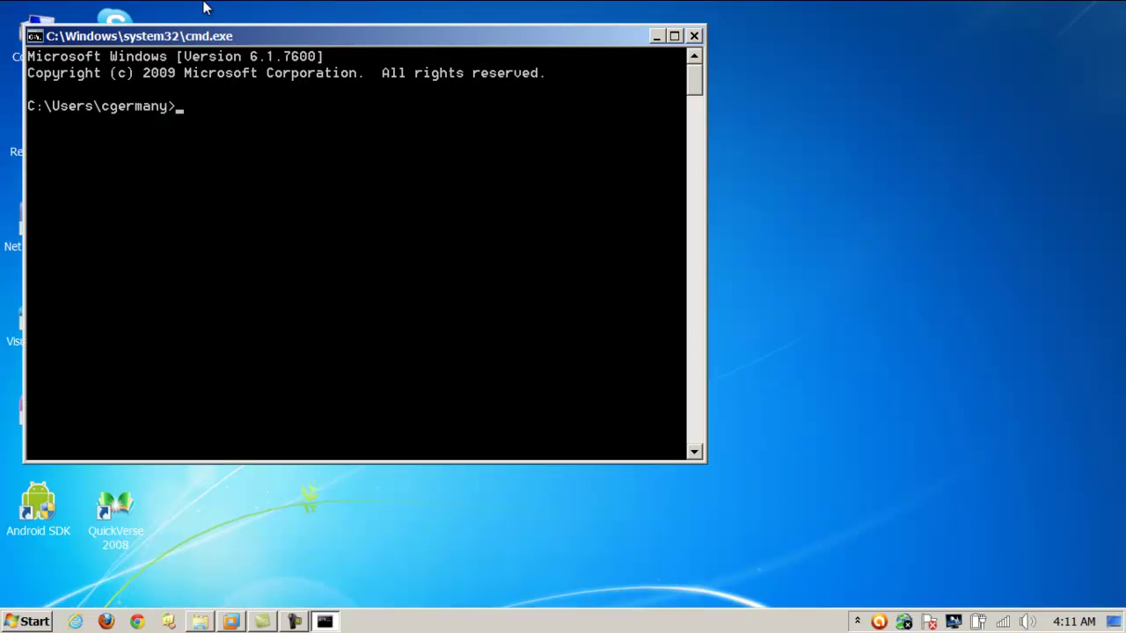
drag(206, 40, 364, 85)
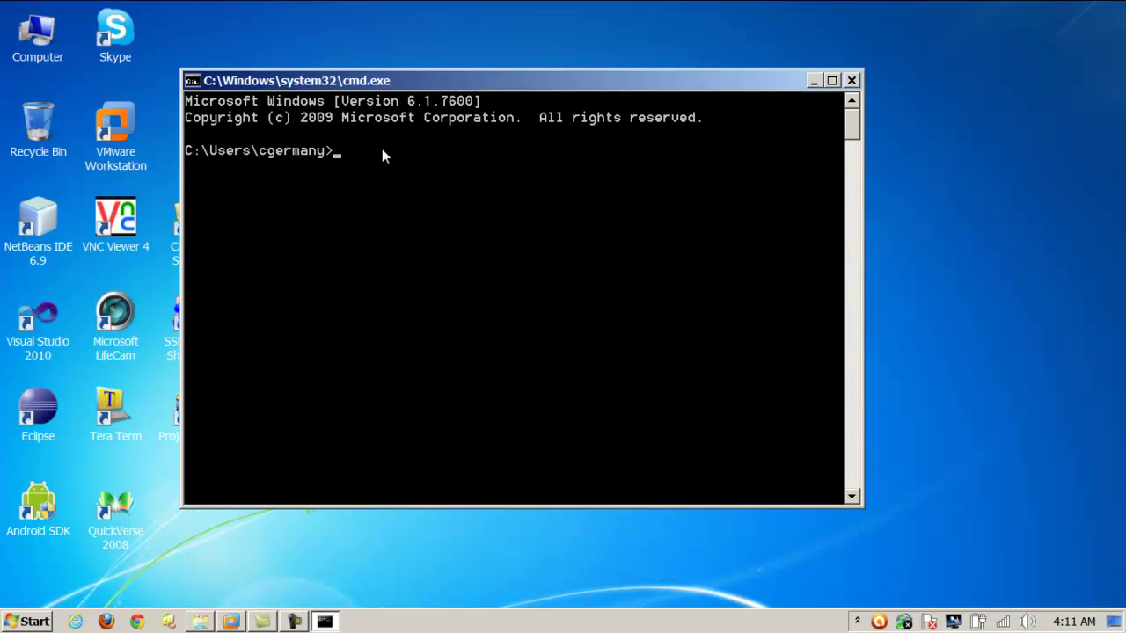
Ping 129.222.50.102, then 129.222.50.1, then 129.222.50.102 again.
text(ping 129.222.50.102)
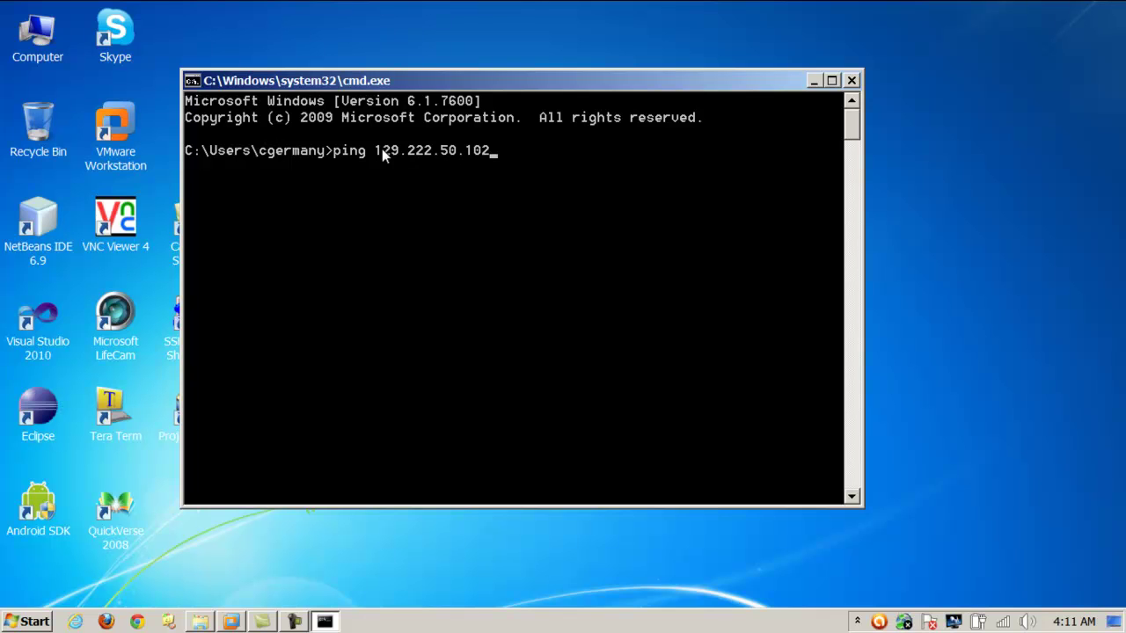
key(Return)
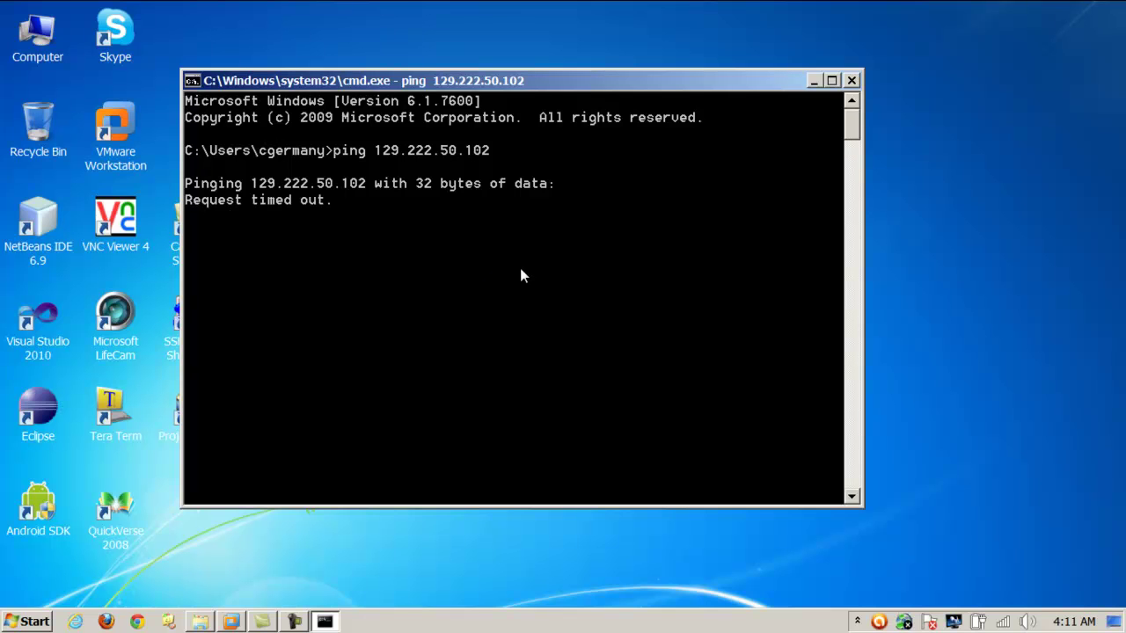
key(ctrl+c)
key(Up)
key(BackSpace)
key(BackSpace)
key(Return)
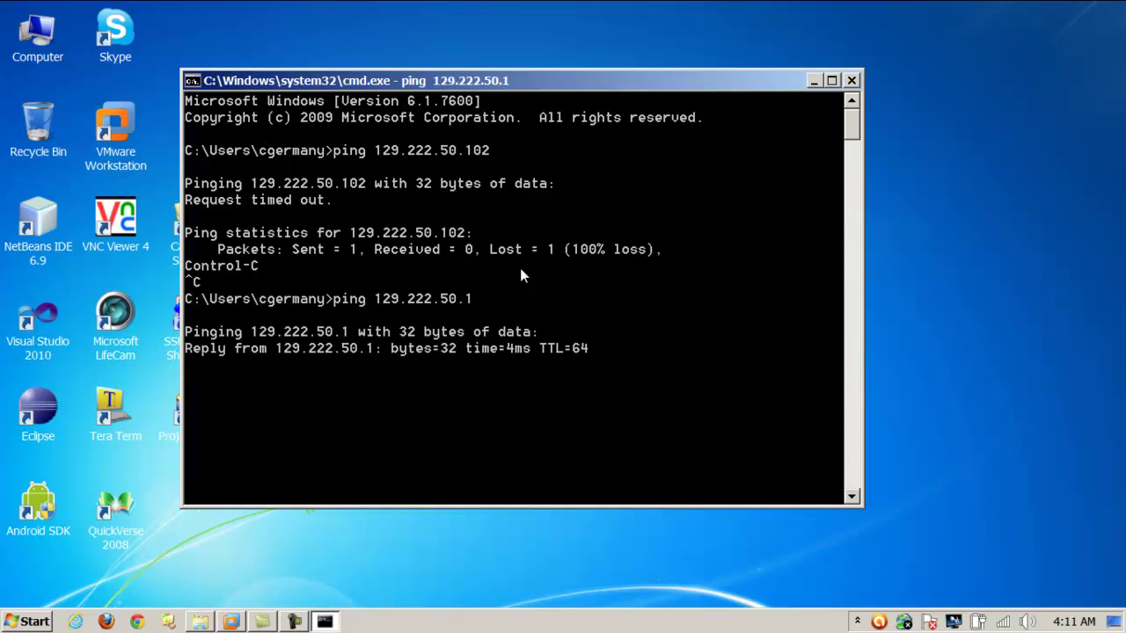
key(ctrl+c)
key(Up)
key(Up)
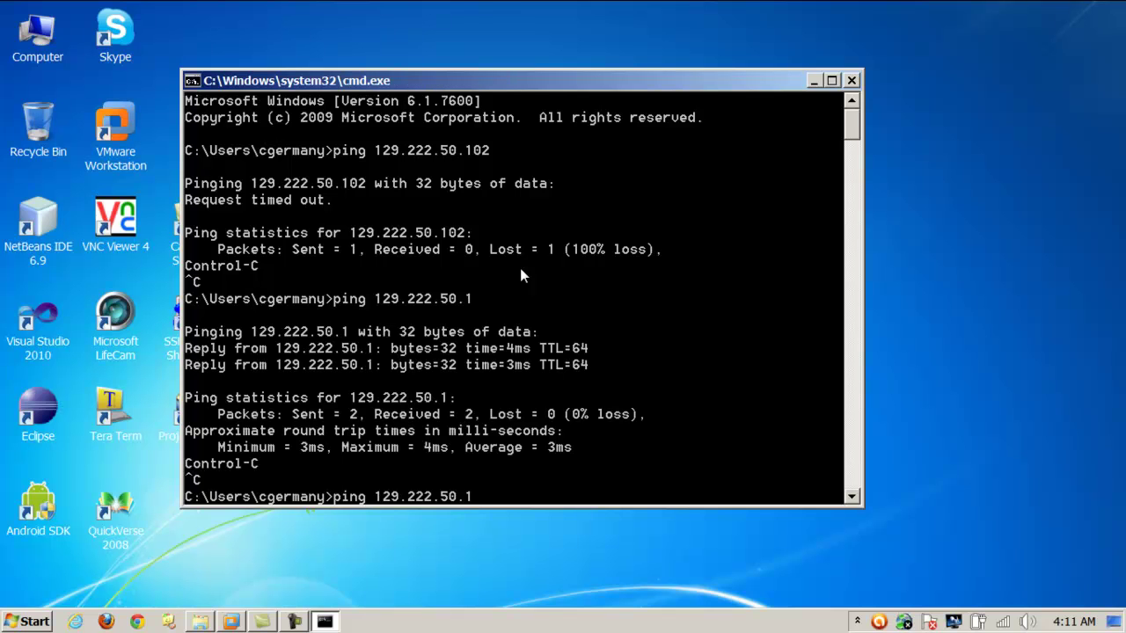
key(Return)
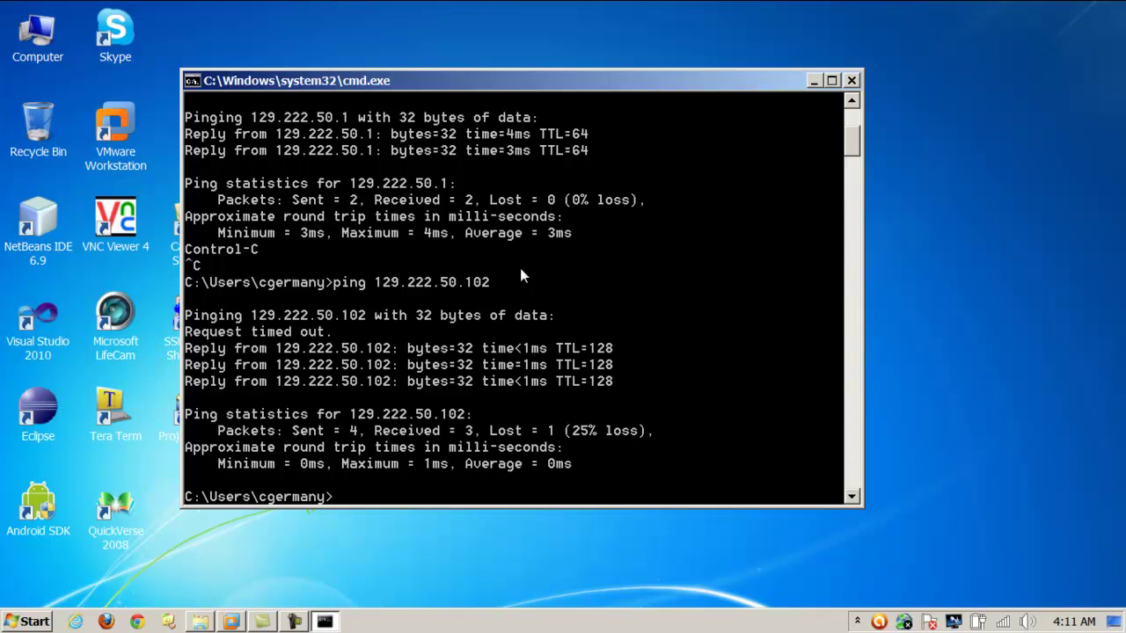
Clear the console with cls and ping the starbuck computer by name.
text(cl)
text(s)
key(Return)
text(p)
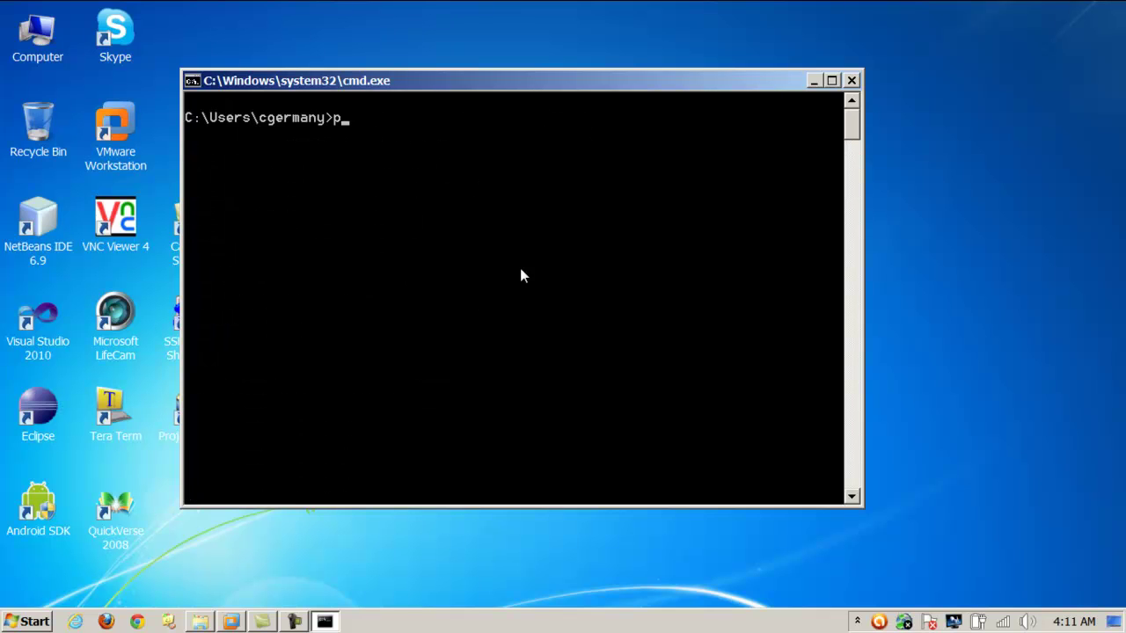
text(ing starbuck)
key(Return)
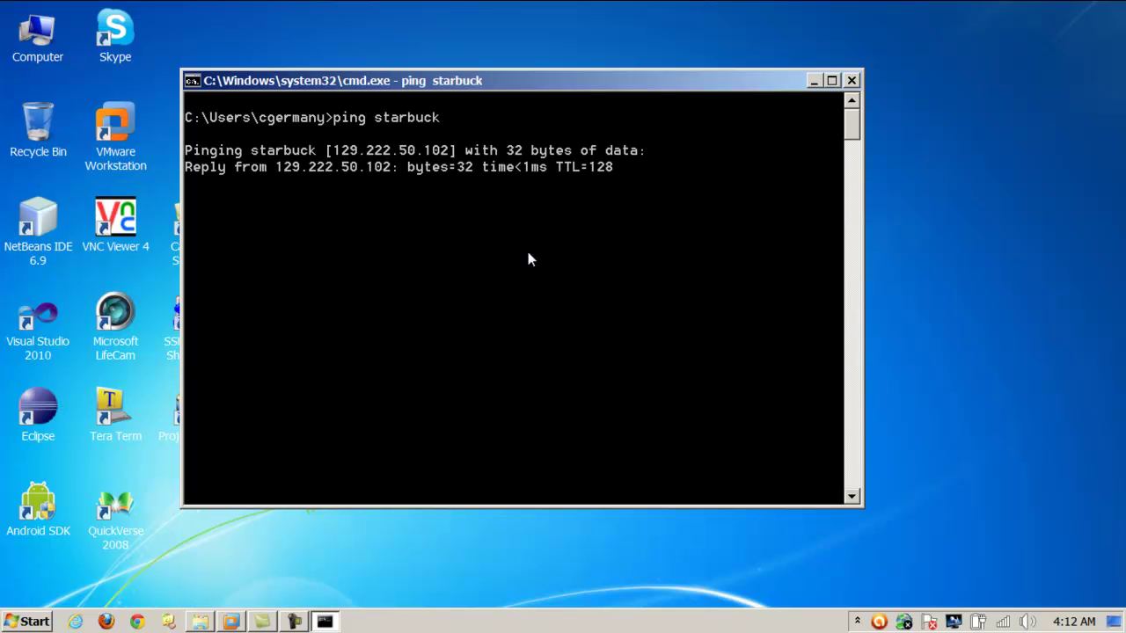
drag(676, 82, 813, 76)
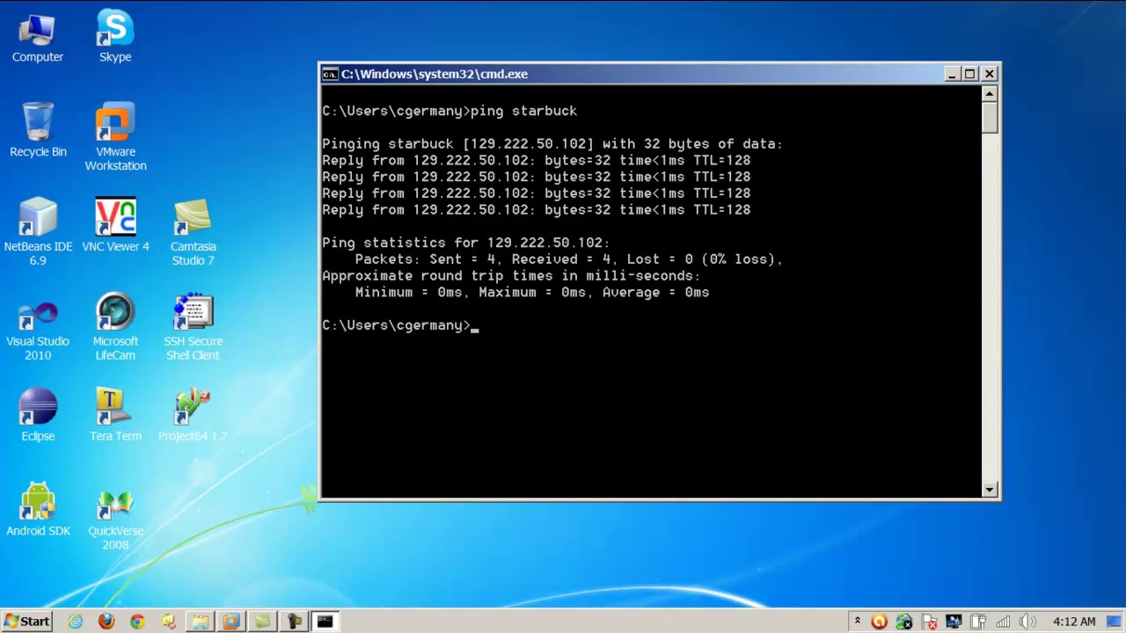
click(35, 622)
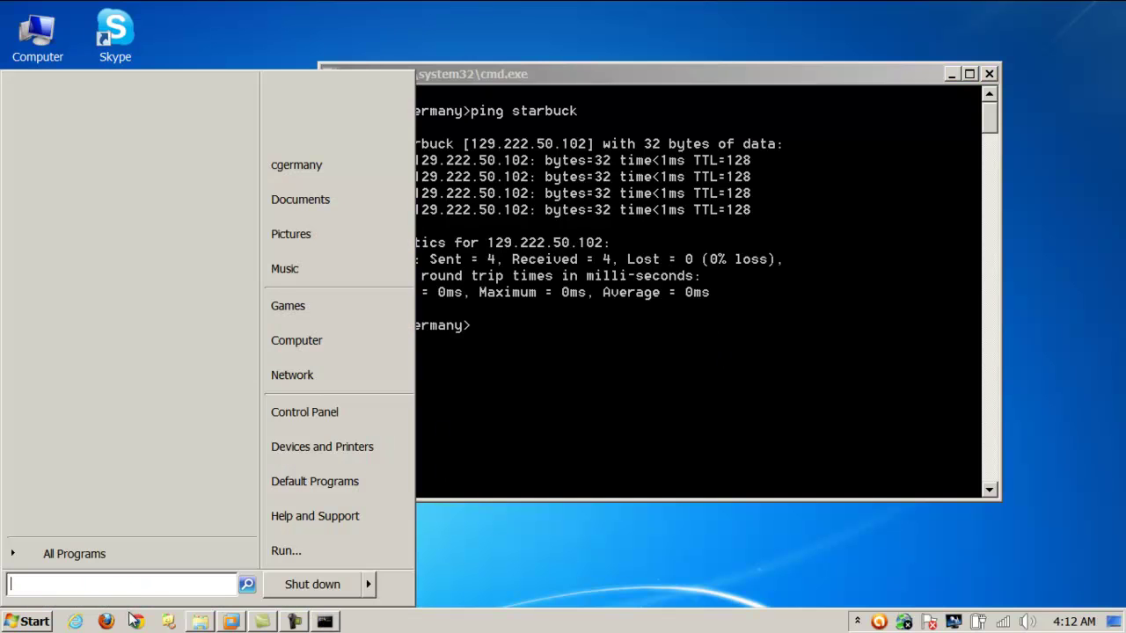
Connect to \\starbuck, entering the network user name and password.
text(\\starbuck)
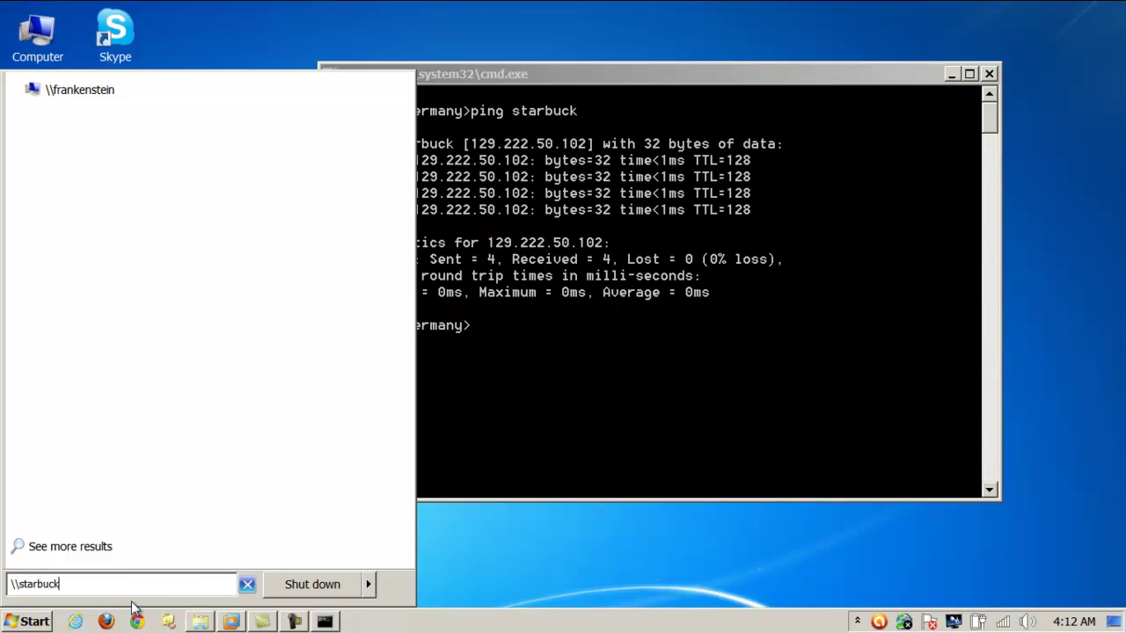
key(Return)
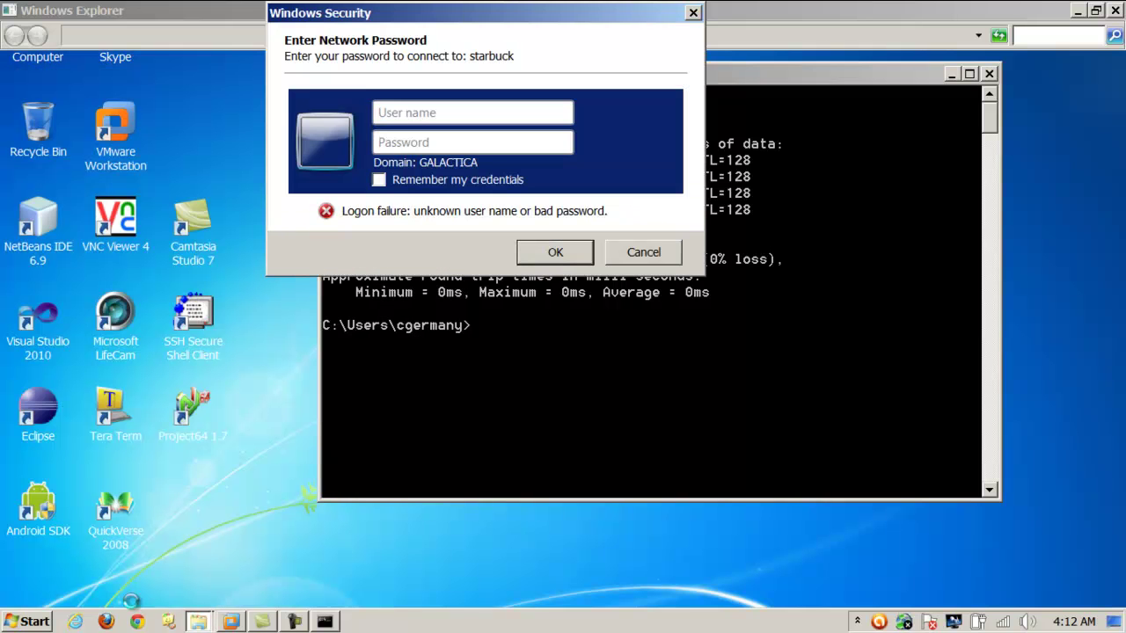
drag(432, 21, 444, 54)
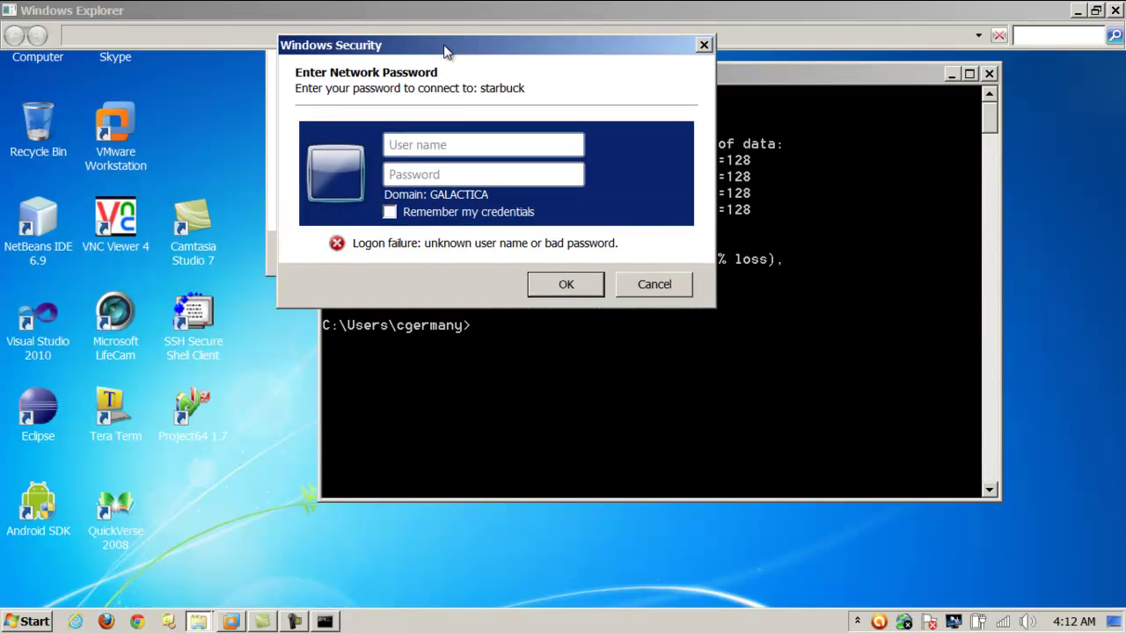
click(450, 141)
text(remoteuser)
key(Tab)
text(********)
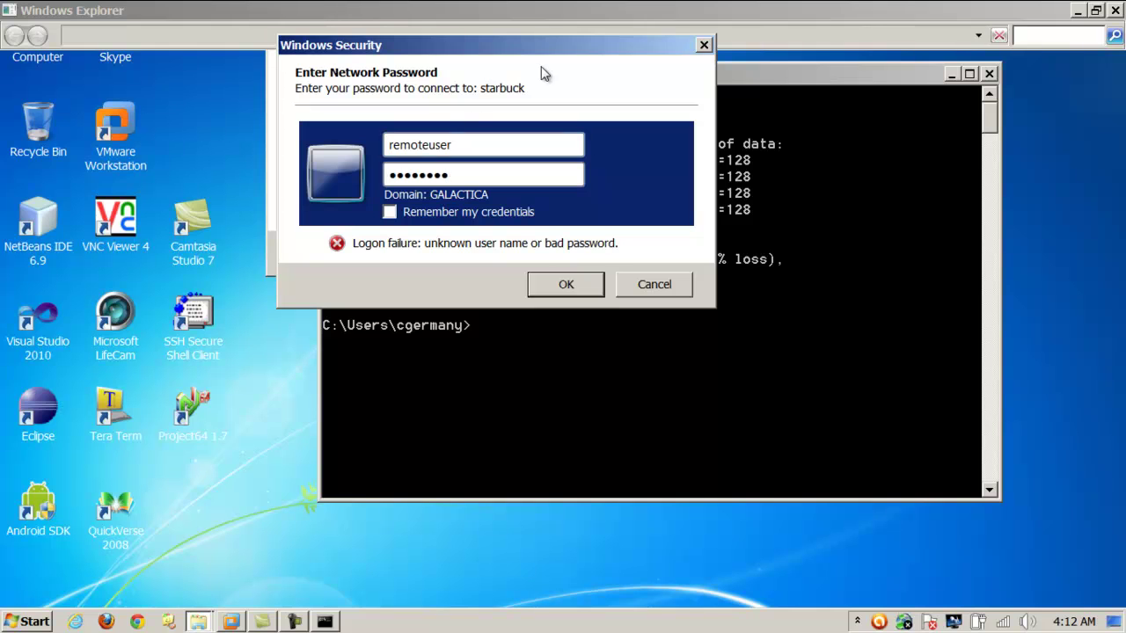
click(566, 283)
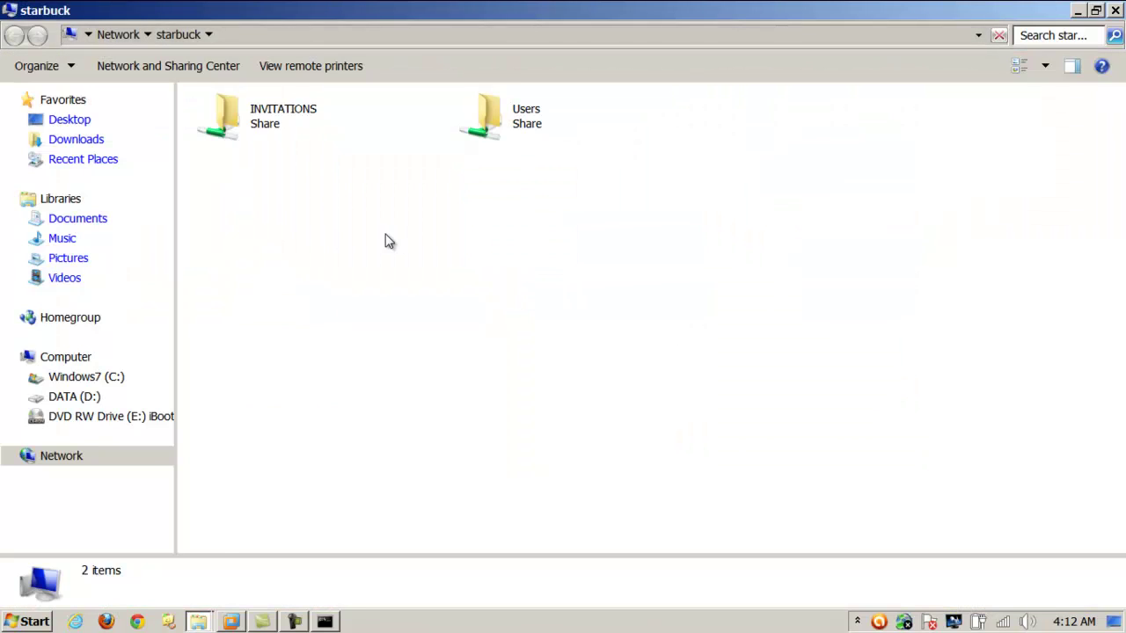
Copy DaKey.txt and HelpMePlease.msrcIncident from starbuck's INVITATIONS share, then minimize the window.
double_click(249, 121)
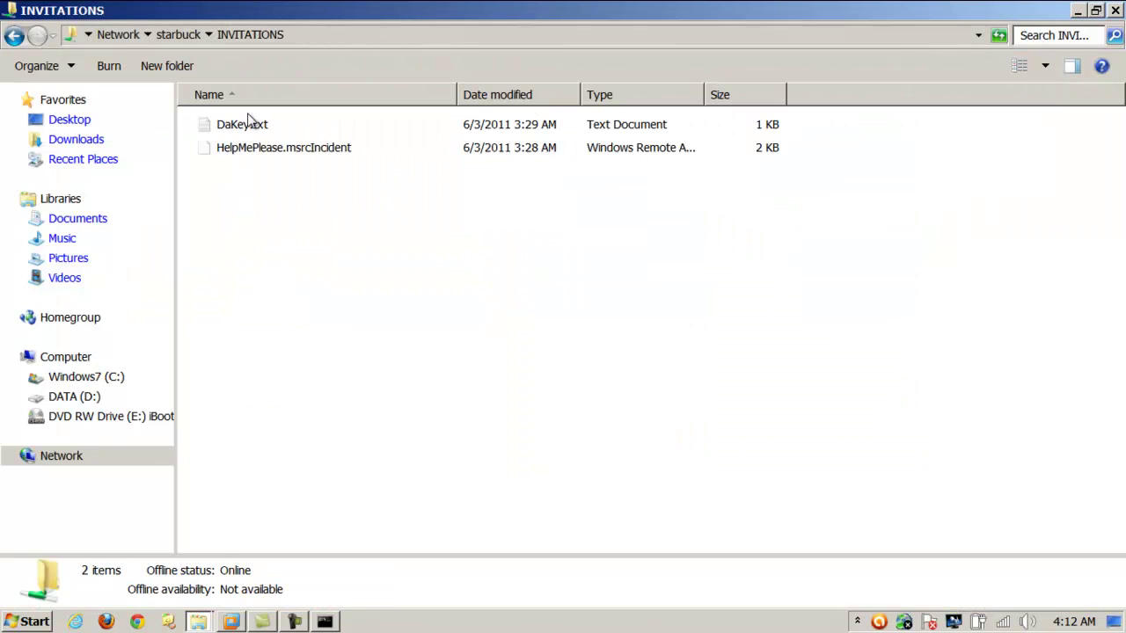
click(294, 151)
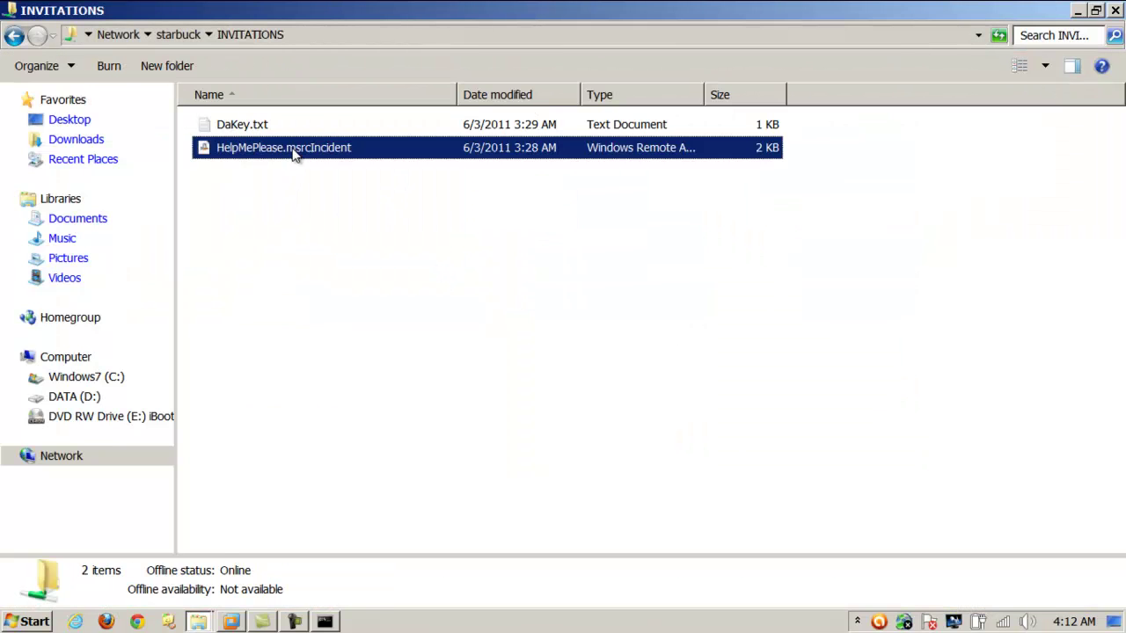
ctrl+click(255, 126)
right_click(254, 126)
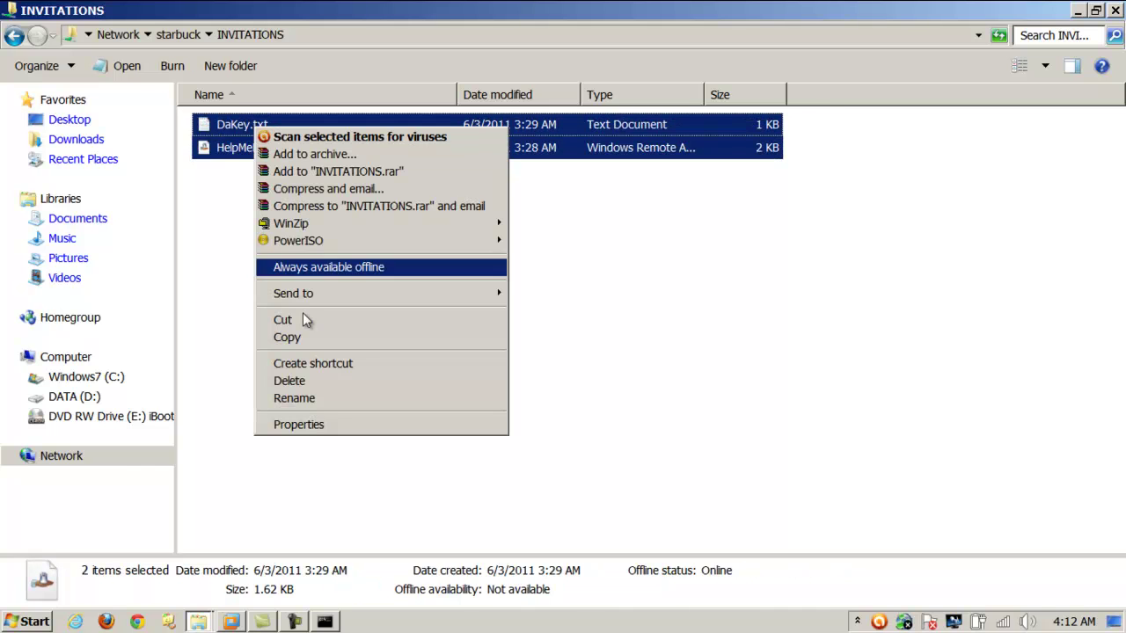
click(303, 341)
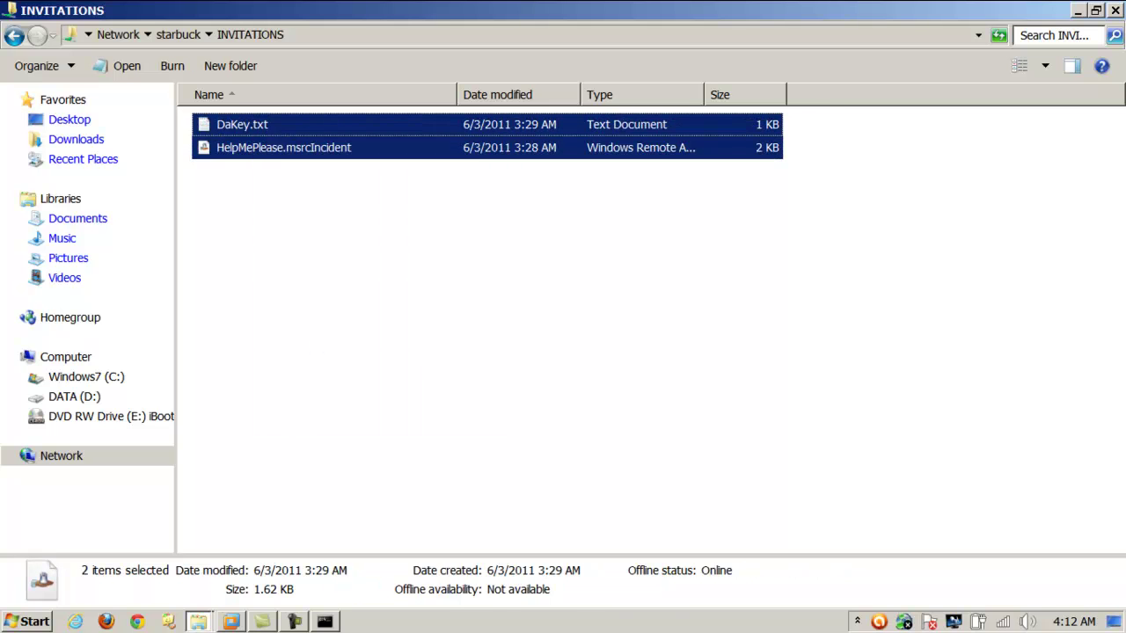
click(1079, 12)
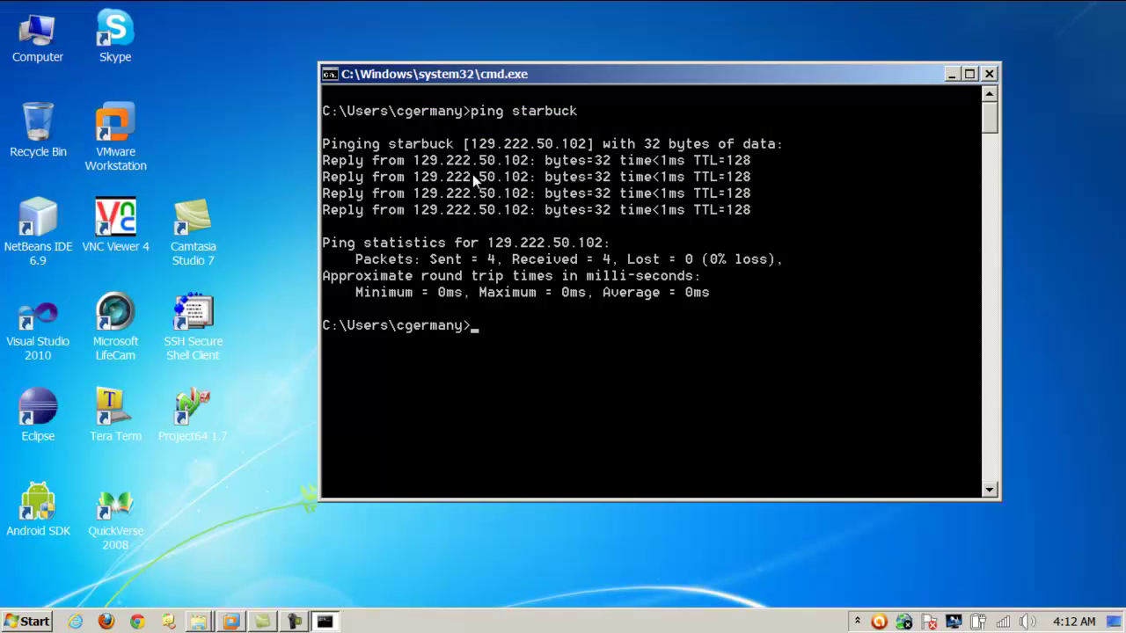
right_click(222, 98)
Paste both files onto the desktop and rerun ping starbuck in the command window.
click(263, 169)
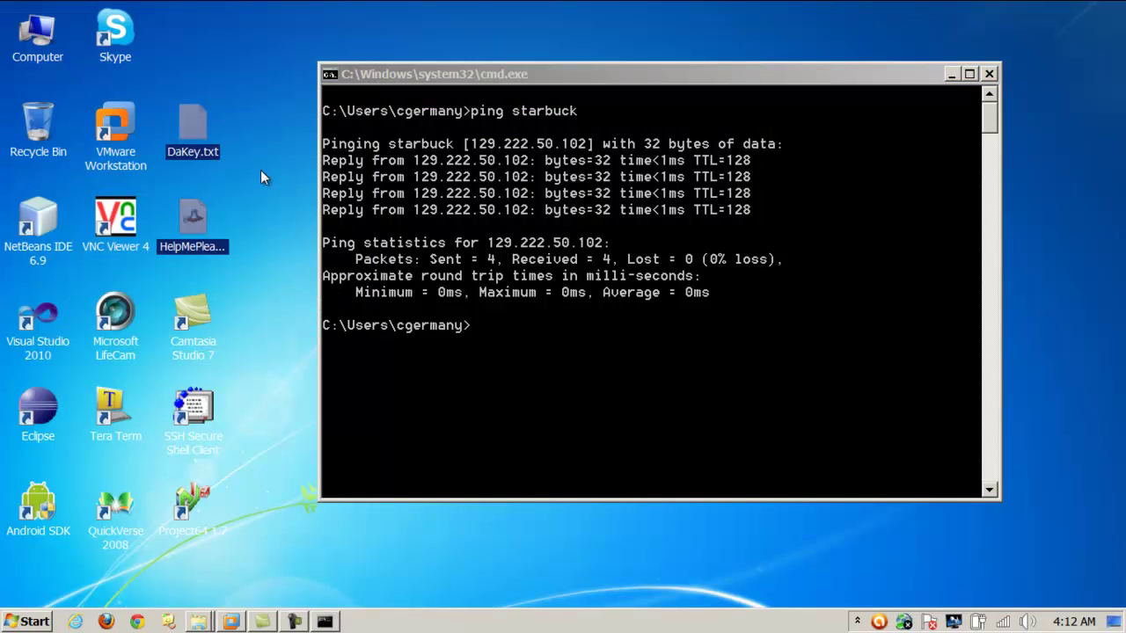
click(288, 186)
click(717, 64)
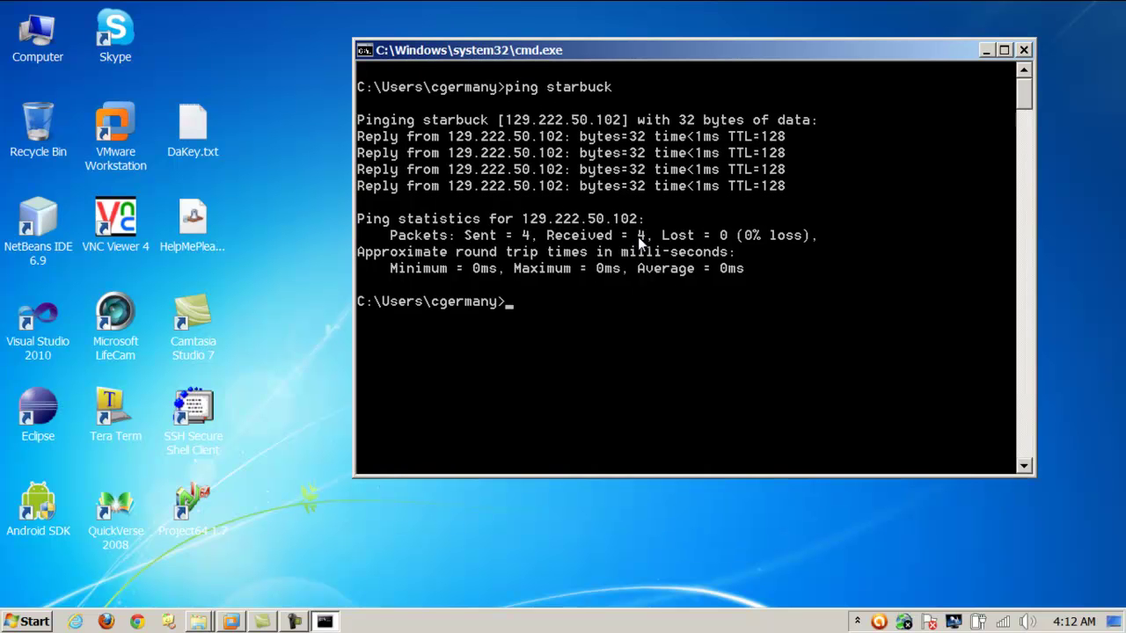
key(Up)
key(Return)
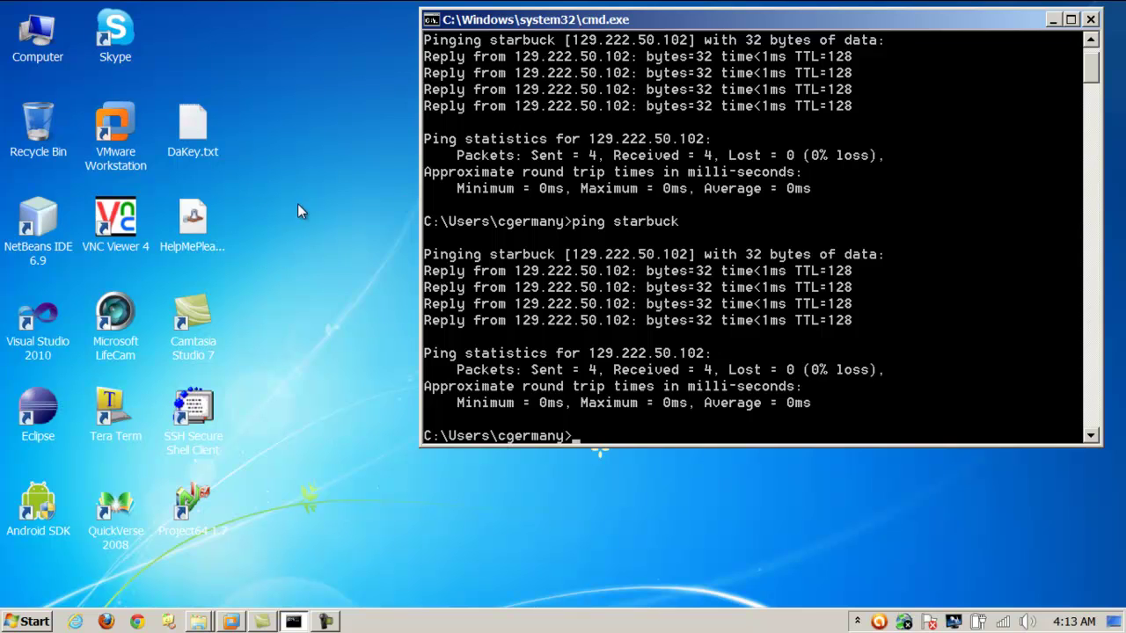
click(195, 219)
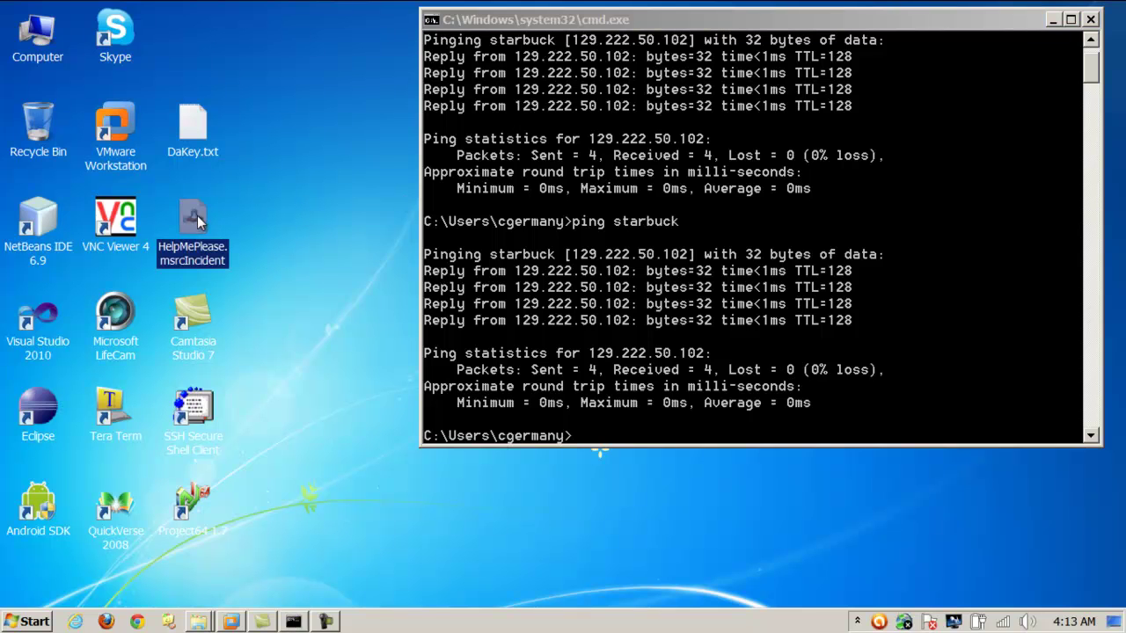
double_click(193, 216)
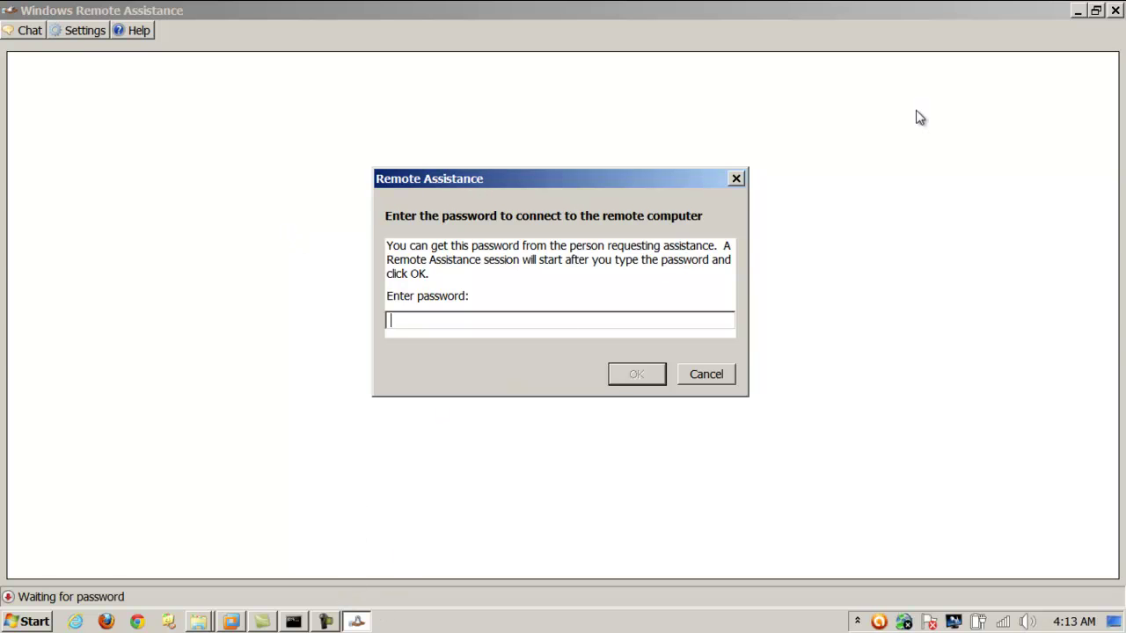
click(1075, 13)
click(706, 375)
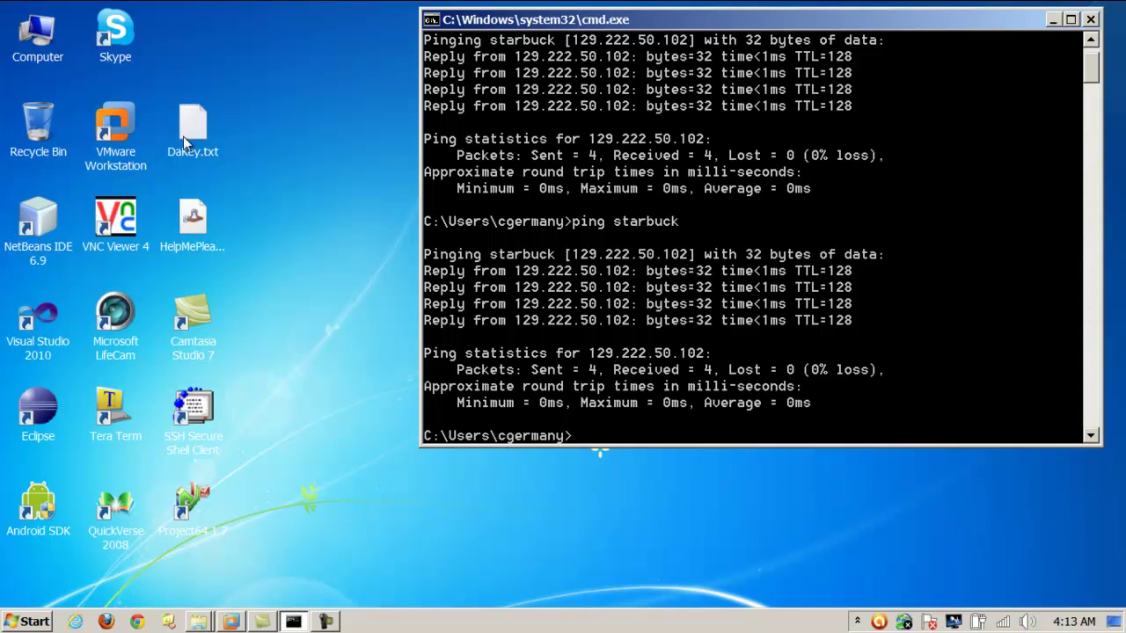
Copy the key from DaKey.txt in Notepad, close it, and reopen HelpMePlease.msrcIncident.
double_click(186, 139)
drag(630, 91, 496, 90)
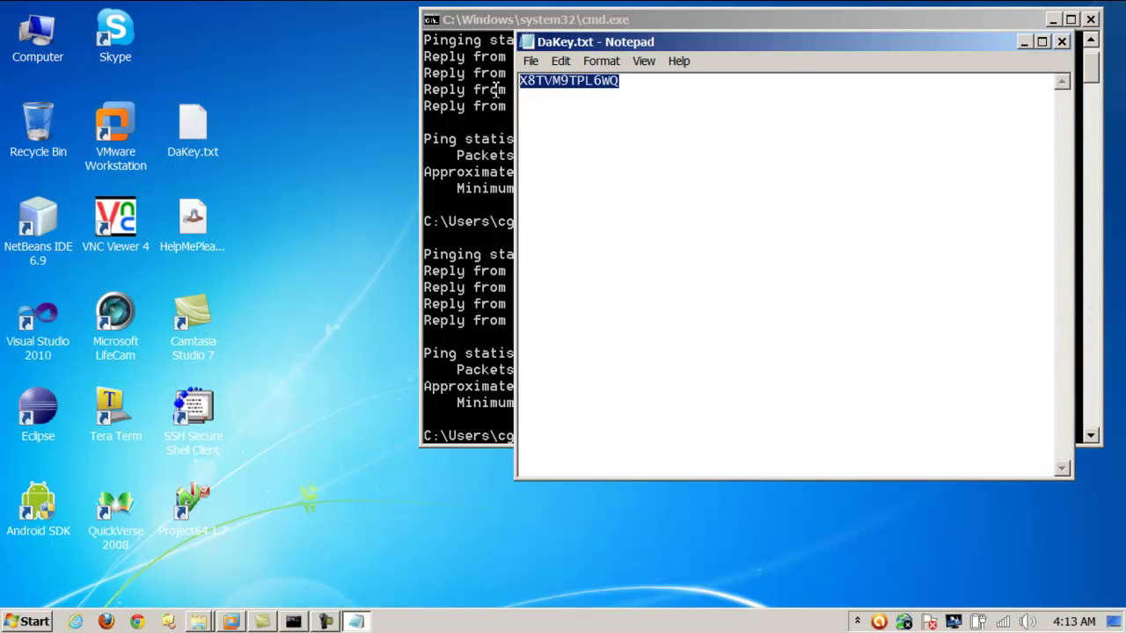
right_click(588, 88)
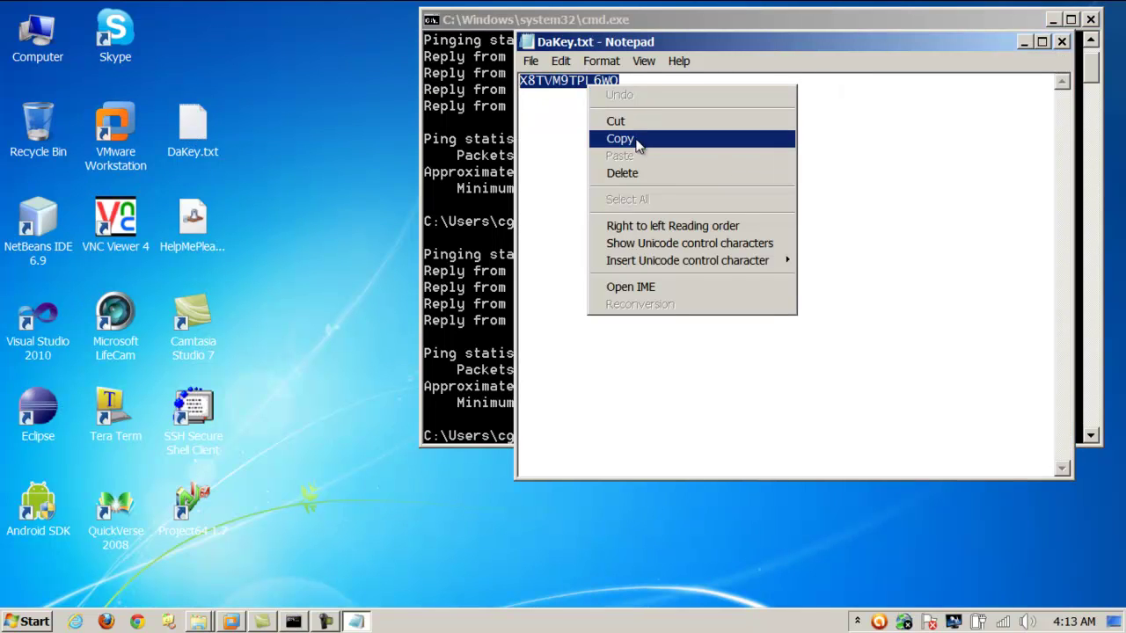
click(619, 138)
click(705, 91)
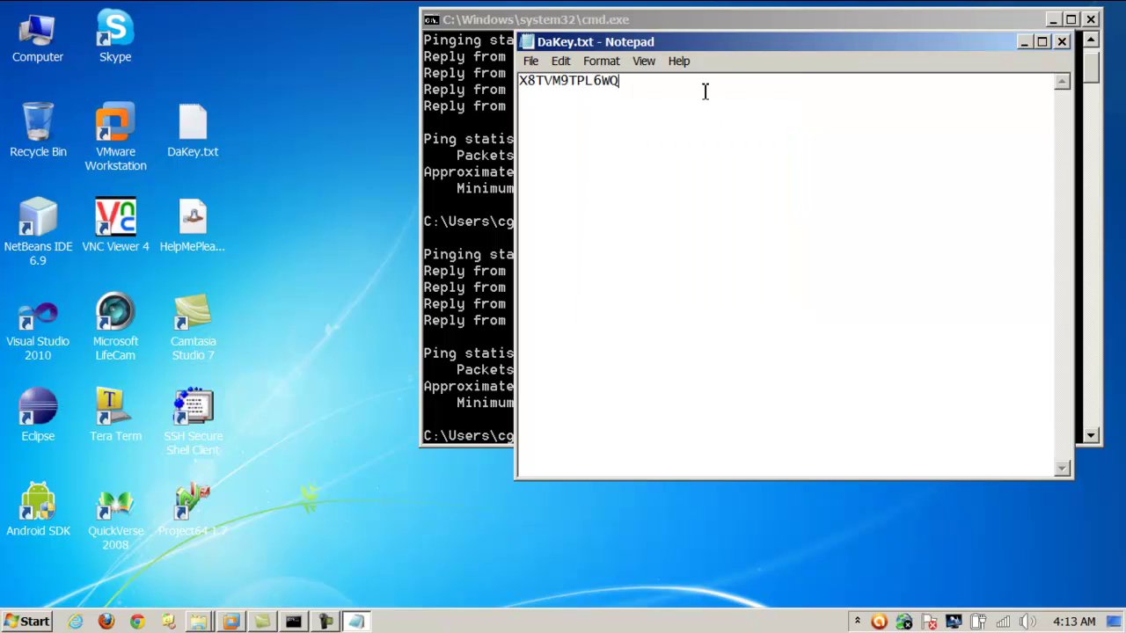
click(1062, 41)
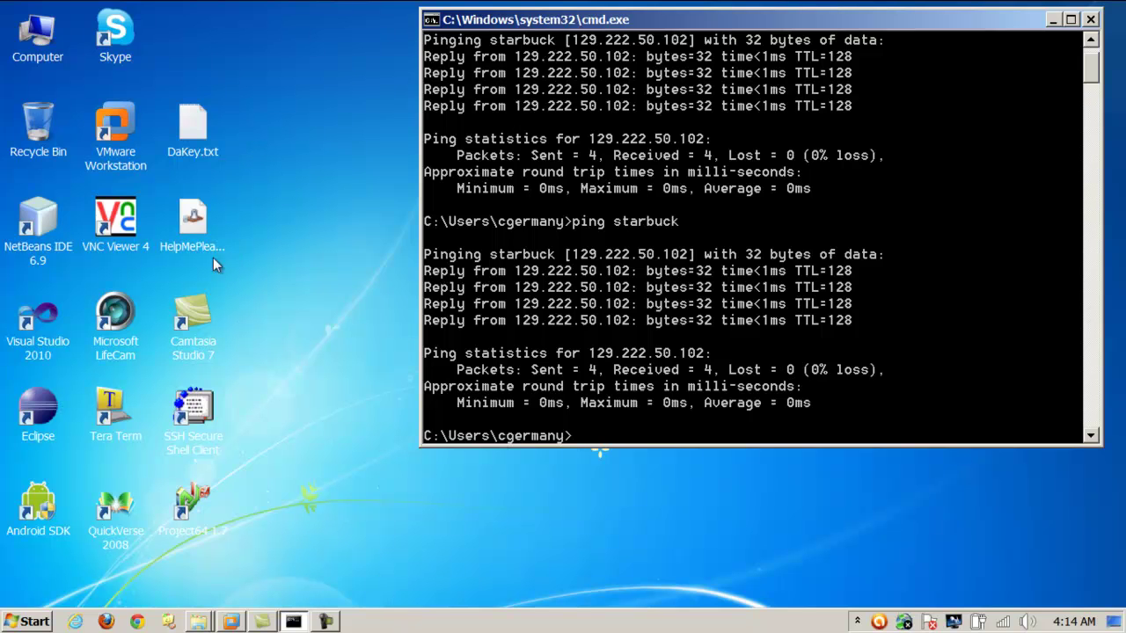
double_click(194, 224)
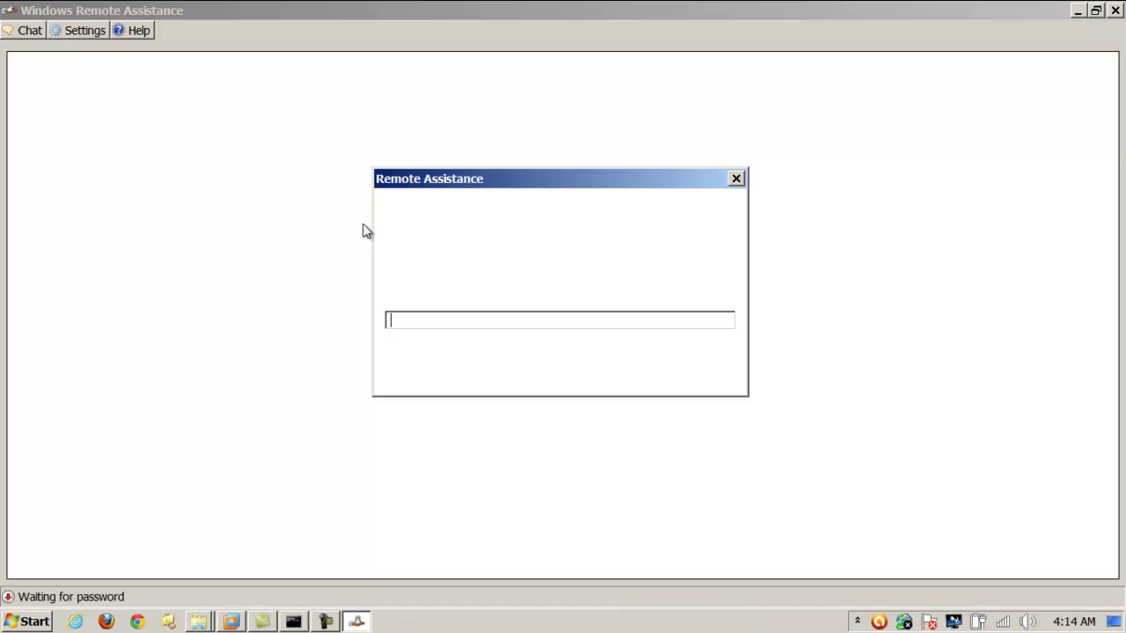
Paste the copied key as the Remote Assistance password and connect to STARBUCK.
right_click(501, 317)
click(539, 387)
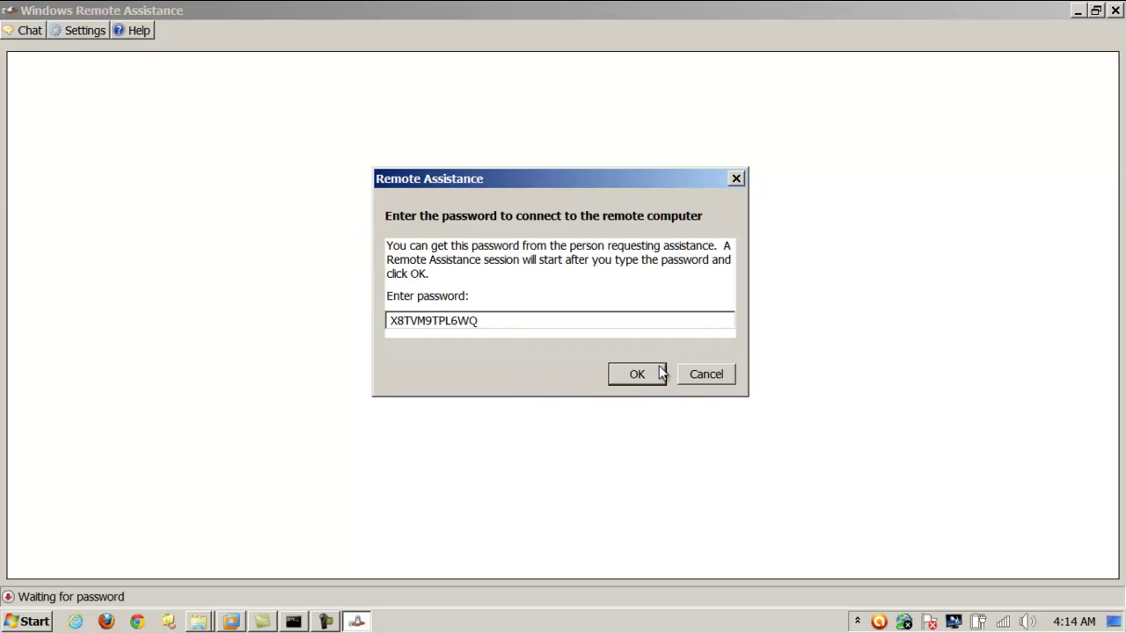
click(636, 374)
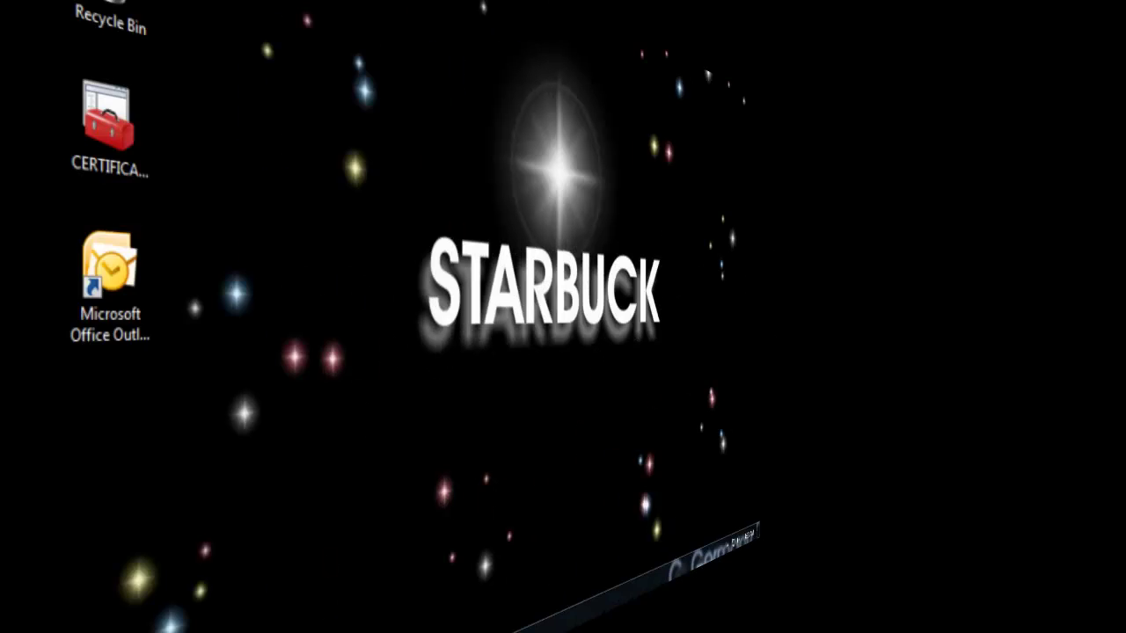
Open Internet Explorer, change the address from msn to yahoo.com, and go to Yahoo Mail.
click(67, 621)
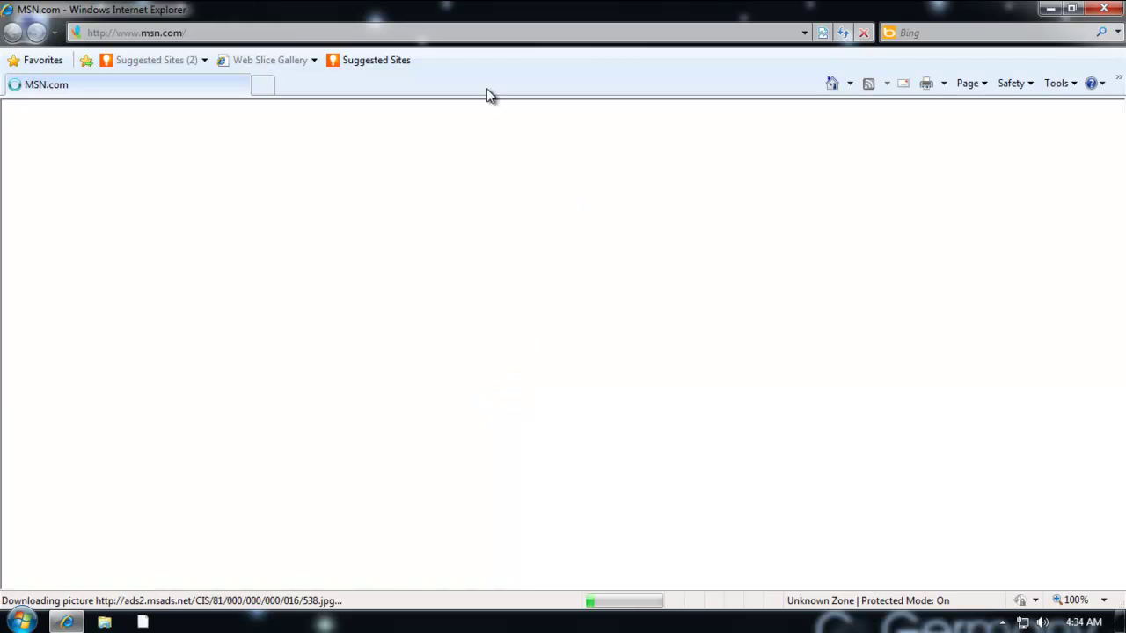
click(176, 32)
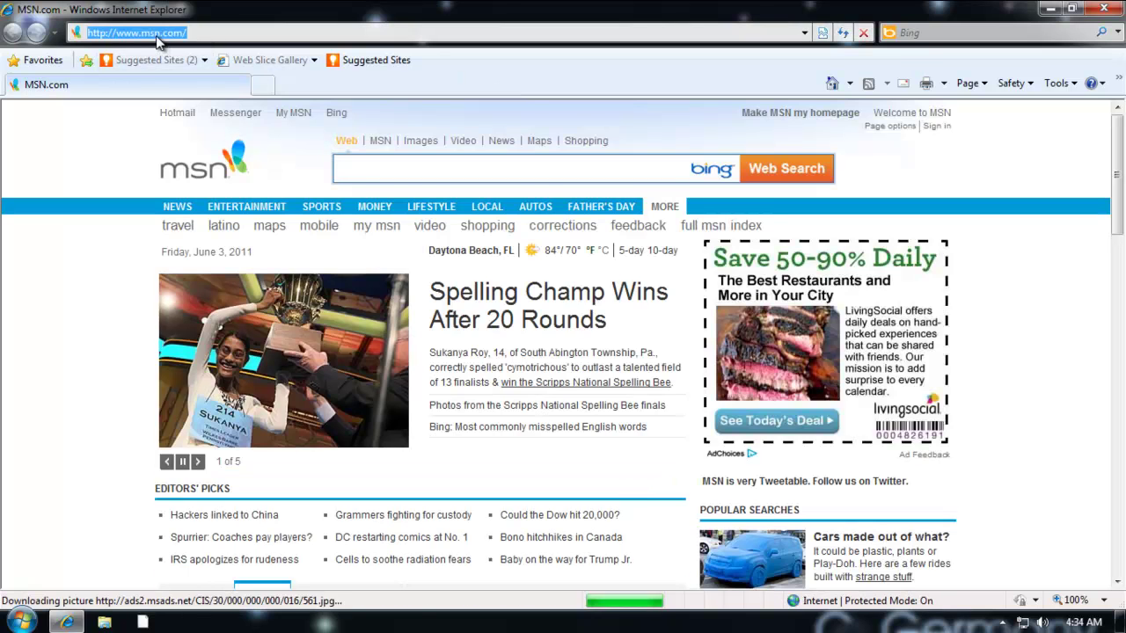
double_click(150, 32)
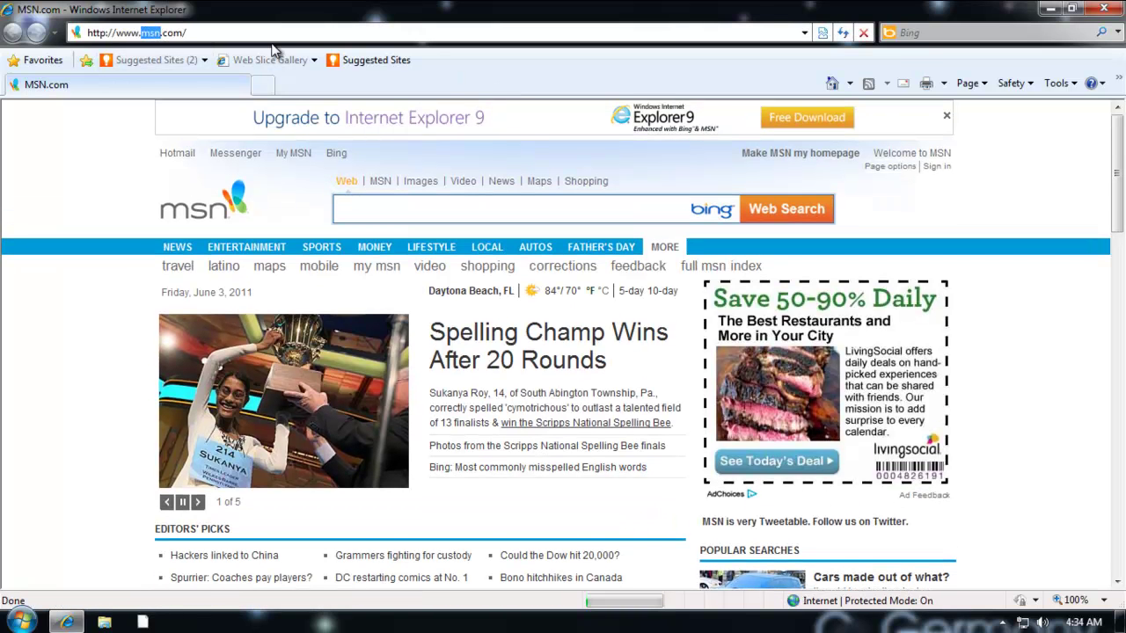
text(yahoo)
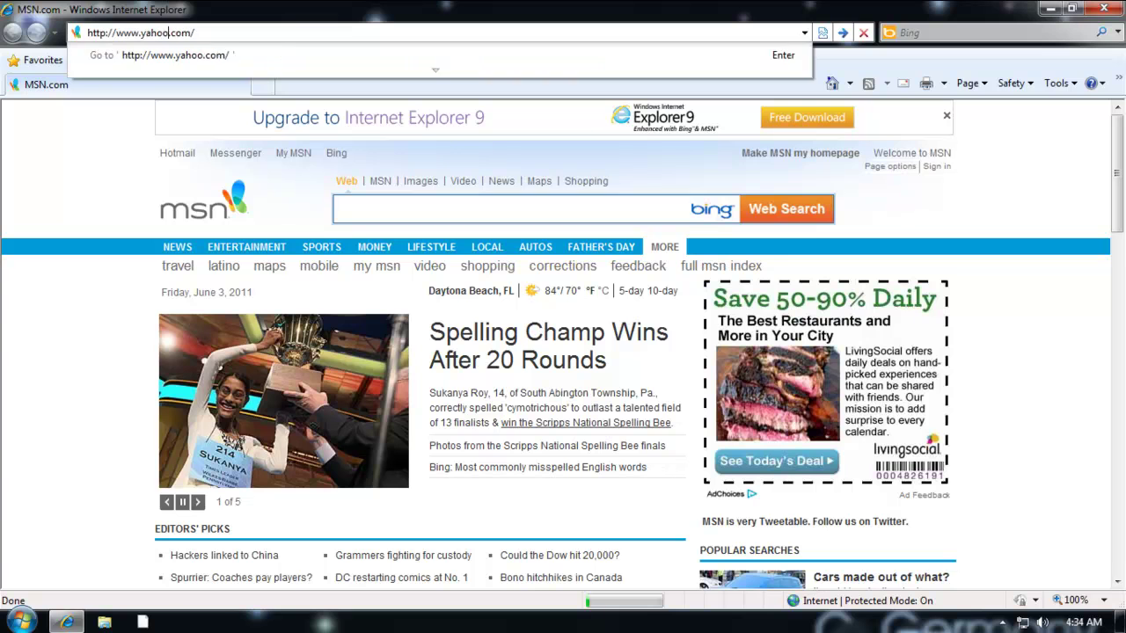
key(Return)
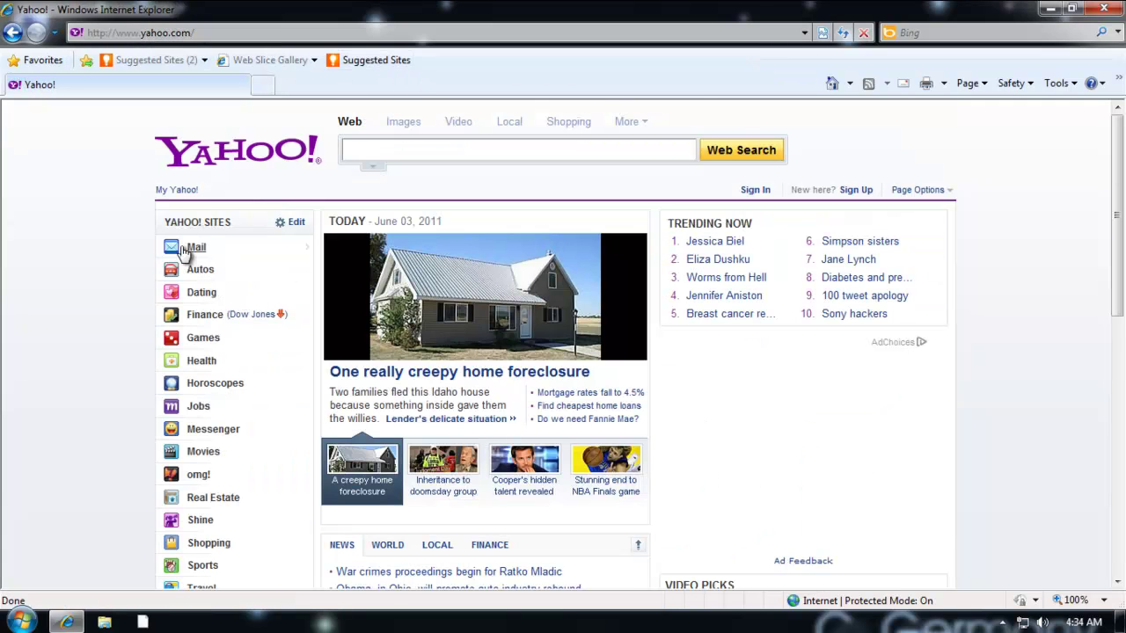
click(260, 246)
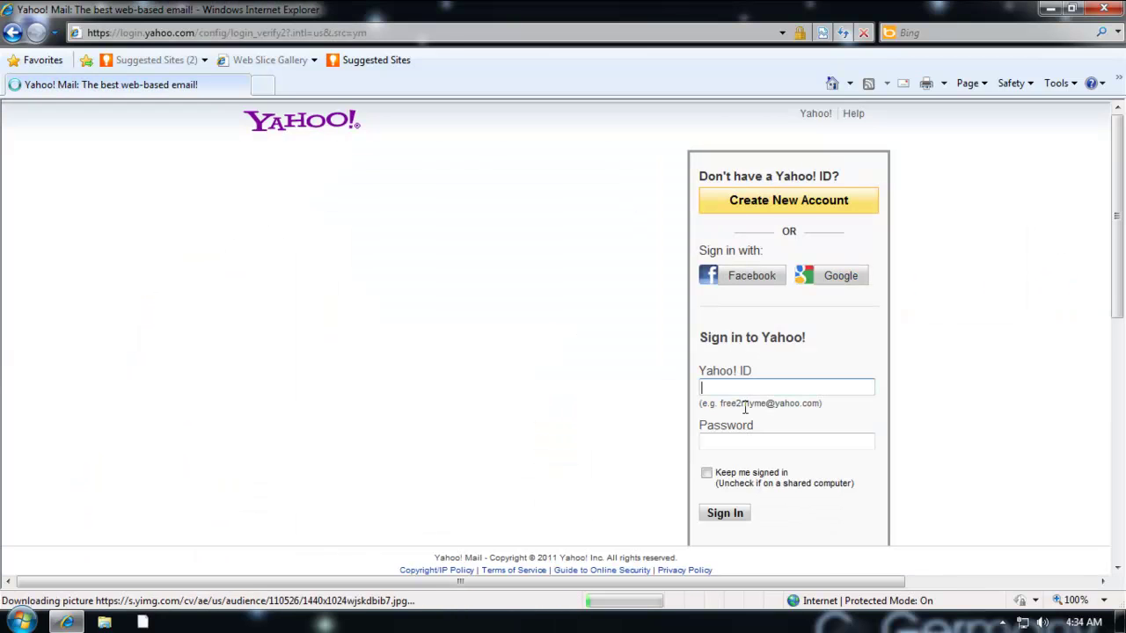
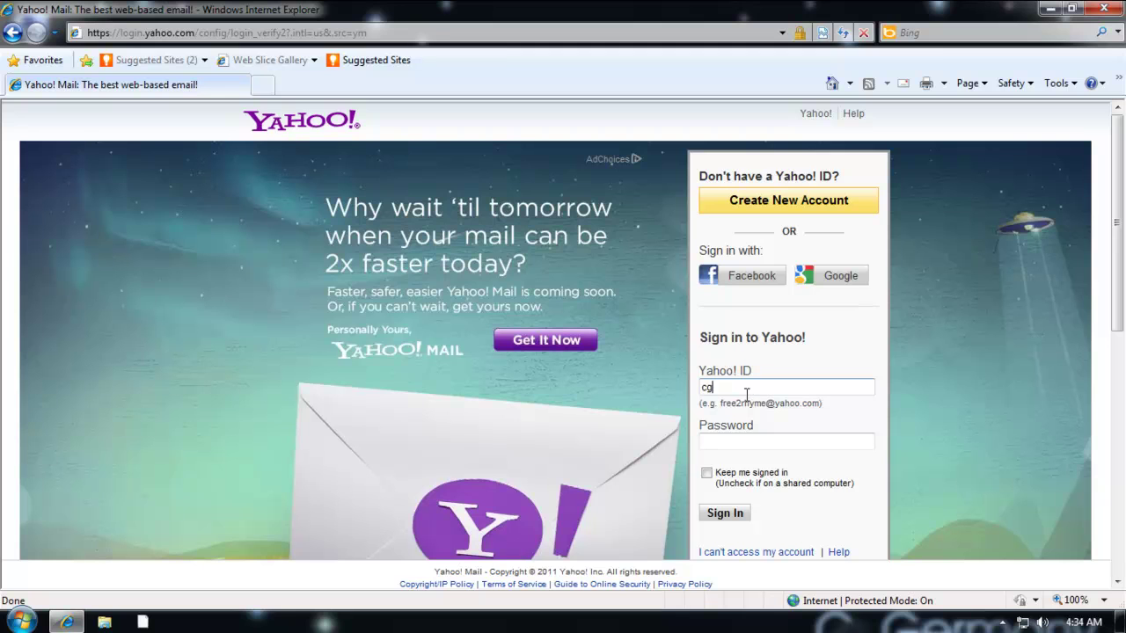
Sign in to Yahoo Mail with the account ID and pasted password, declining to save the password.
click(754, 443)
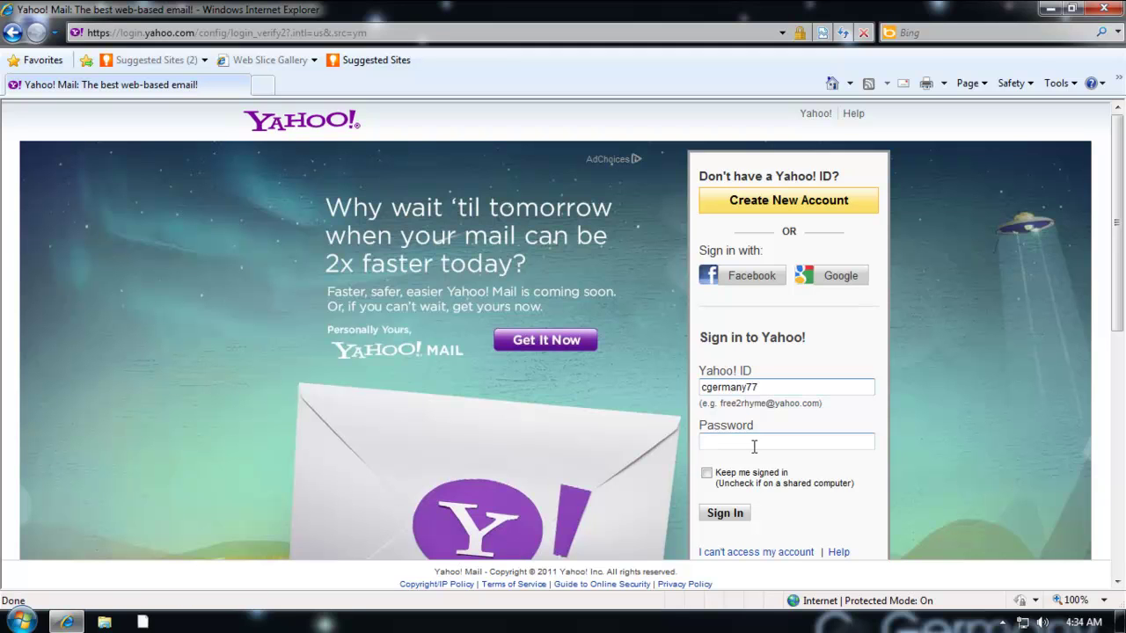
click(754, 443)
key(ctrl+v)
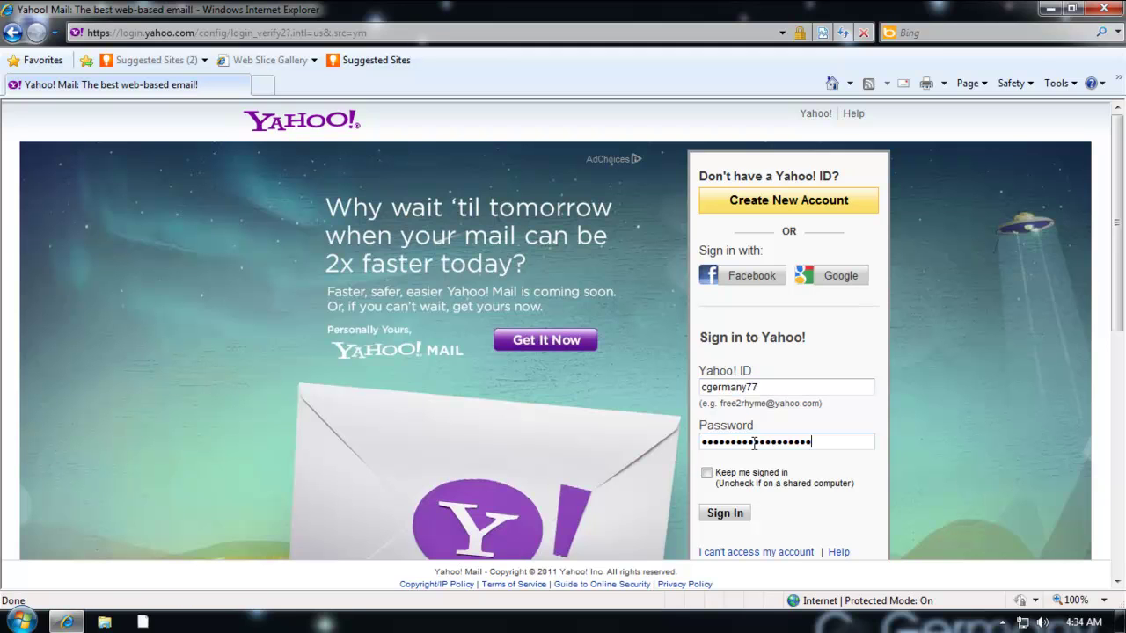
click(736, 516)
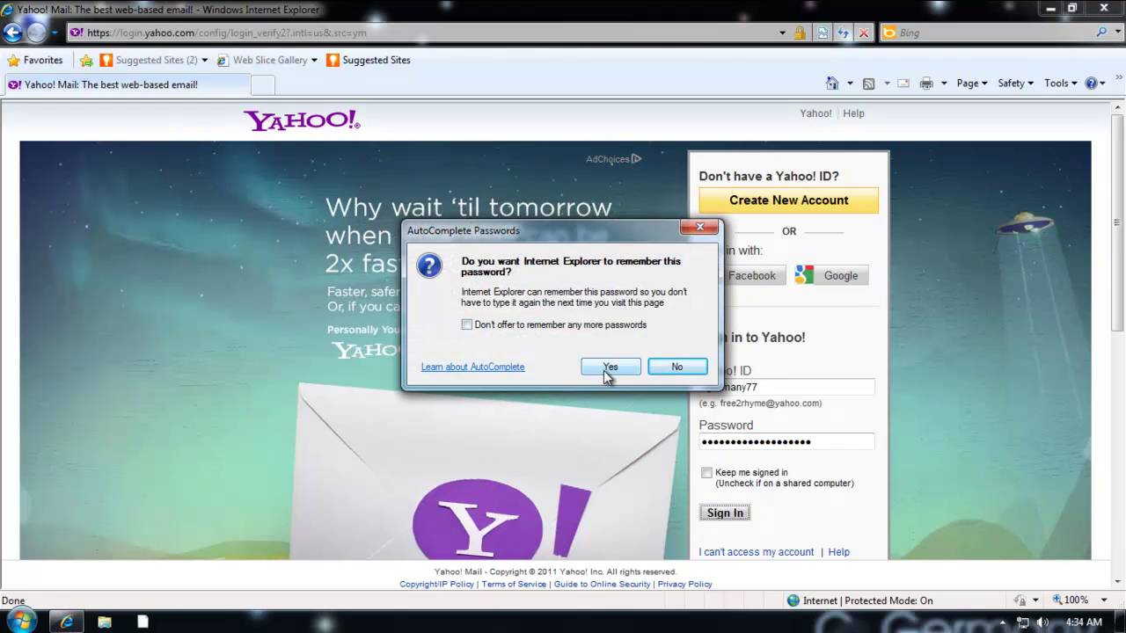
click(604, 326)
click(668, 369)
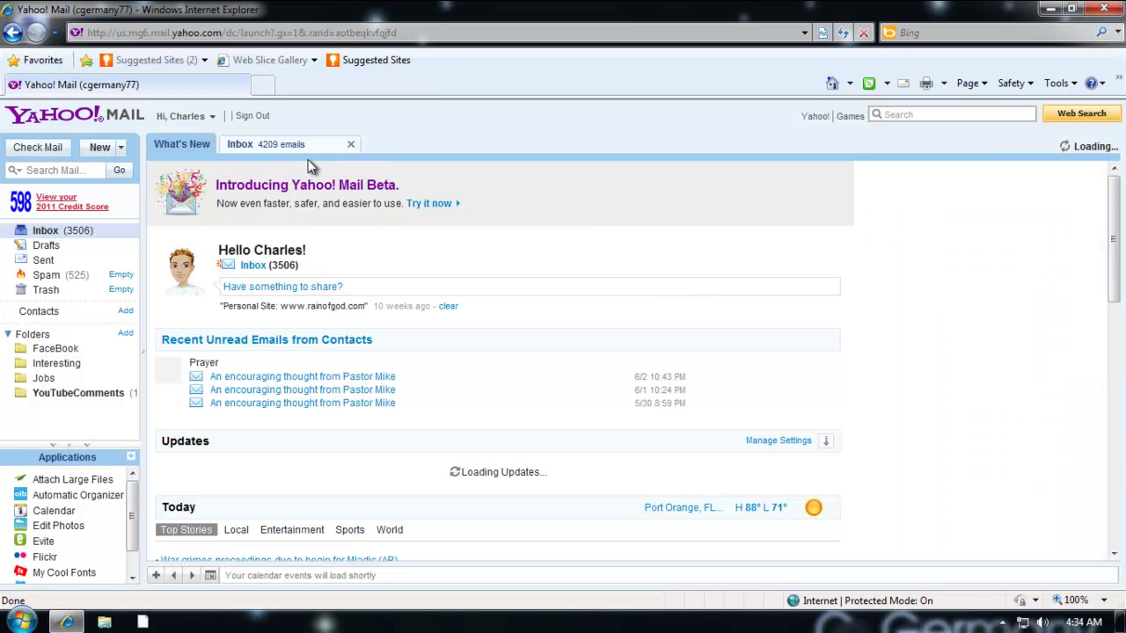
Start a new message to the recipient with the subject 'Help Me Please!!!!!!'.
click(101, 148)
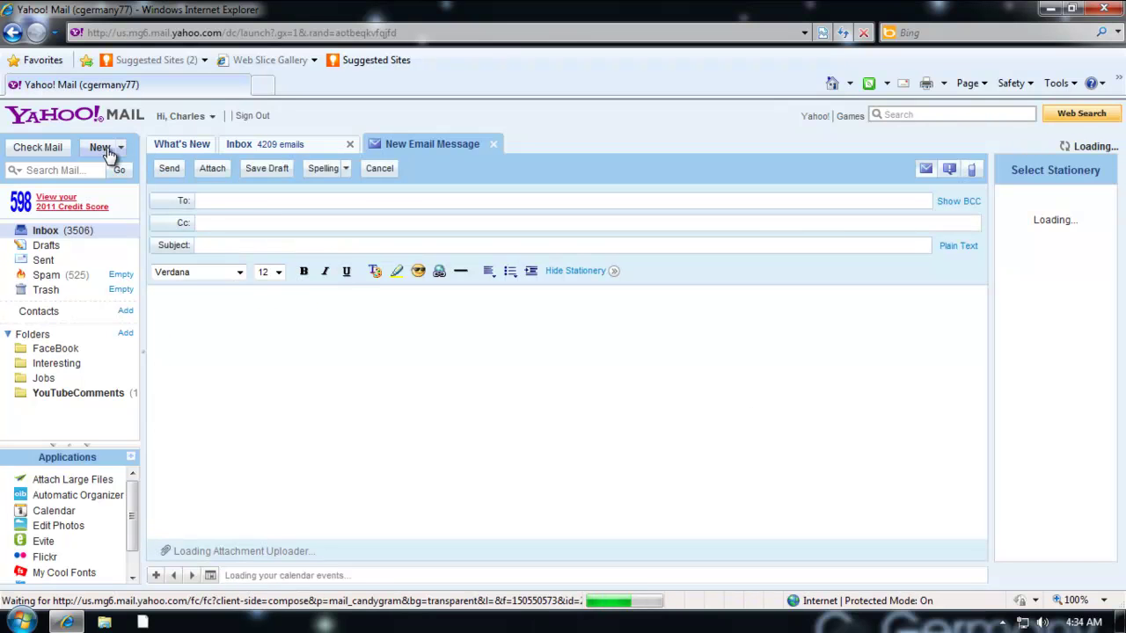
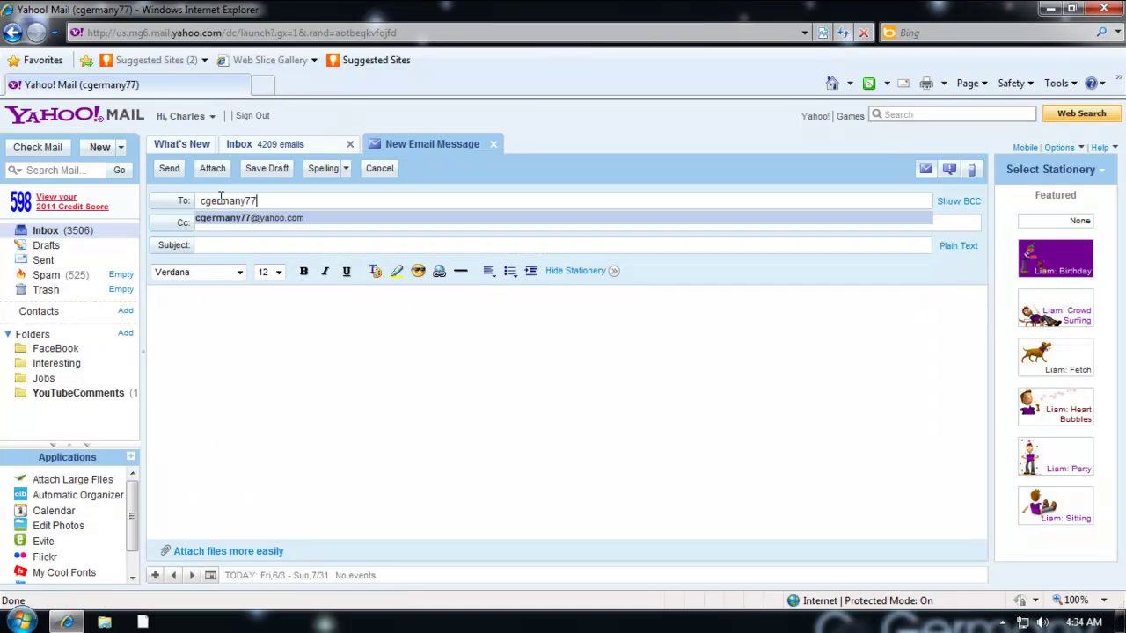
click(275, 217)
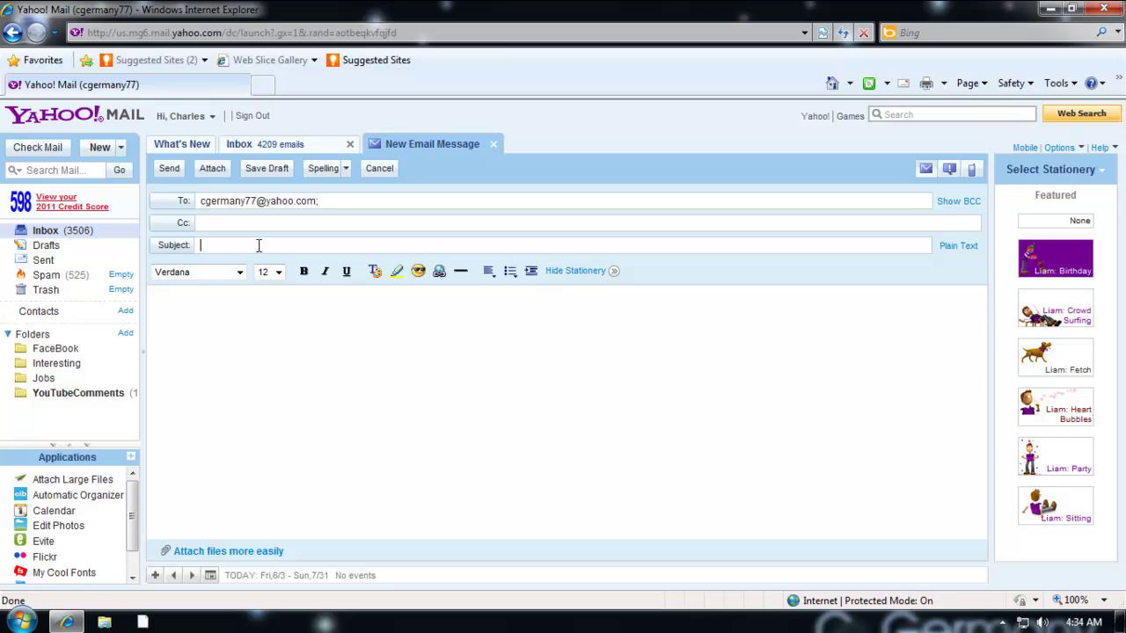
click(258, 246)
text(Help Me Please!!!!!!)
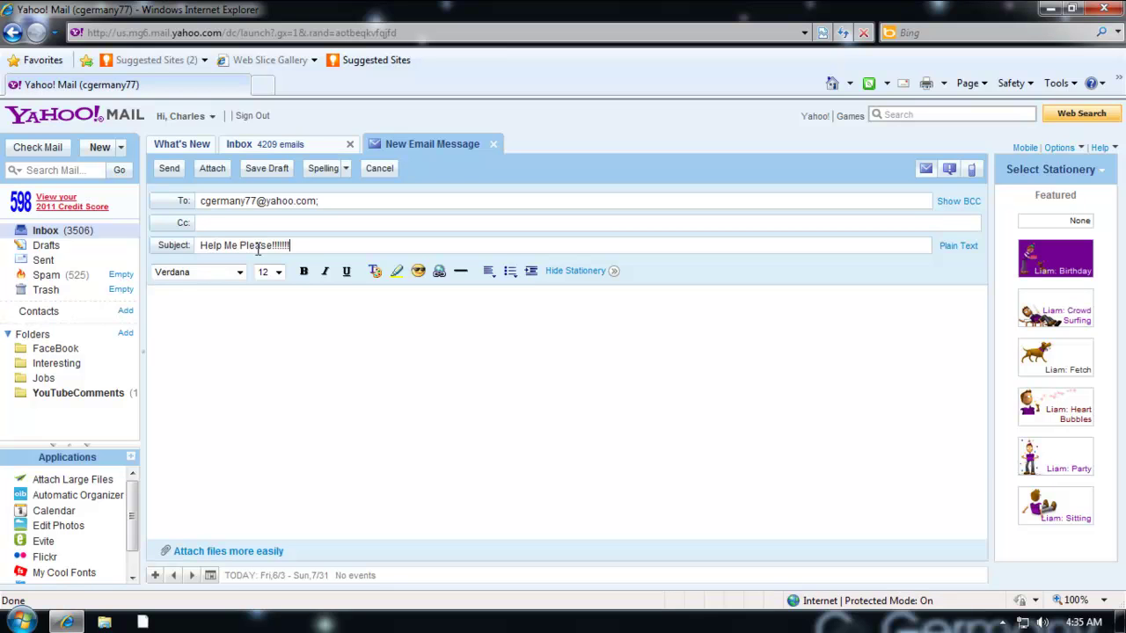
Write the body: the subject line plus 'Click on the Remote Assistance Invitation and HELP me!' and a signature.
click(263, 310)
triple_click(261, 246)
key(ctrl+c)
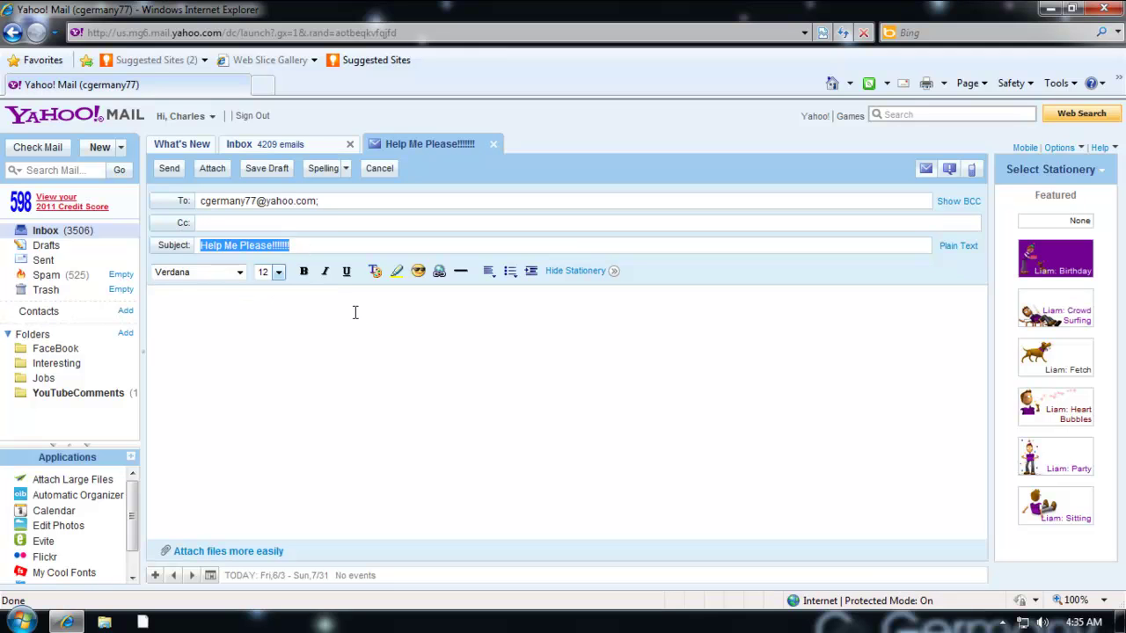
click(255, 313)
key(ctrl+v)
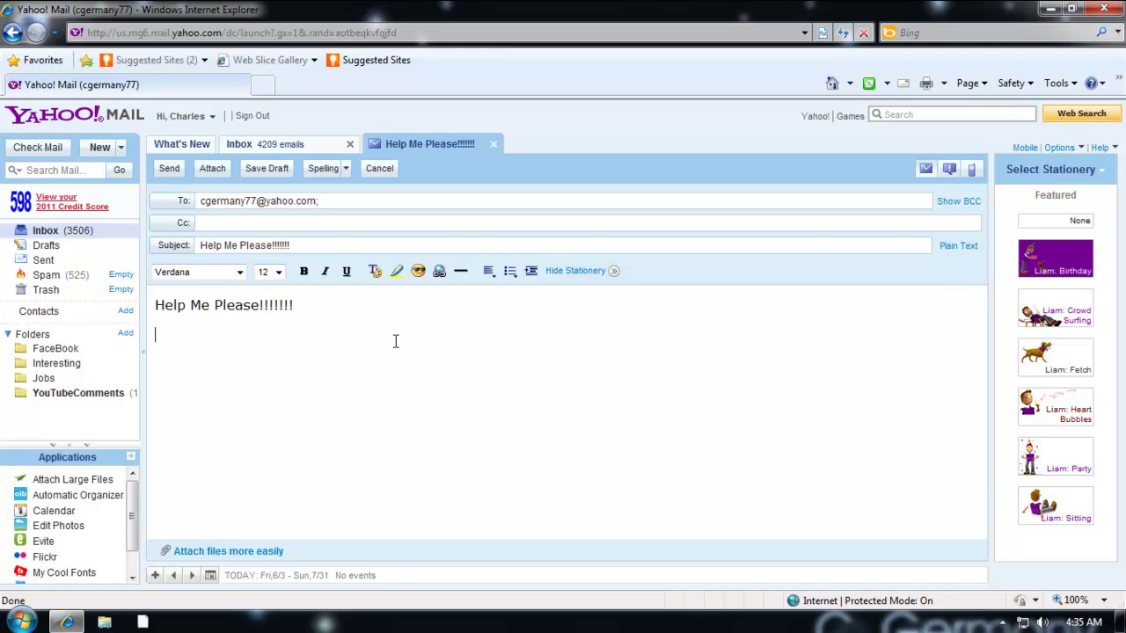
text(Click on the Remote Assista)
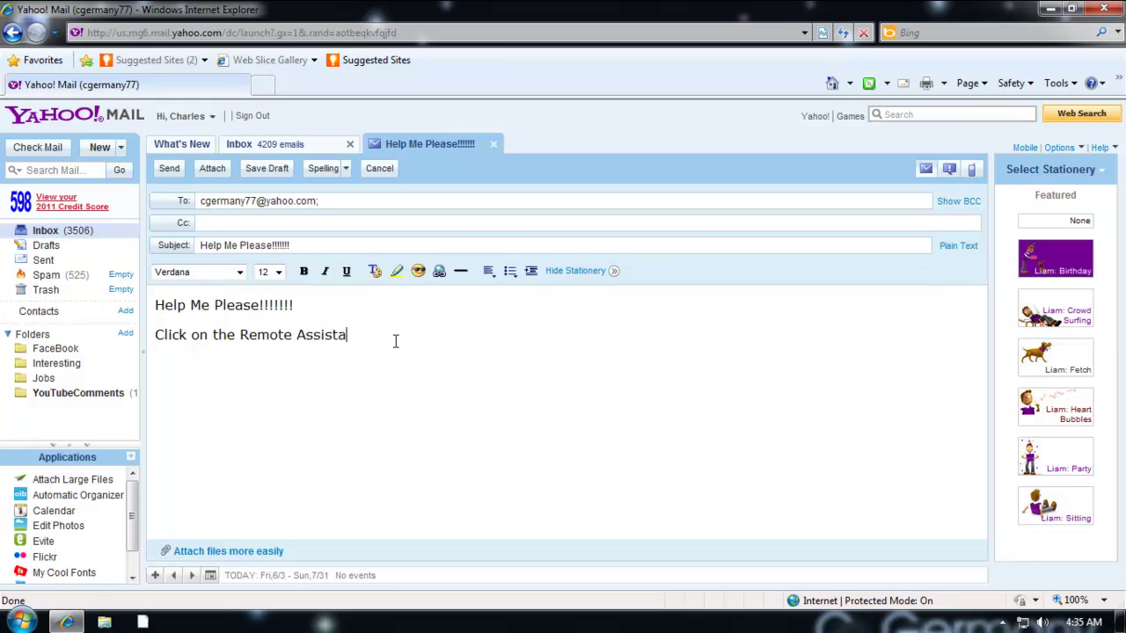
text(nce Invitation and HELP )
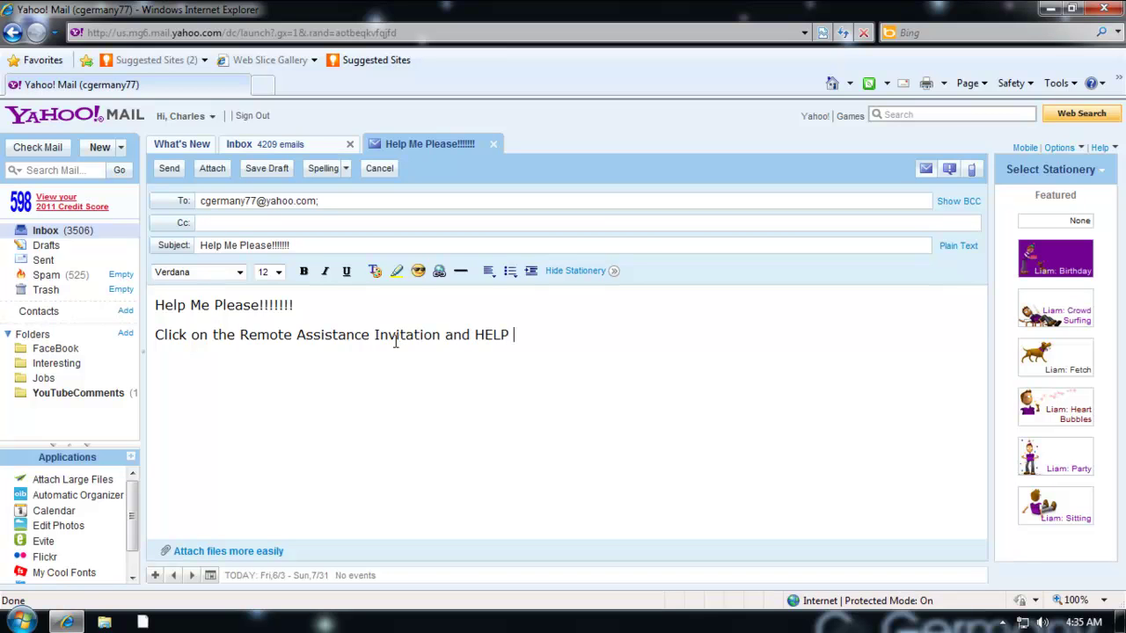
text(me! Charles)
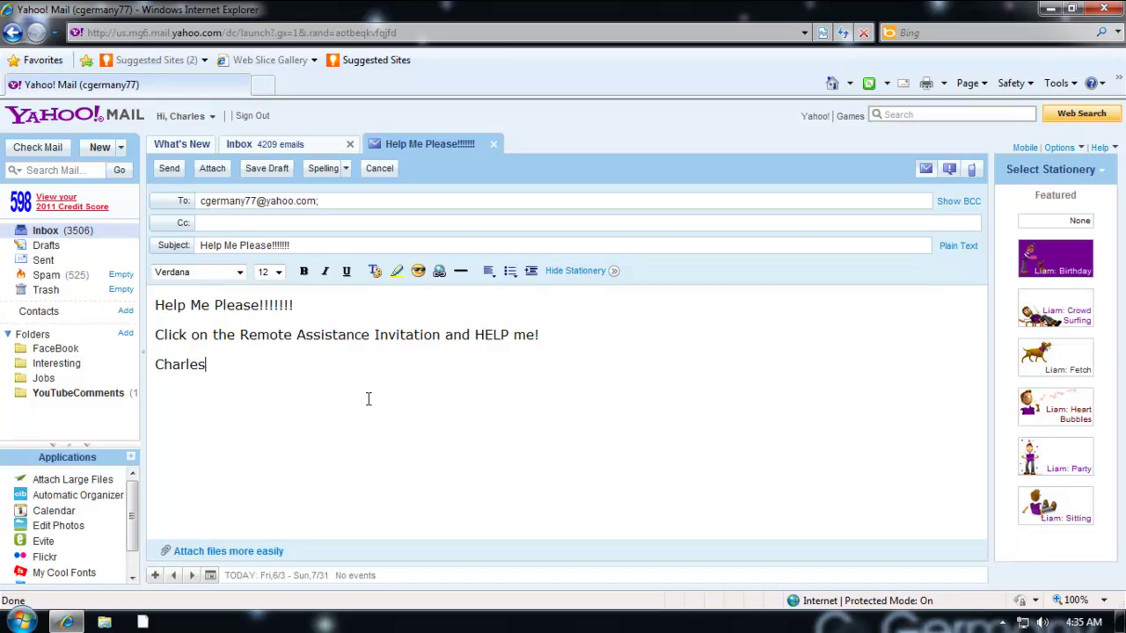
click(214, 168)
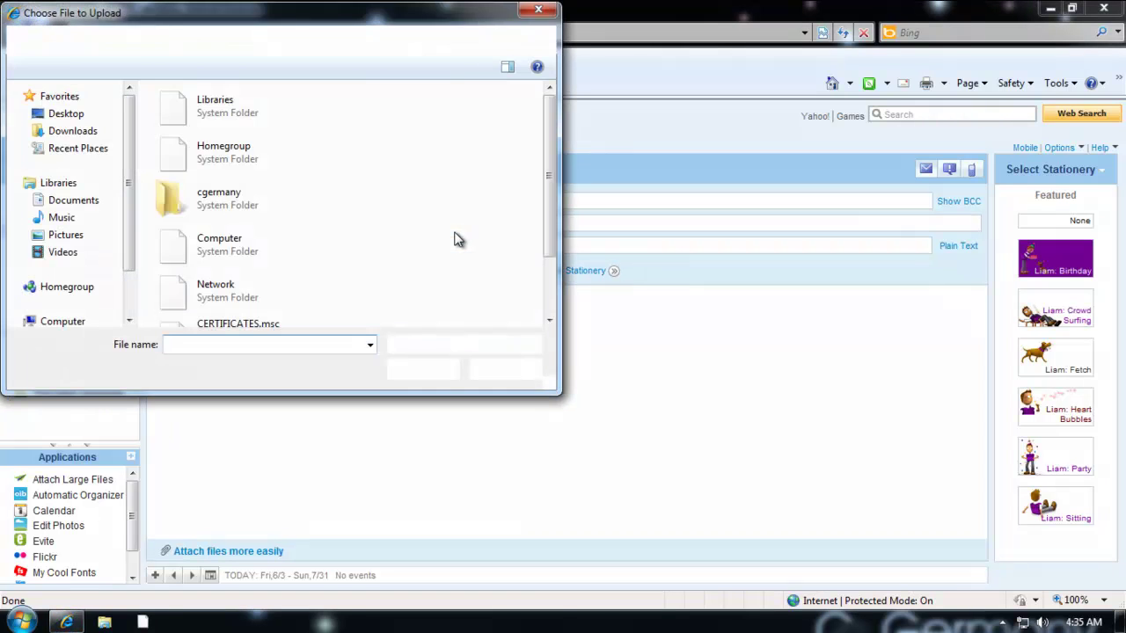
Attach HelpMePlease.msrcIncident from C:\INVITATIONS to the message.
scroll(128, 238, down, 1)
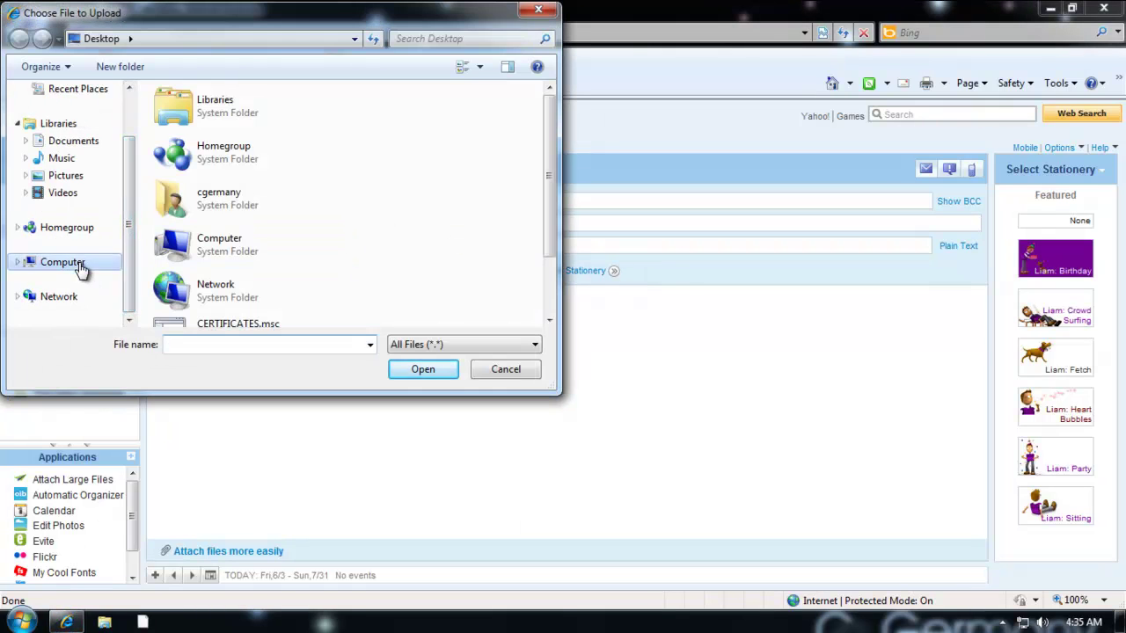
click(75, 263)
double_click(281, 139)
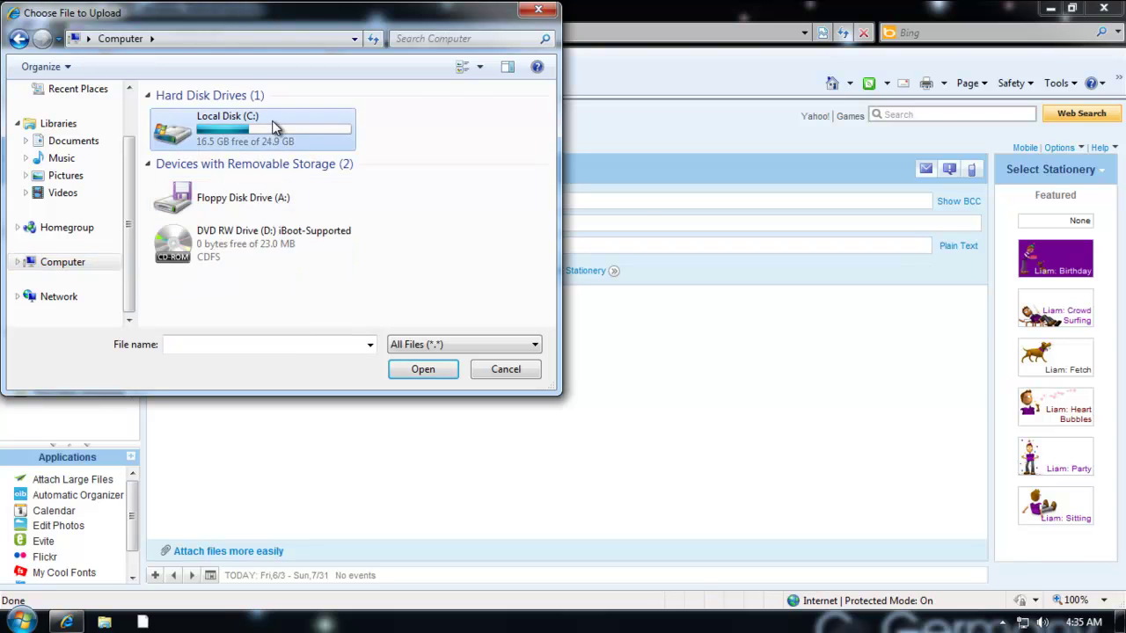
double_click(208, 219)
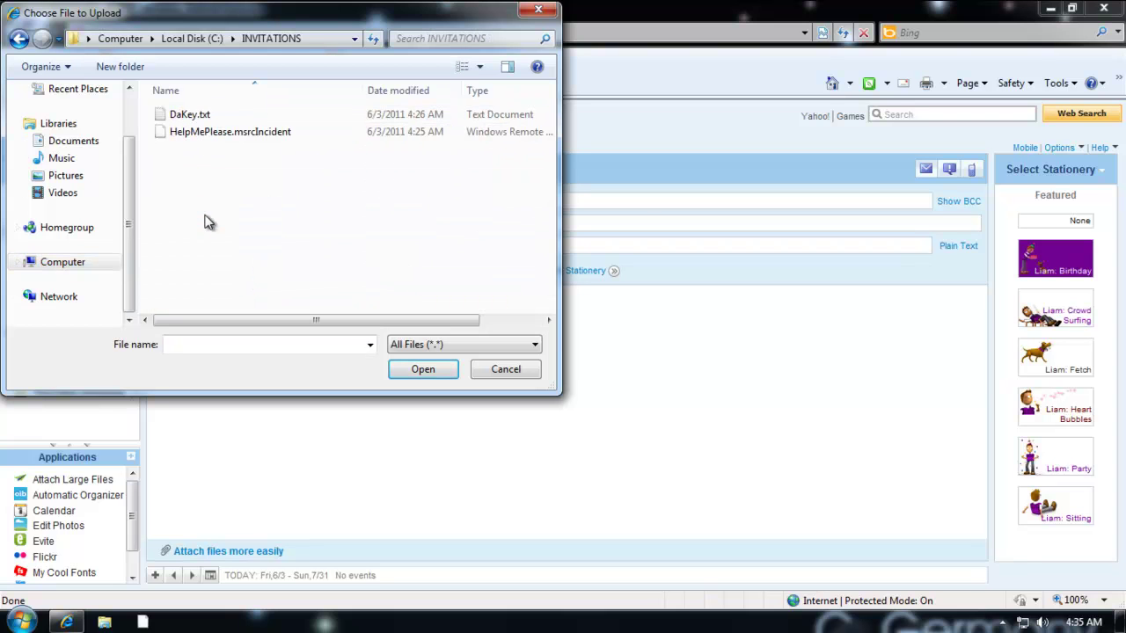
click(213, 133)
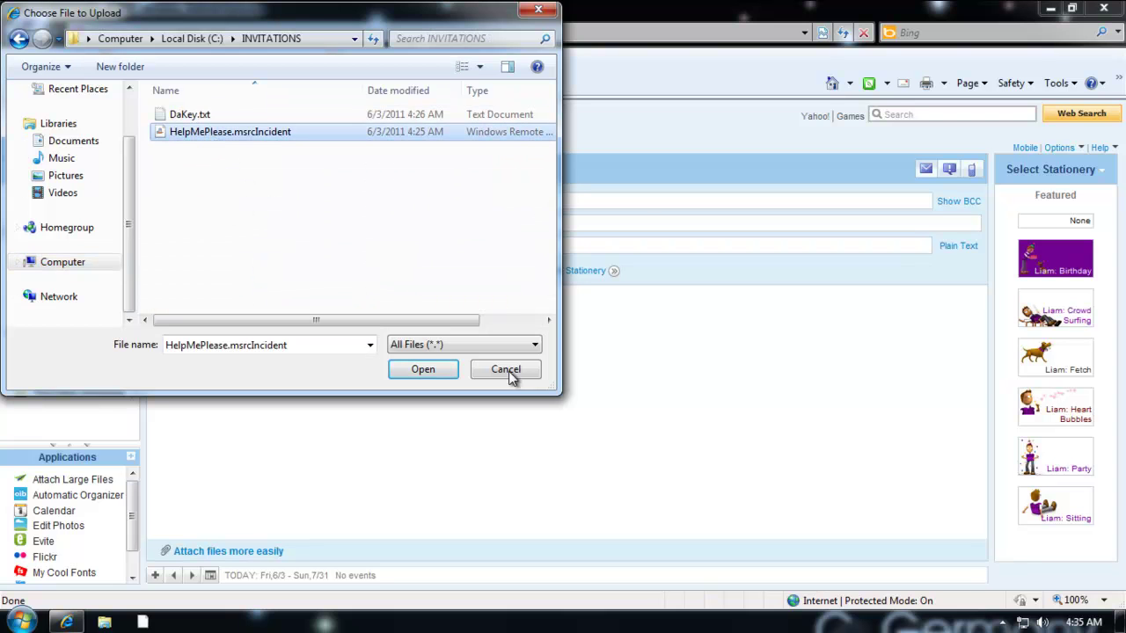
click(420, 370)
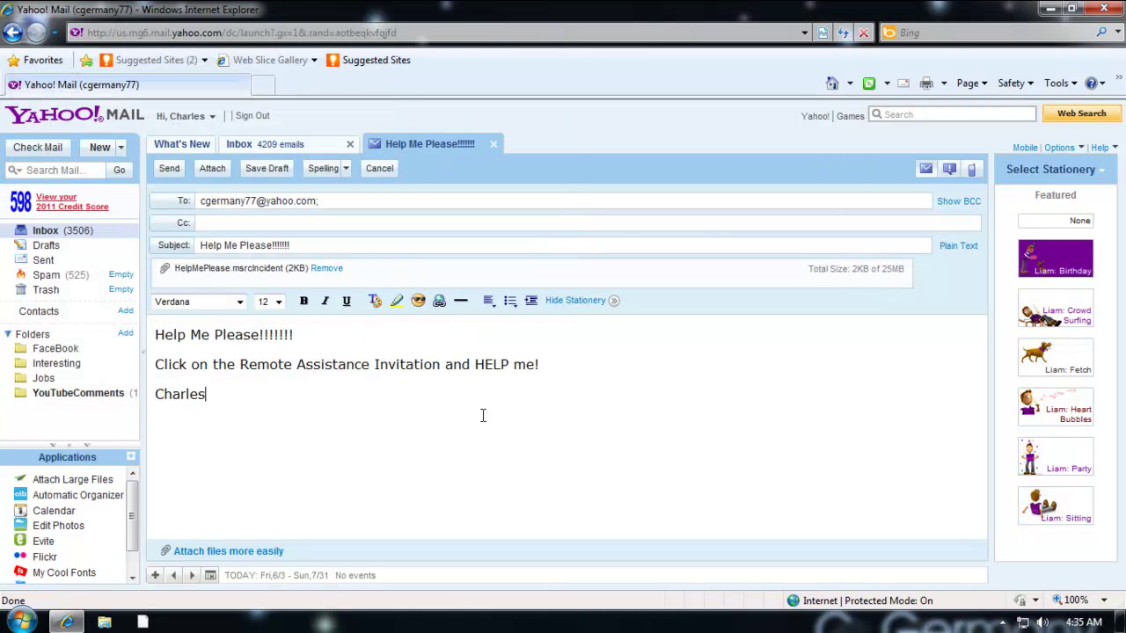
Attach DaKey.txt from the same folder as a second attachment.
click(211, 172)
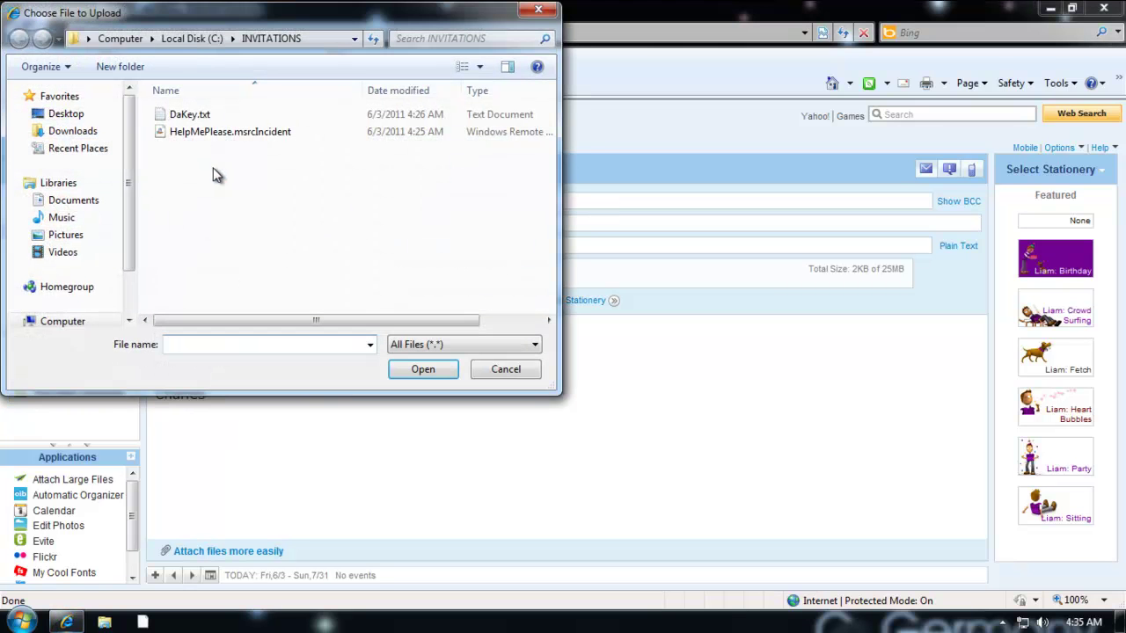
click(197, 116)
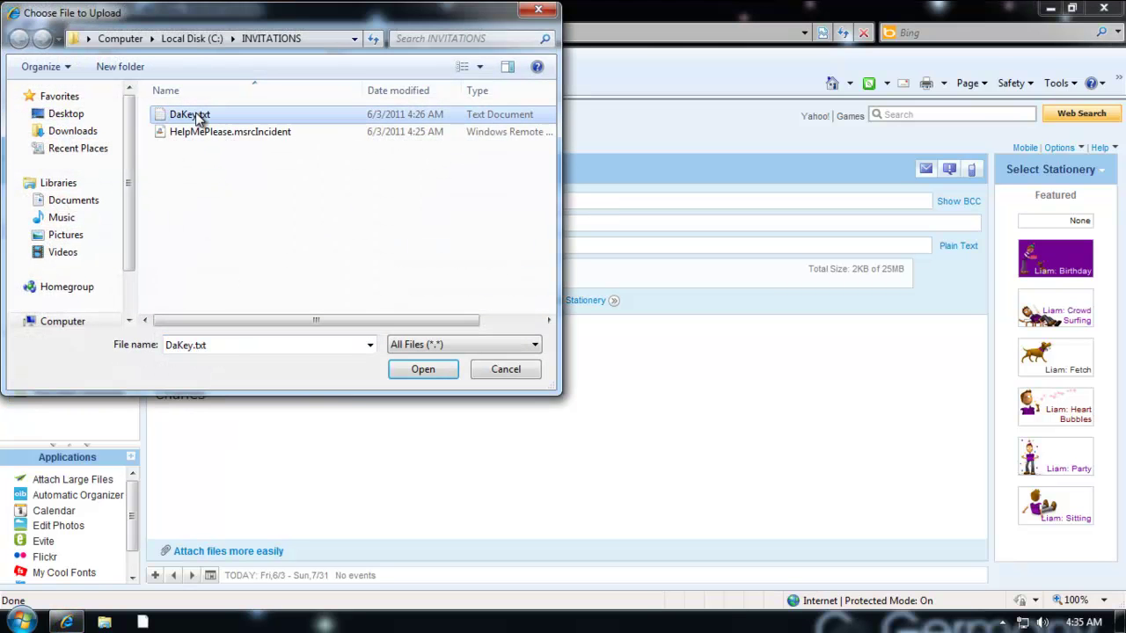
right_click(198, 117)
click(317, 35)
click(440, 375)
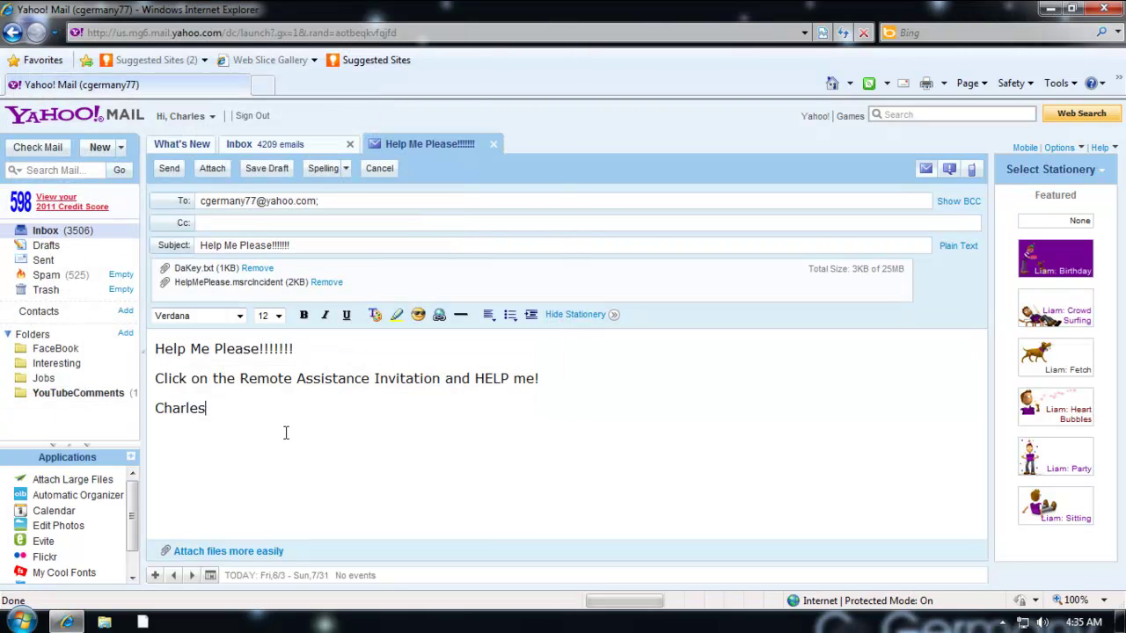
right_click(204, 272)
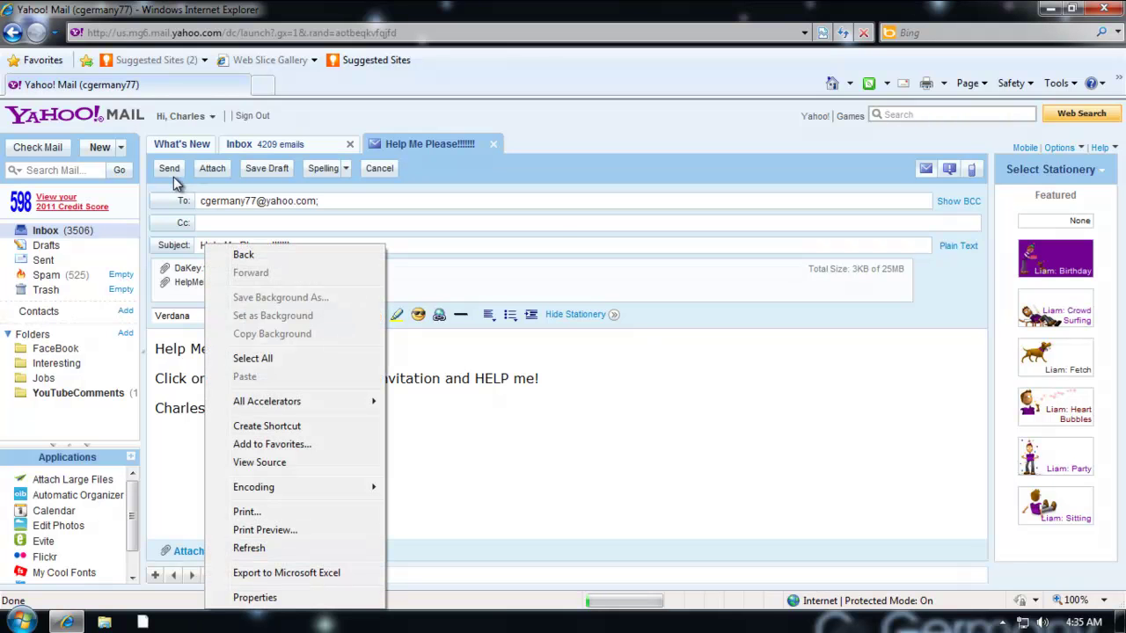
Open DaKey.txt from the file dialog in Notepad and copy the Remote Assistance key.
click(218, 175)
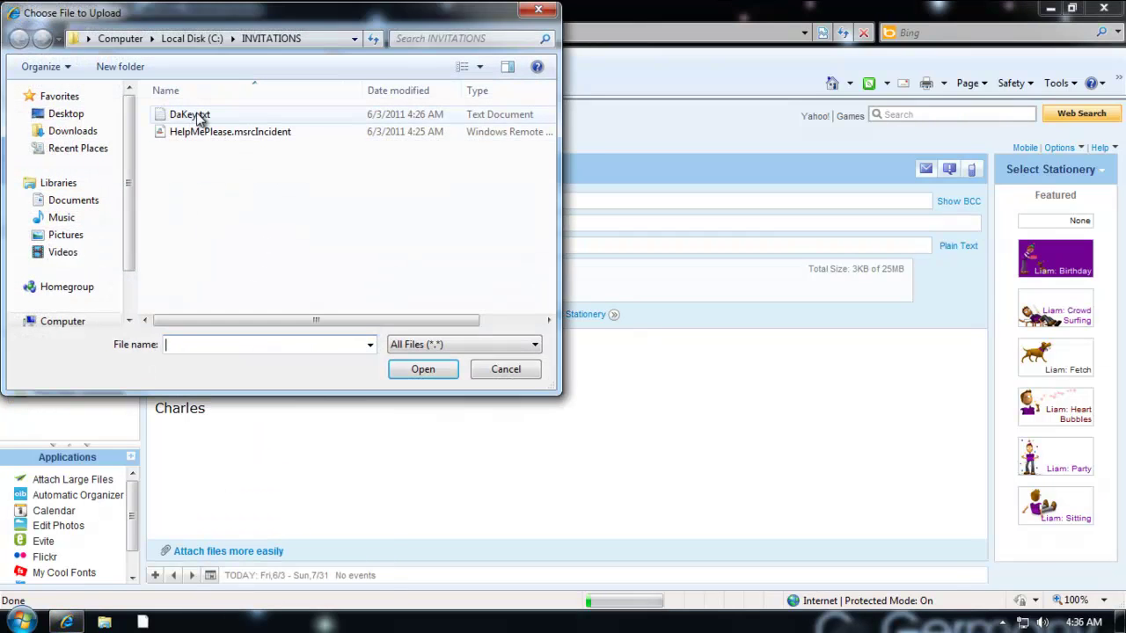
right_click(199, 117)
click(234, 151)
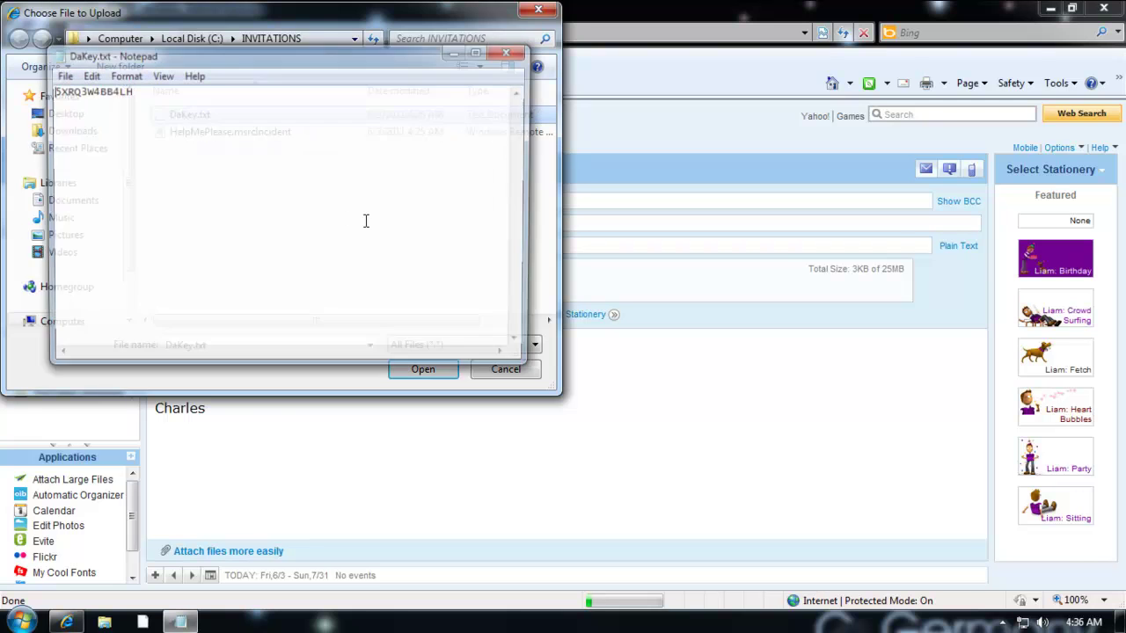
drag(159, 94, 48, 95)
key(ctrl+c)
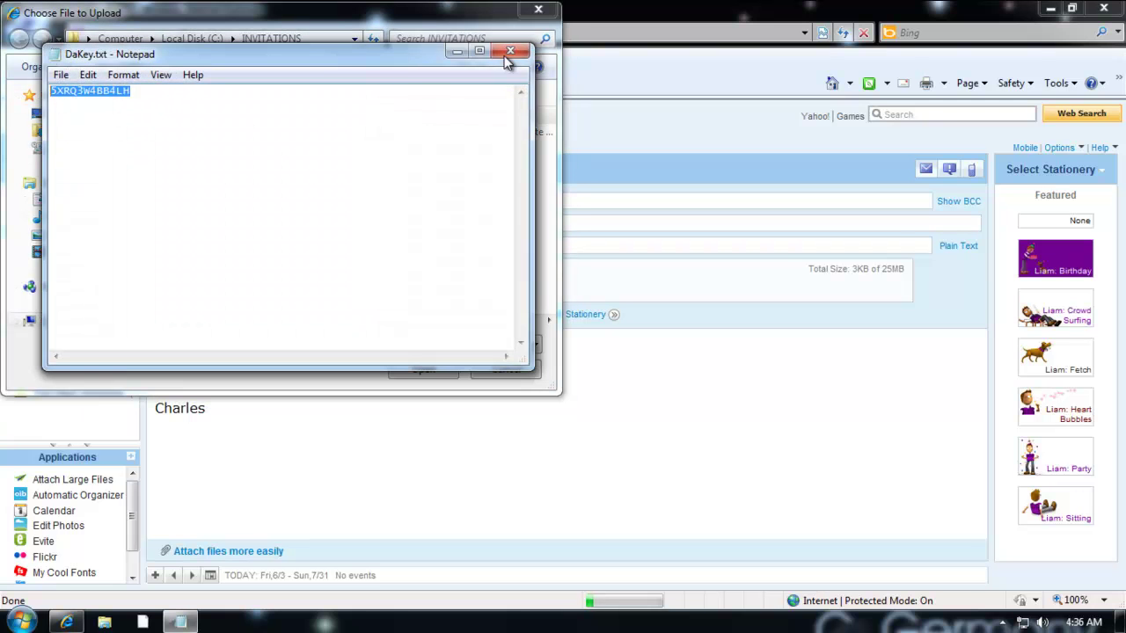
click(509, 52)
click(538, 10)
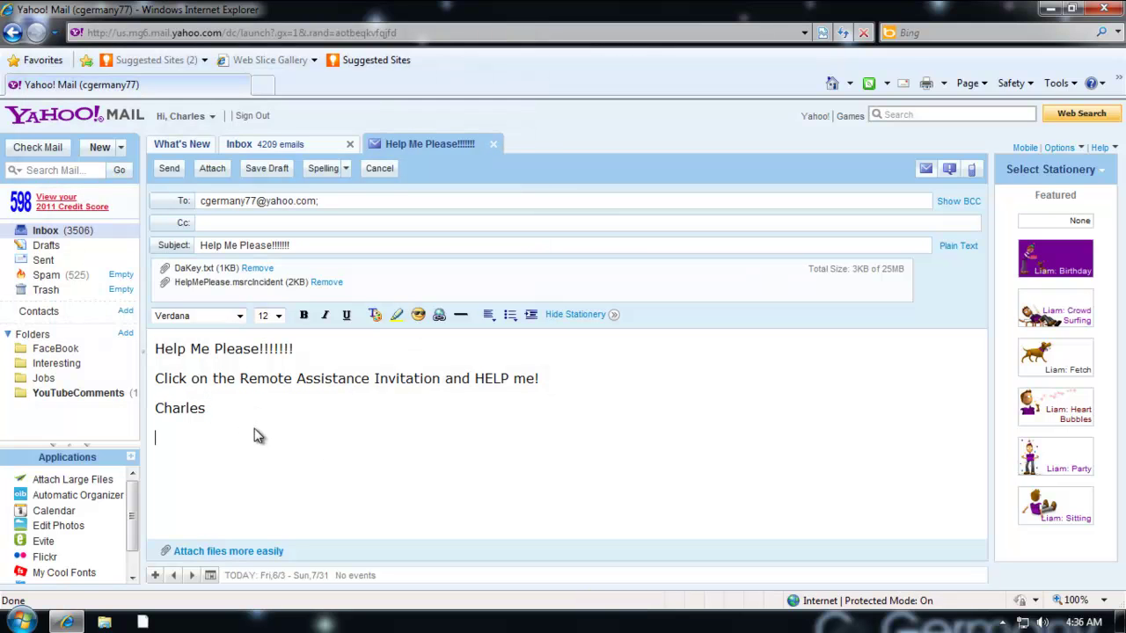
Add a 'Key =' line with the pasted key, followed by the line 'This is NOT Secure'.
text(y =)
key(ctrl+v)
text(This is NOT )
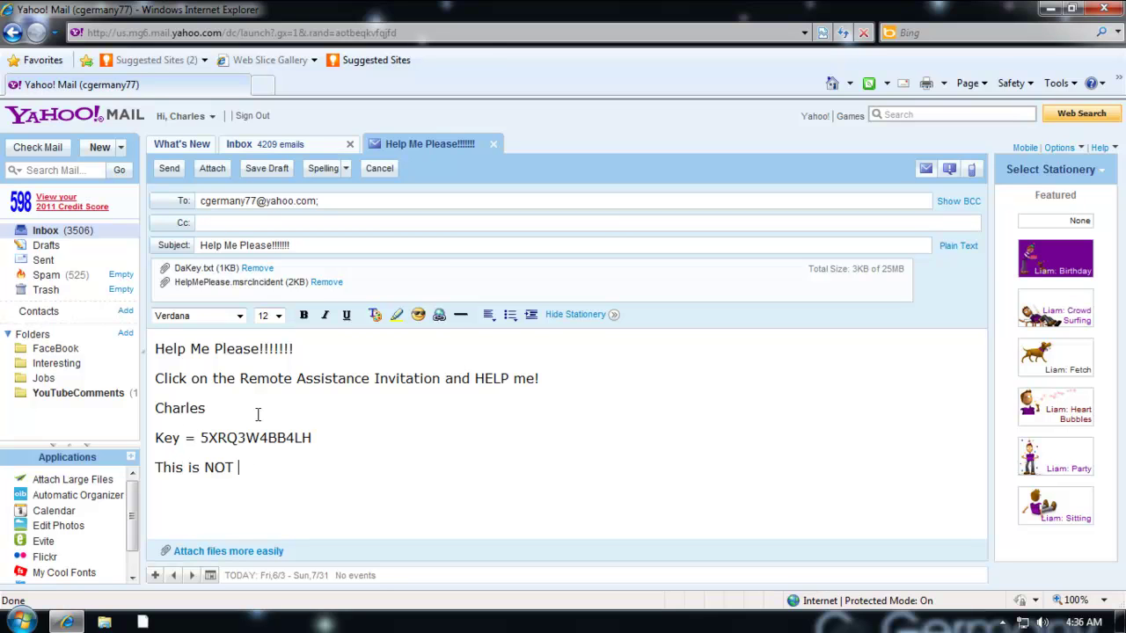
text(Secure!)
Send the 'Help Me Please!!!!!!!' message, confirm it was sent, and close Internet Explorer.
click(163, 167)
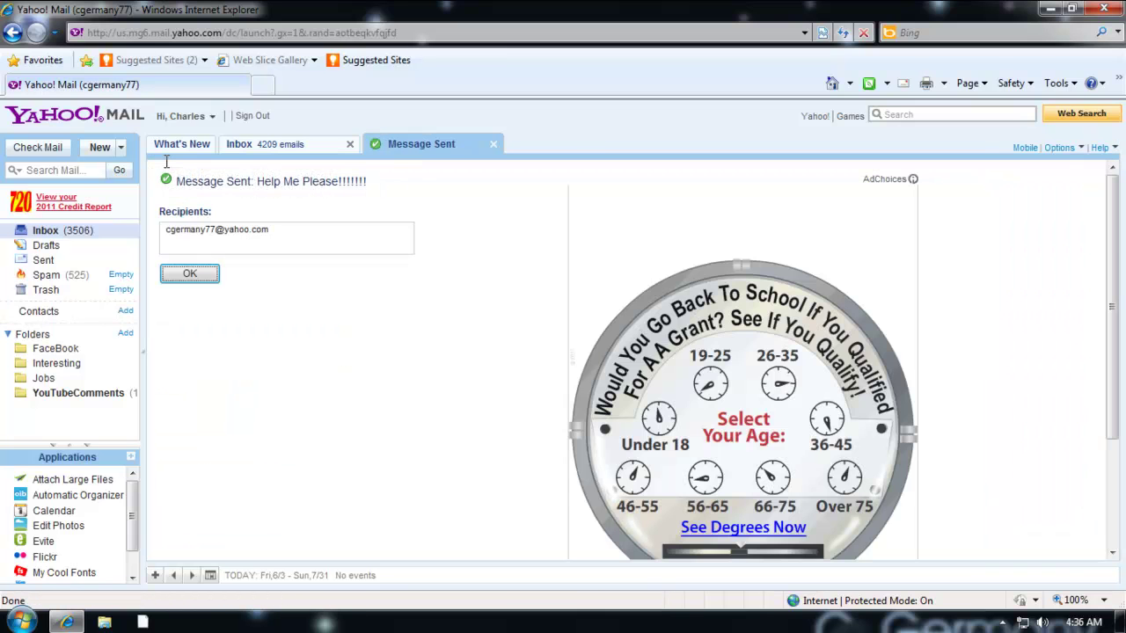
click(211, 277)
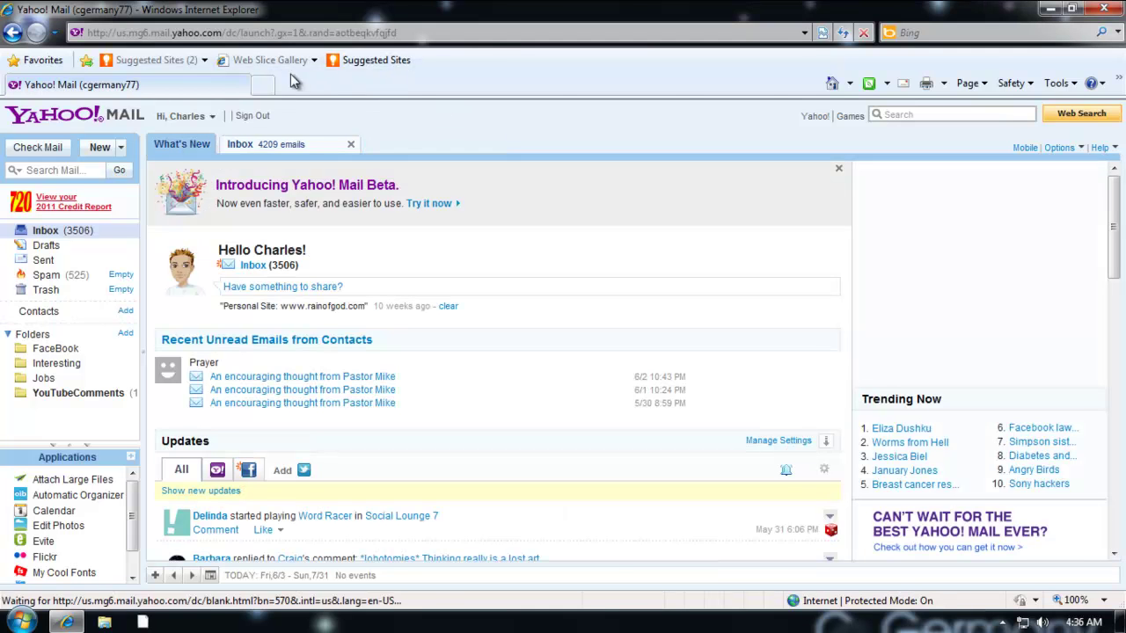
click(1104, 8)
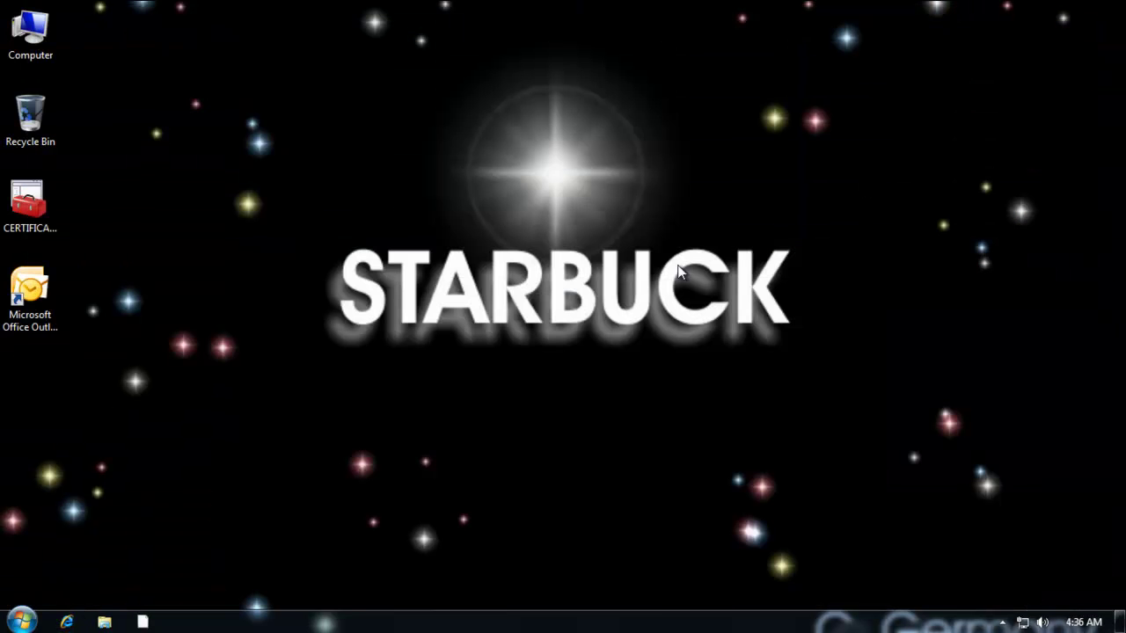